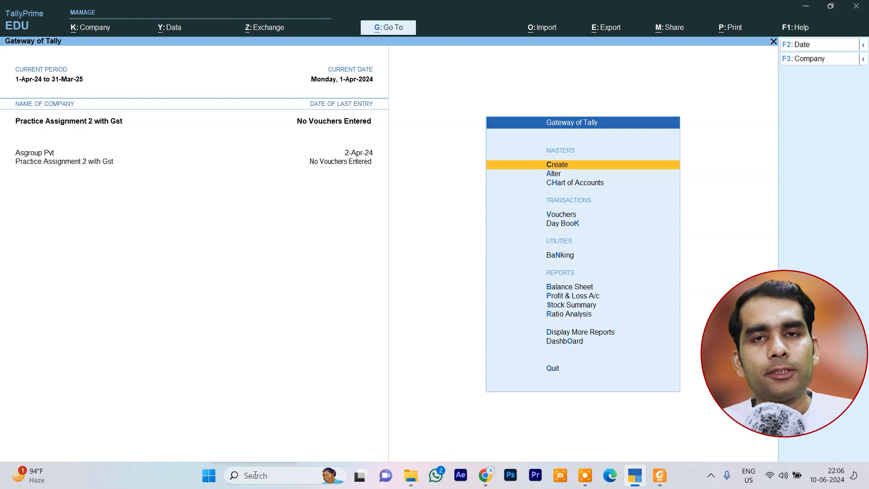
# Switch to Foxit Reader and review the practice set's product rate table and its list of transactions
pyautogui.click(661, 475)
pyautogui.scroll(3, 403, 238)
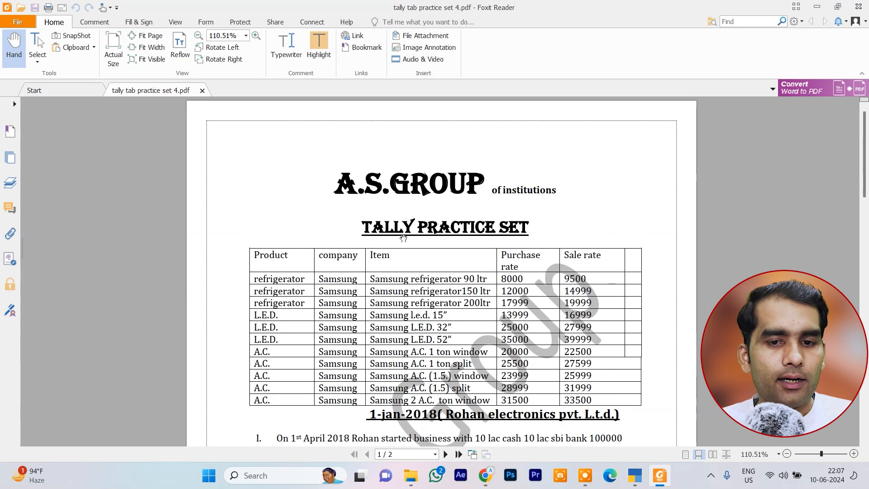
pyautogui.scroll(-1, 427, 249)
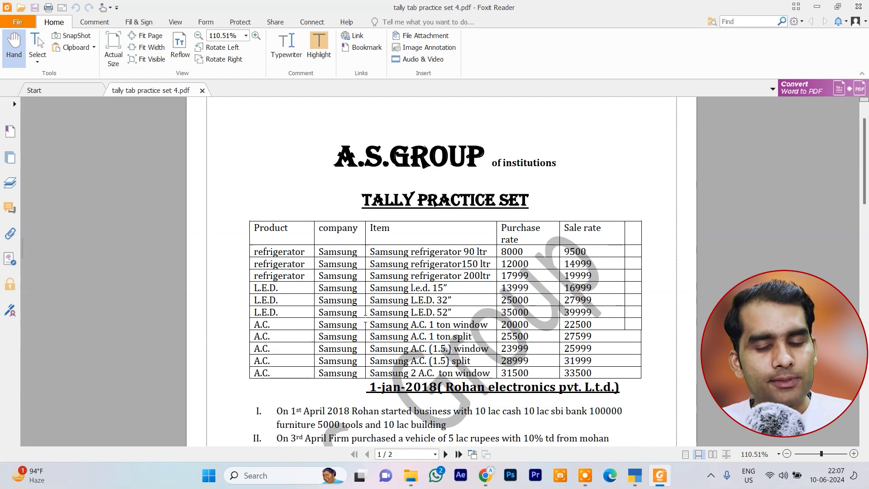
pyautogui.scroll(-1, 365, 325)
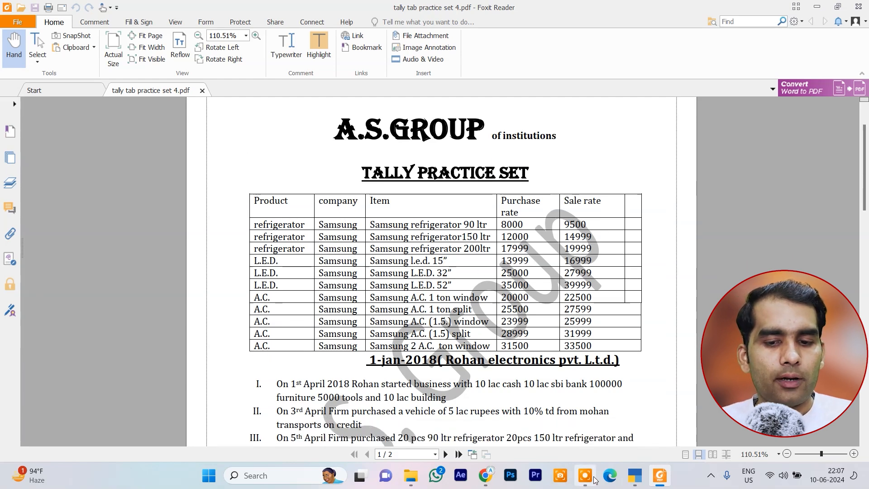
pyautogui.moveTo(637, 483)
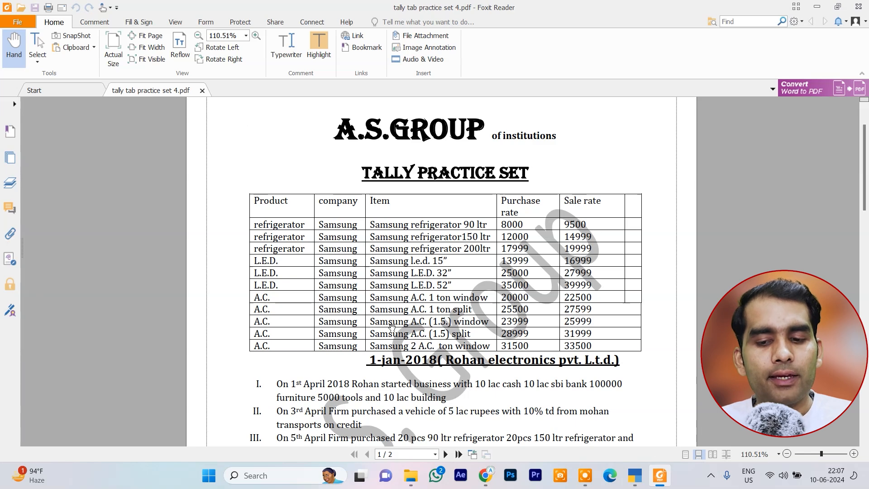
pyautogui.scroll(-3, 322, 255)
pyautogui.scroll(-20, 322, 255)
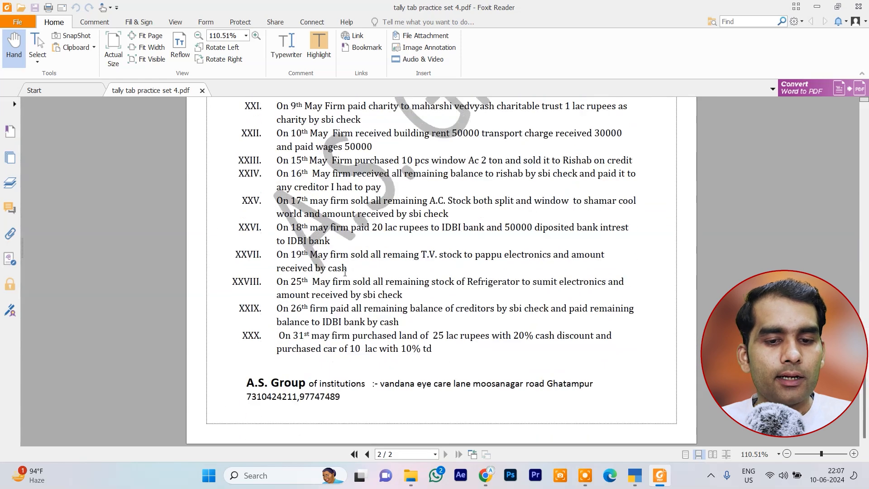
pyautogui.scroll(13, 327, 351)
pyautogui.scroll(15, 366, 230)
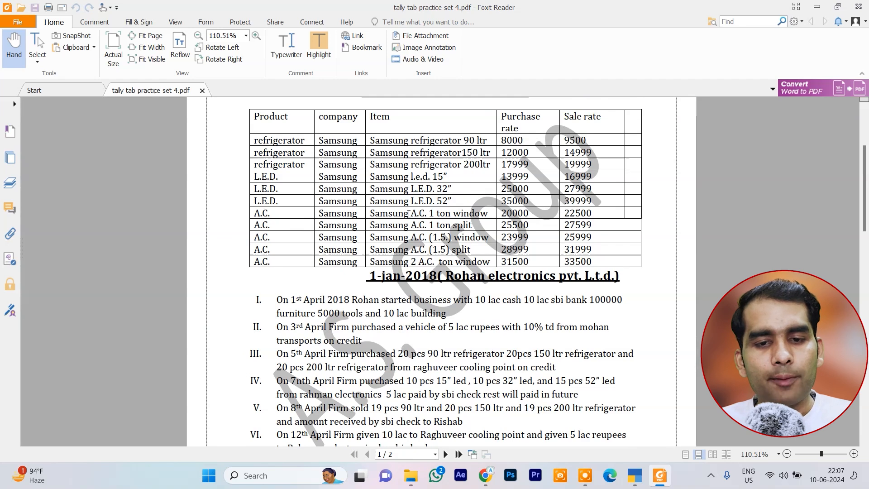
pyautogui.scroll(3, 408, 213)
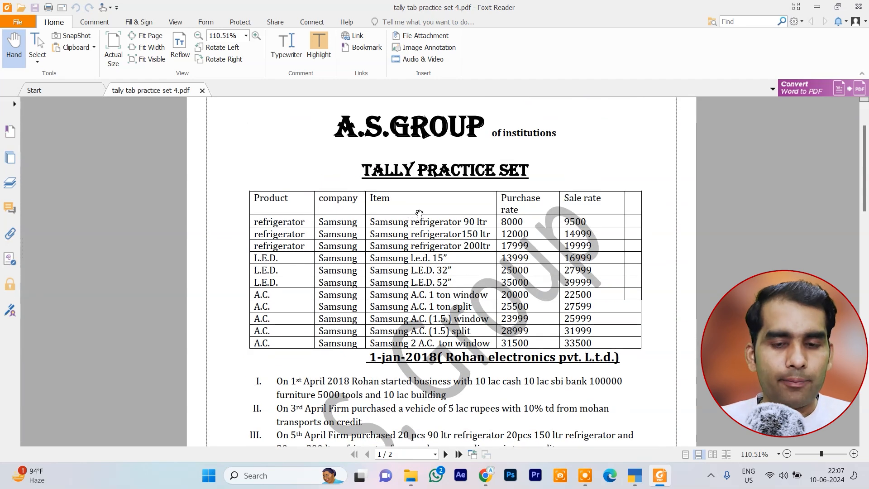
pyautogui.scroll(1, 419, 213)
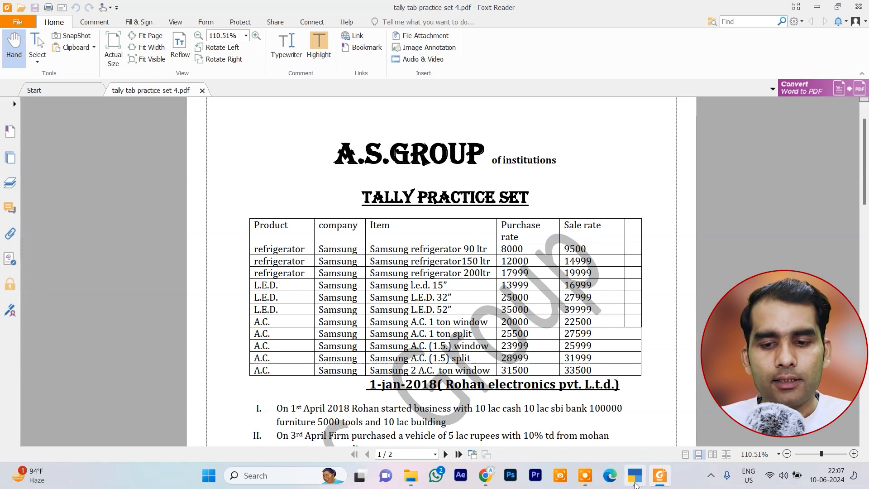
# Return to TallyPrime and examine the existing stock items through master alteration, then go back to the Gateway of Tally
pyautogui.click(635, 475)
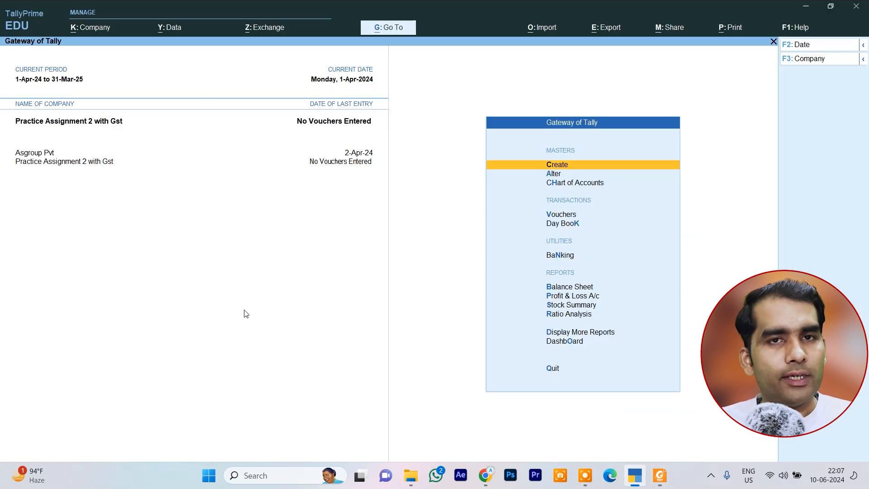
pyautogui.press('Down')
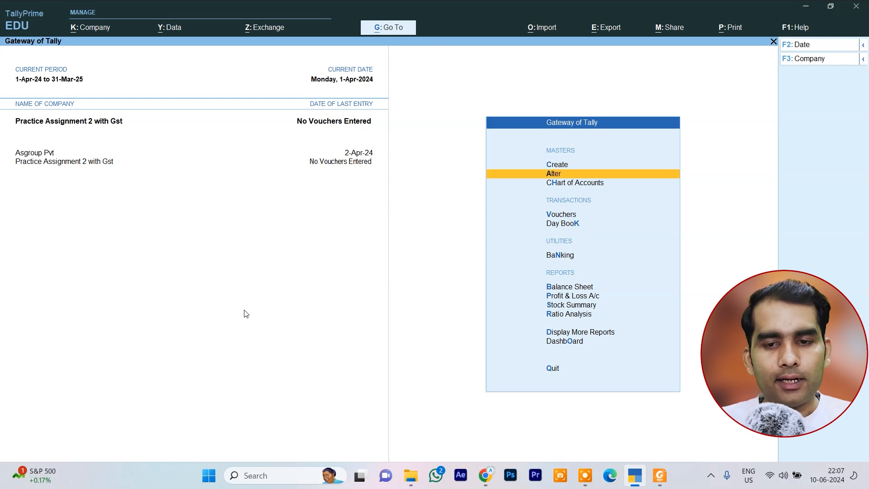
pyautogui.press('Return')
pyautogui.press('Down')
pyautogui.press('Down')
pyautogui.press('Down')
pyautogui.press('Down')
pyautogui.press('Down')
pyautogui.press('Down')
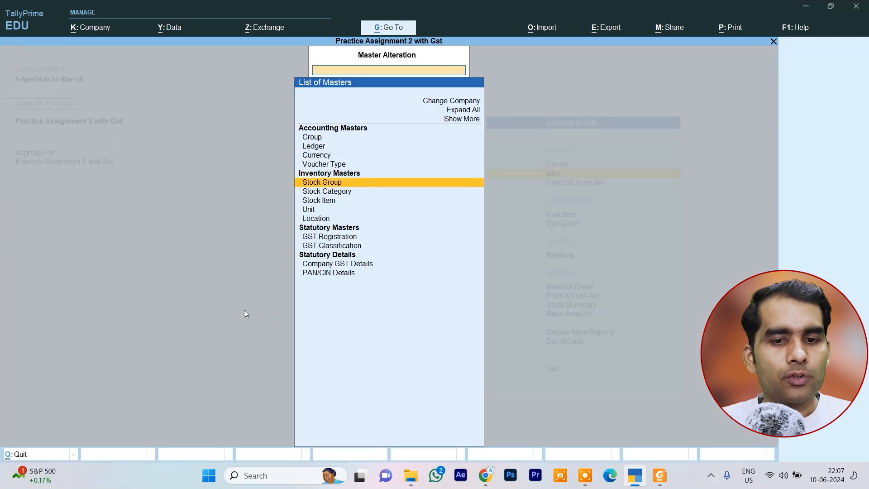
pyautogui.press('Return')
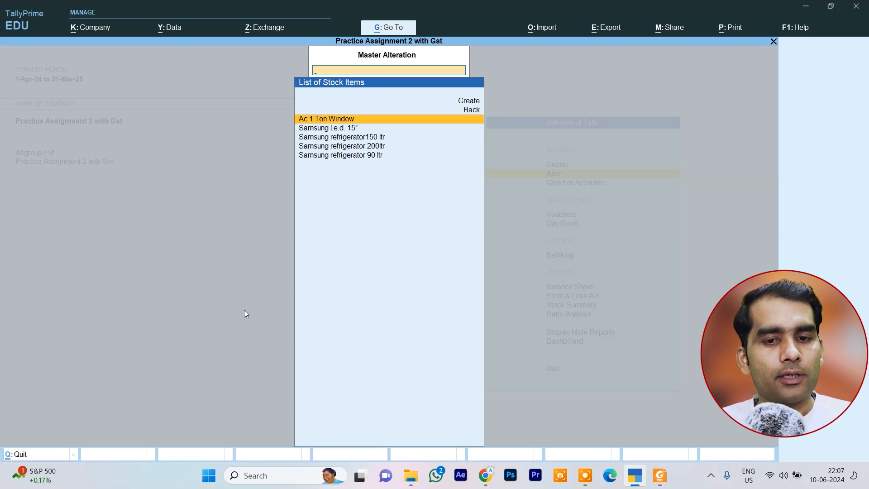
pyautogui.press('Down')
pyautogui.press('Down')
pyautogui.press('Down')
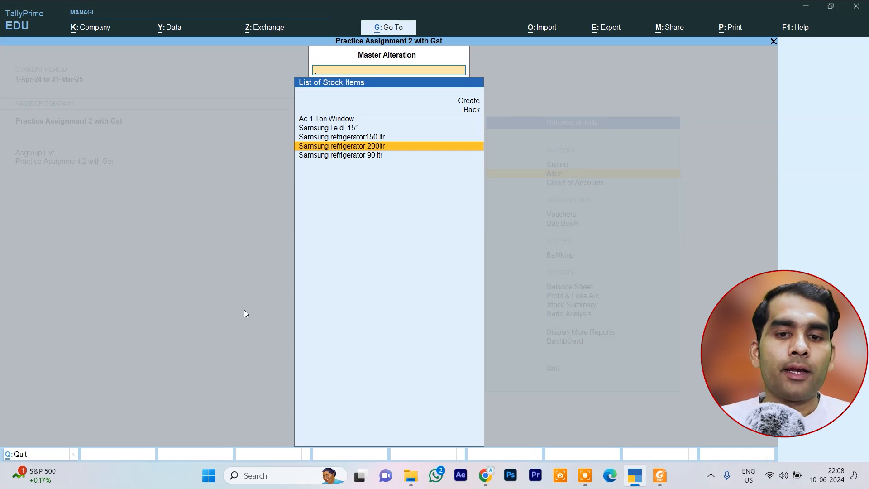
pyautogui.press('Escape')
pyautogui.press('Escape')
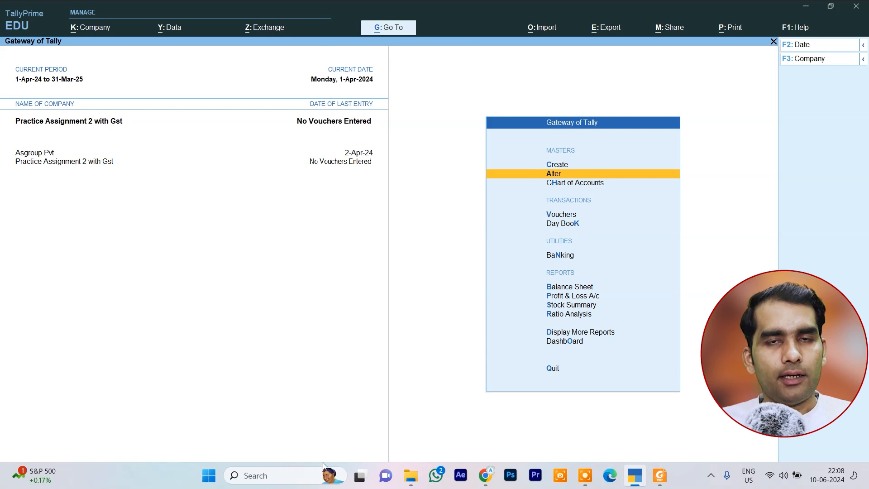
# Switch to Foxit Reader and read the April transactions, focusing on entry I about the assets the business starts with
pyautogui.moveTo(401, 479)
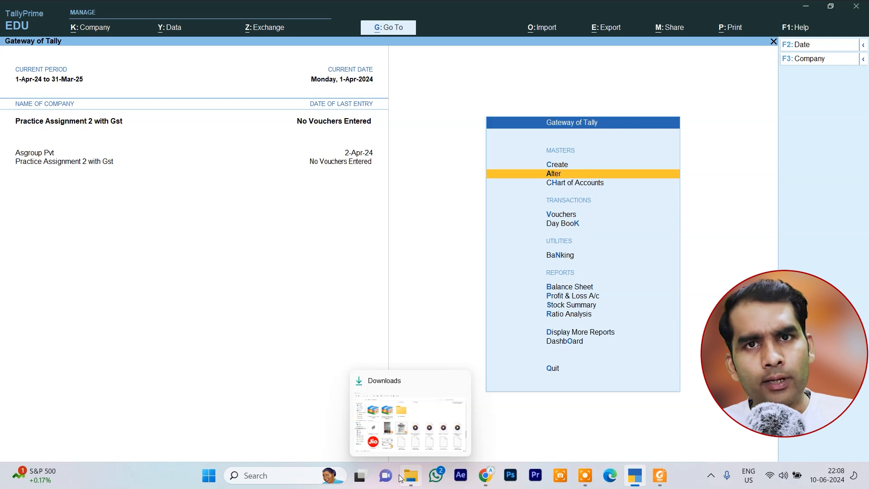
pyautogui.click(664, 482)
pyautogui.scroll(-5, 260, 272)
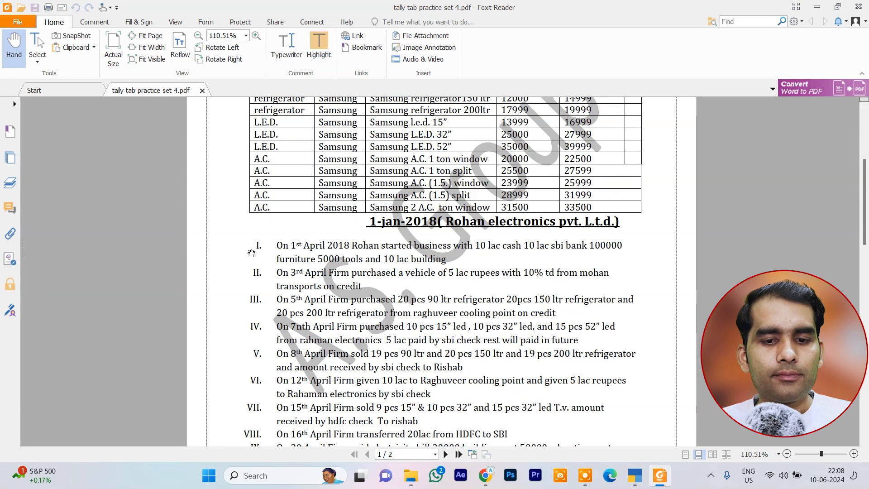
pyautogui.scroll(-2, 259, 272)
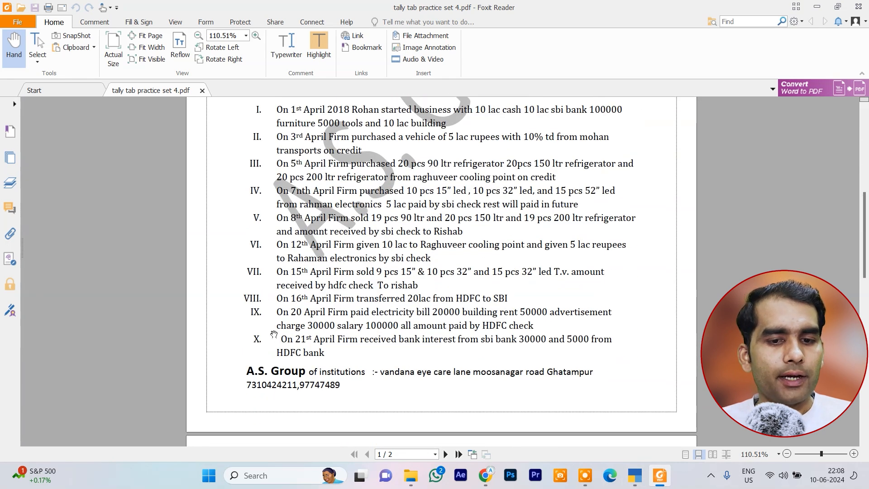
pyautogui.scroll(3, 359, 315)
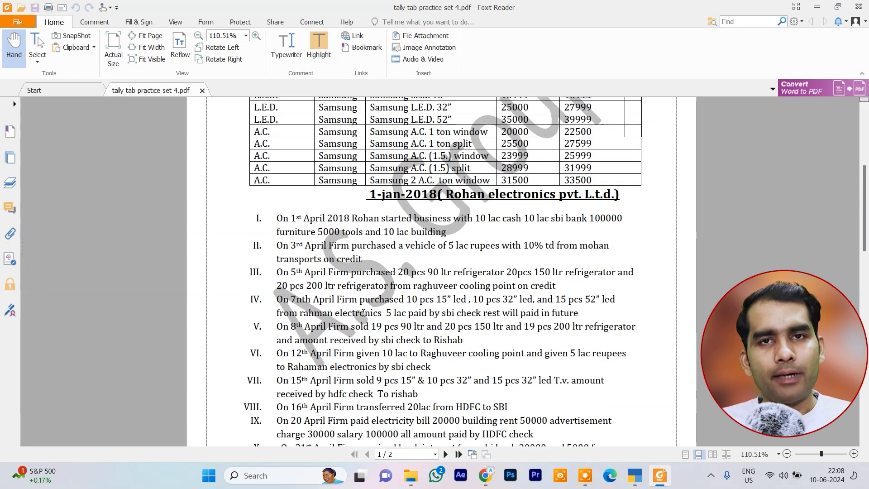
pyautogui.scroll(1, 355, 296)
pyautogui.scroll(-1, 355, 296)
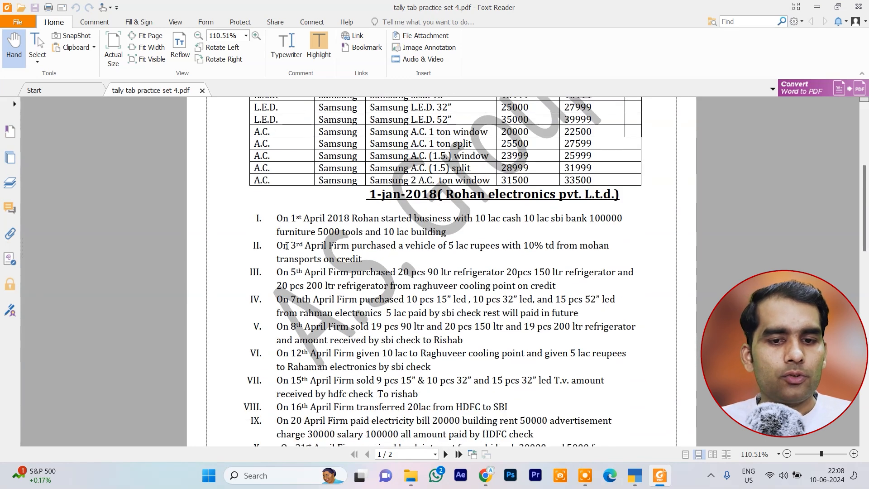
pyautogui.moveTo(278, 219); pyautogui.dragTo(452, 242)
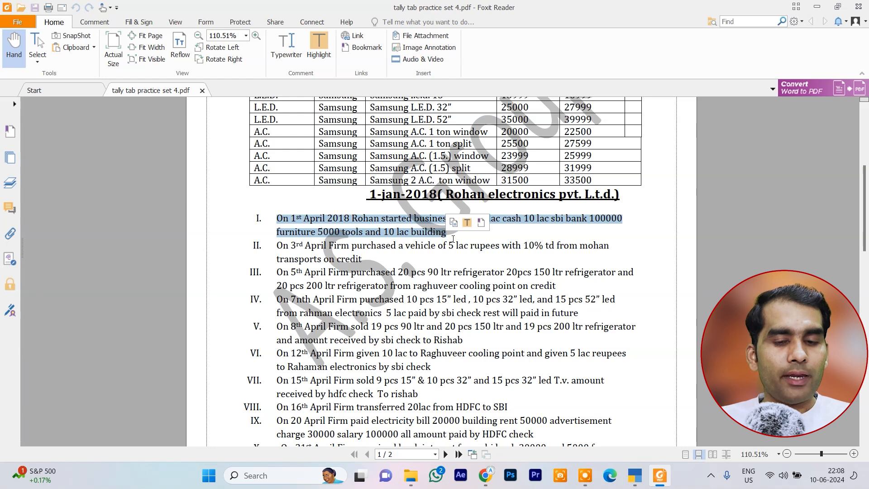
pyautogui.click(532, 225)
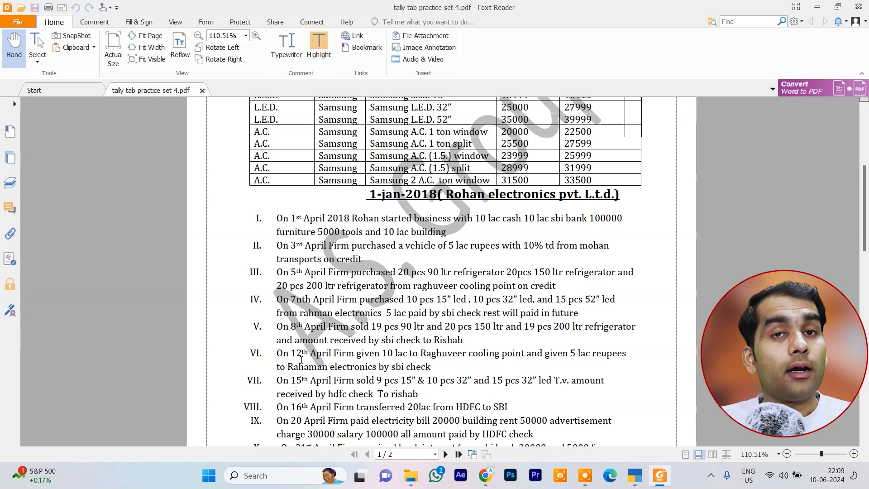
pyautogui.scroll(-2, 312, 306)
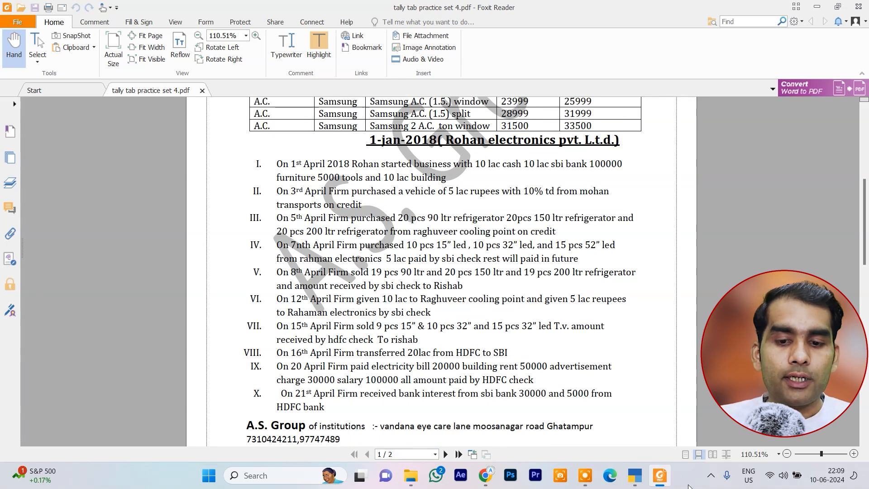
# Switch to TallyPrime and start a new receipt voucher
pyautogui.click(634, 475)
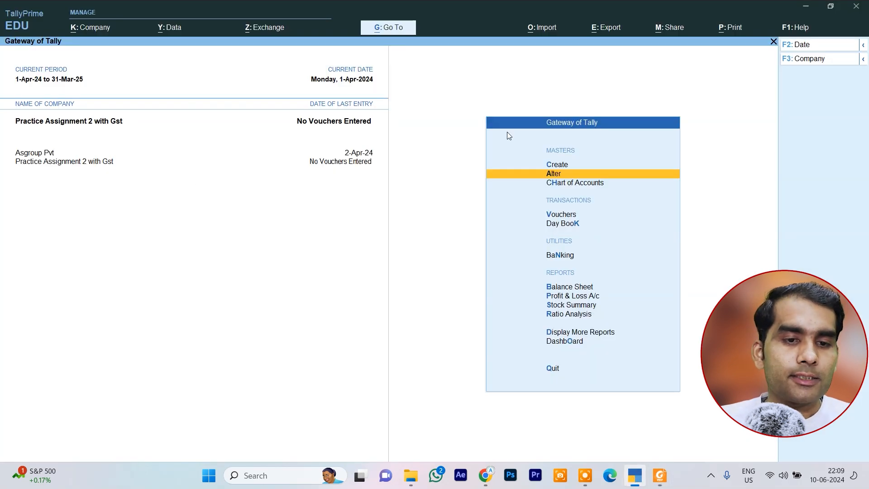
pyautogui.click(575, 215)
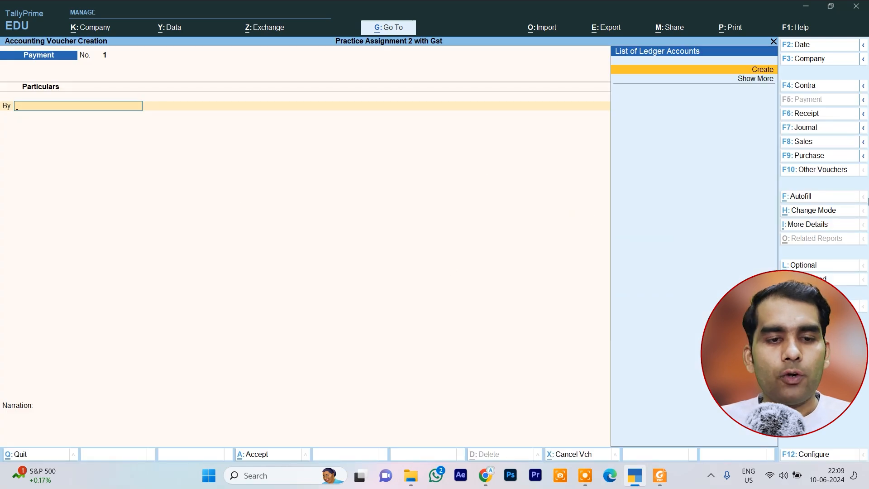
pyautogui.click(806, 114)
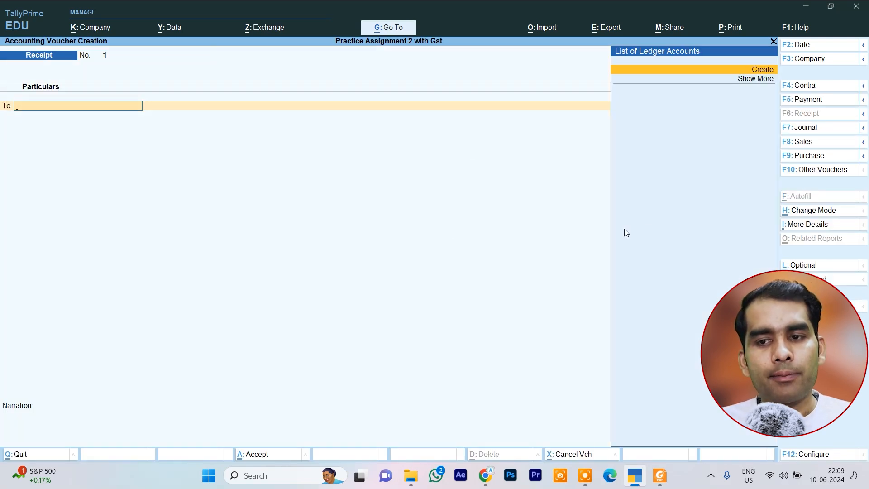
# Create a ledger named Capital under Capital Account for the receipt voucher's credit line
pyautogui.press('Return')
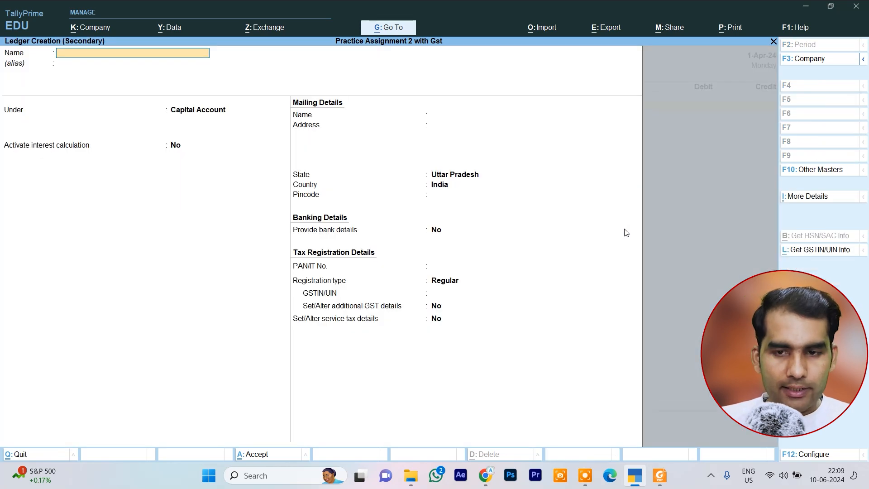
pyautogui.write('al')
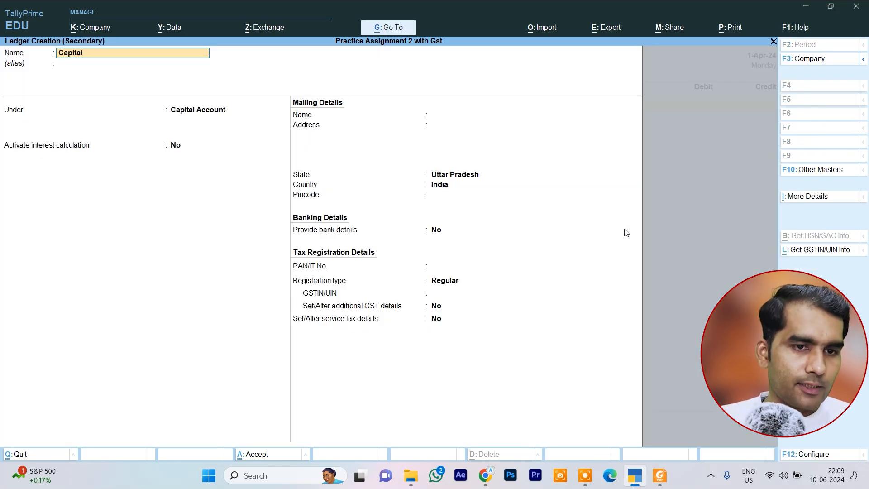
pyautogui.press('Return')
pyautogui.press('Return')
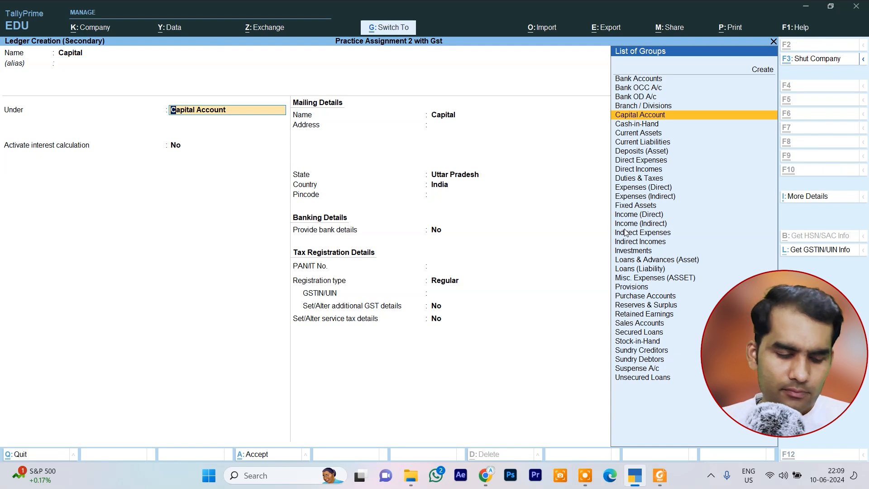
pyautogui.hotkey('ctrl', 'a')
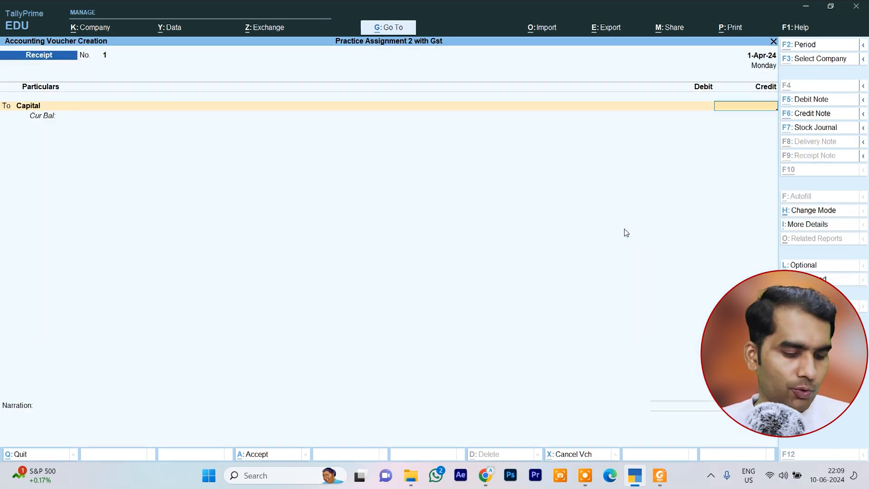
# Check the opening investment amounts in the practice set and credit Capital with 3105000 in the receipt voucher
pyautogui.hotkey('alt', 'Tab')
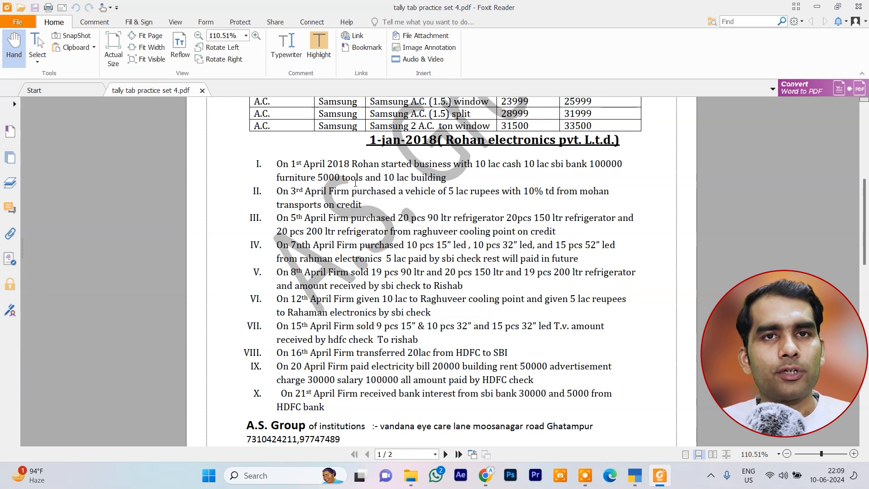
pyautogui.hotkey('alt', 'Tab')
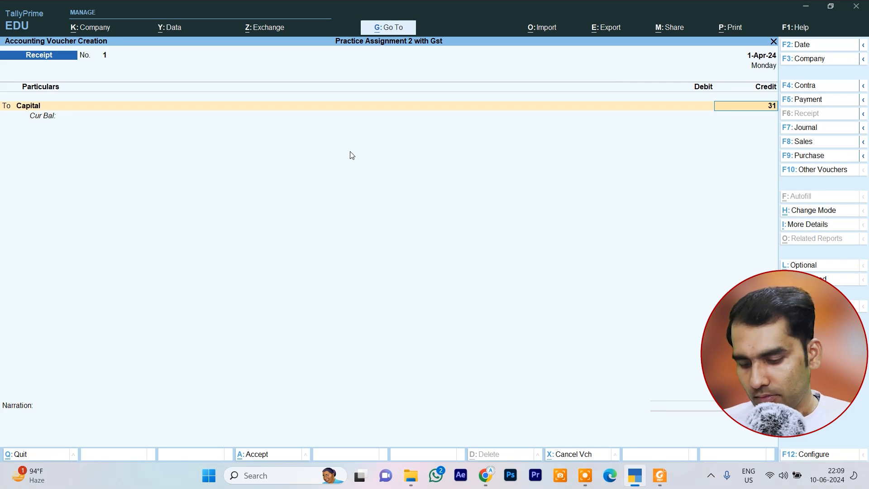
pyautogui.write('3105000')
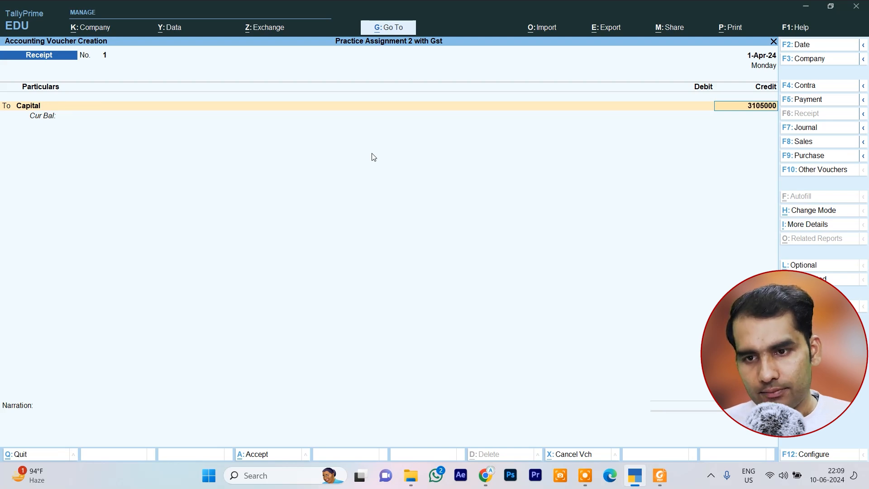
pyautogui.press('Return')
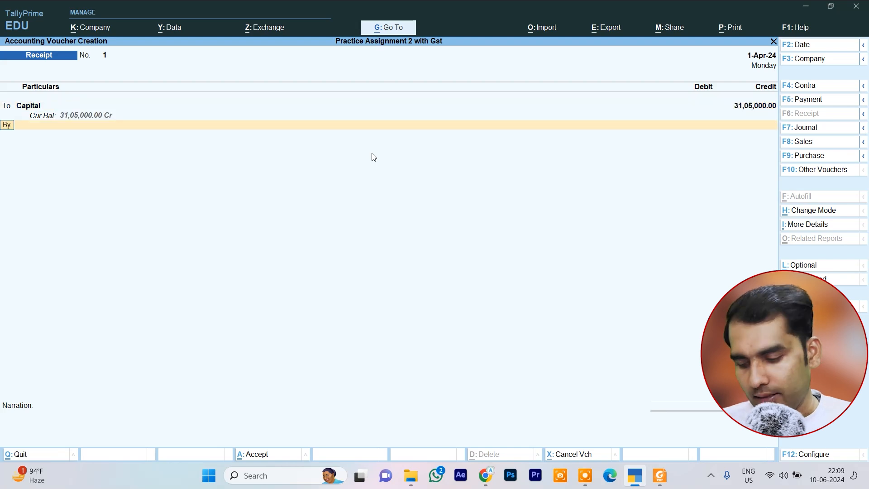
# Add Cash as a debit line of 1000000 and move on to the next debit ledger
pyautogui.press('Return')
pyautogui.press('Down')
pyautogui.press('Return')
pyautogui.write('1000000')
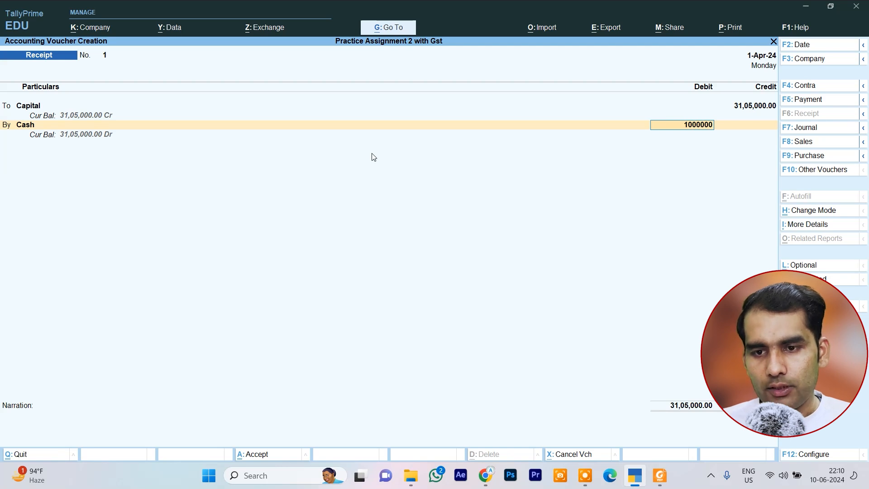
pyautogui.press('Return')
pyautogui.press('Return')
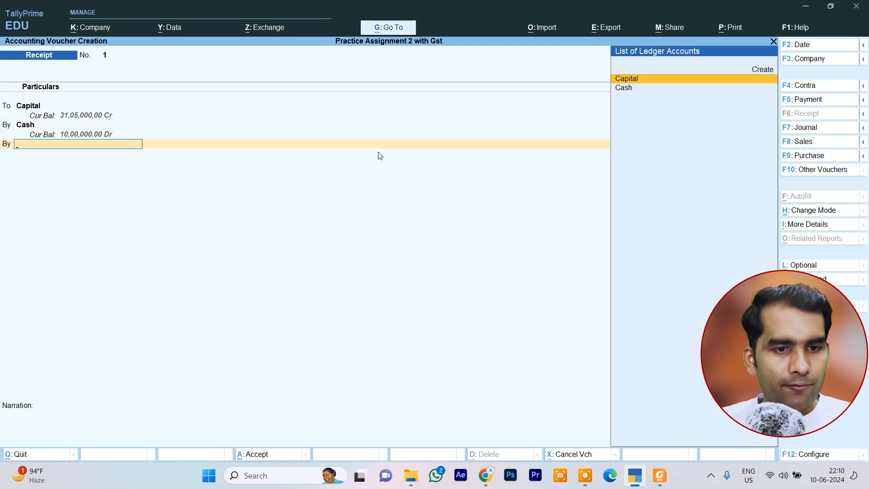
# Create an SBI ledger under Bank Accounts, debit it 1000000 in the receipt voucher and accept its default bank allocation
pyautogui.hotkey('alt', 'c')
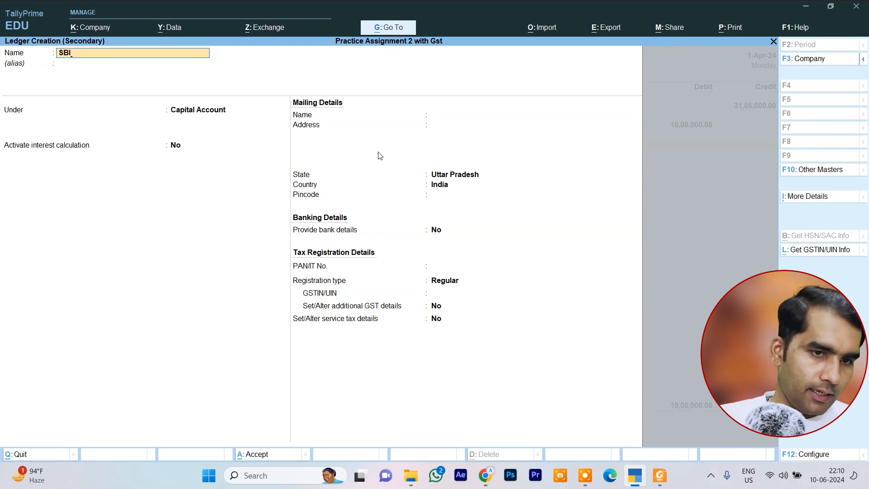
pyautogui.press('Return')
pyautogui.write('b')
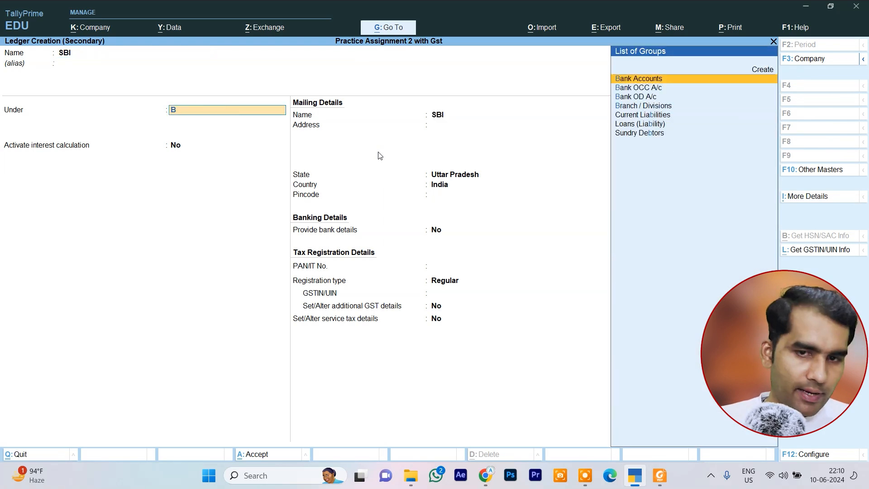
pyautogui.press('Return')
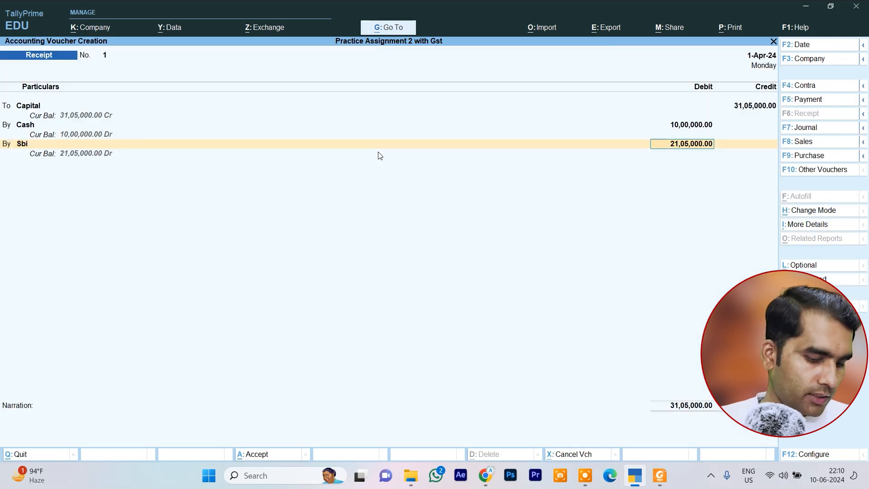
pyautogui.write('10000')
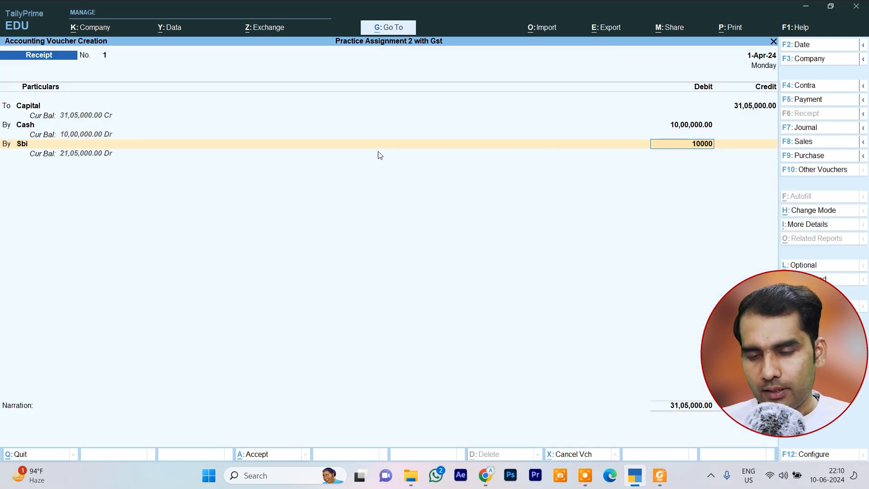
pyautogui.press('Return')
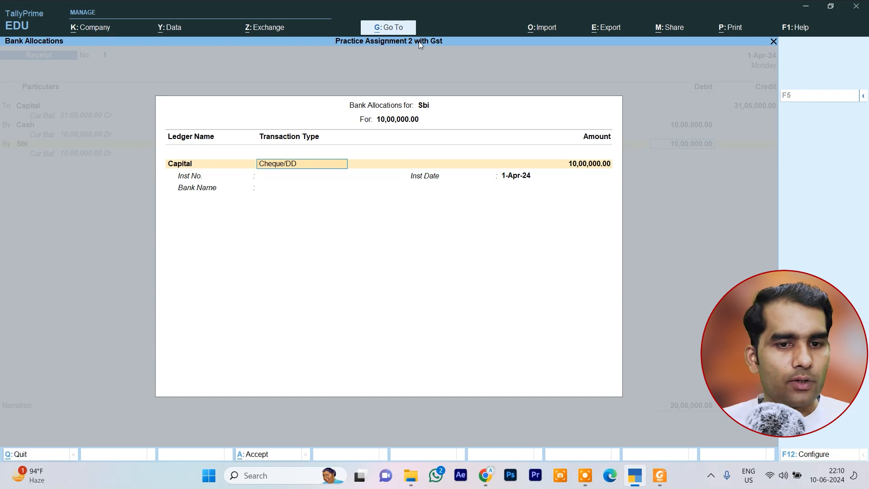
pyautogui.hotkey('ctrl', 'a')
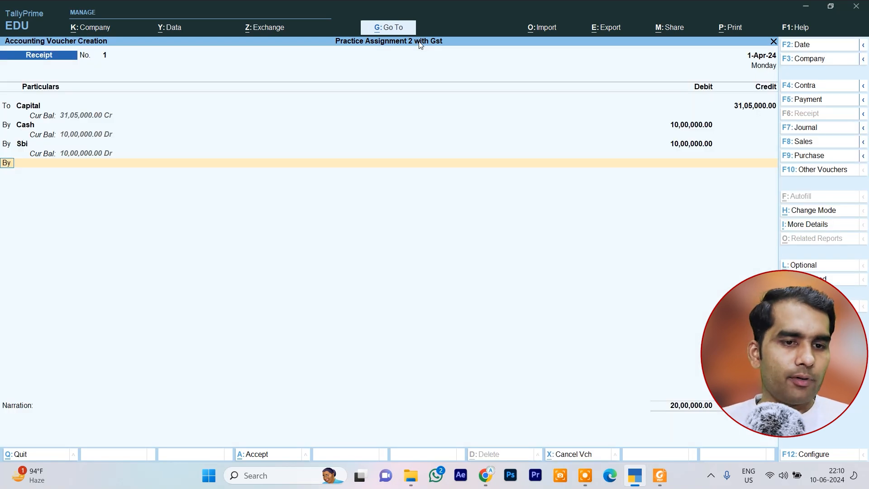
# Create a Building ledger under Fixed Assets and debit it 1000000 in the receipt voucher
pyautogui.press('Return')
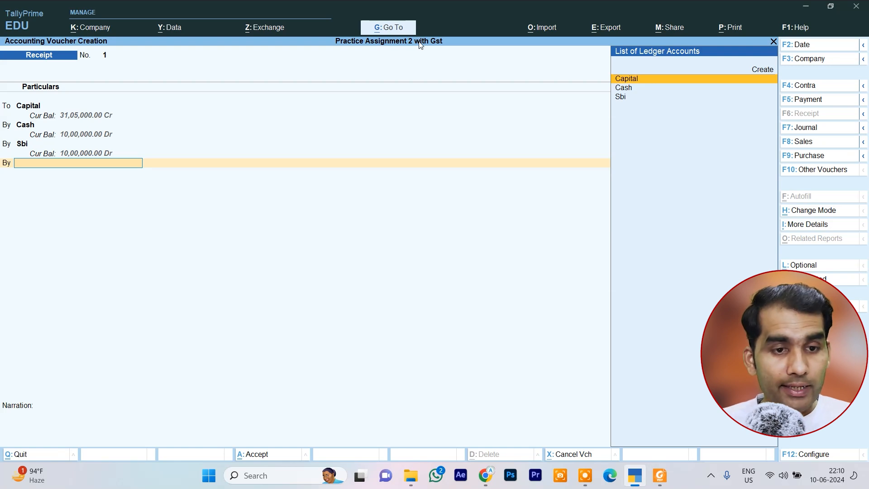
pyautogui.hotkey('alt', 'c')
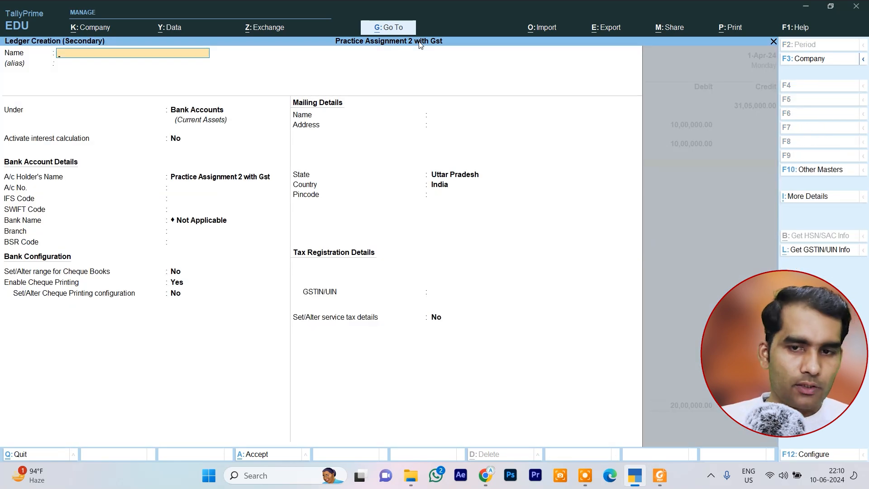
pyautogui.write('Bu')
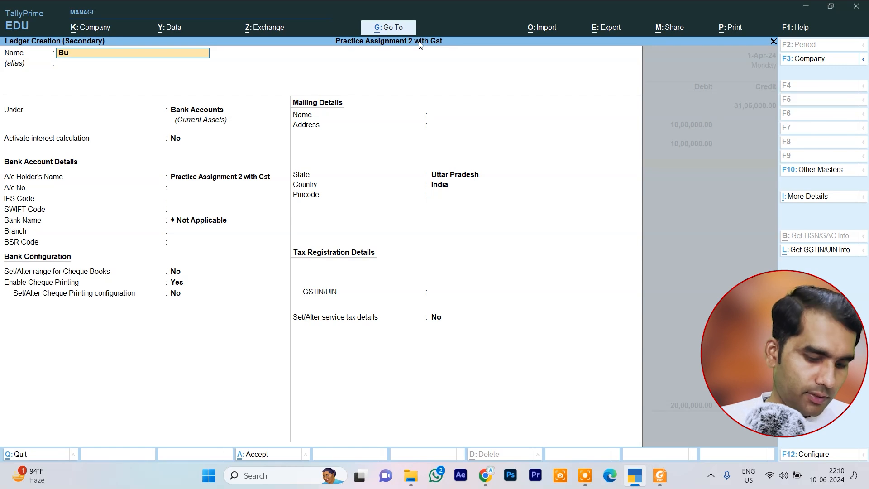
pyautogui.press('Return')
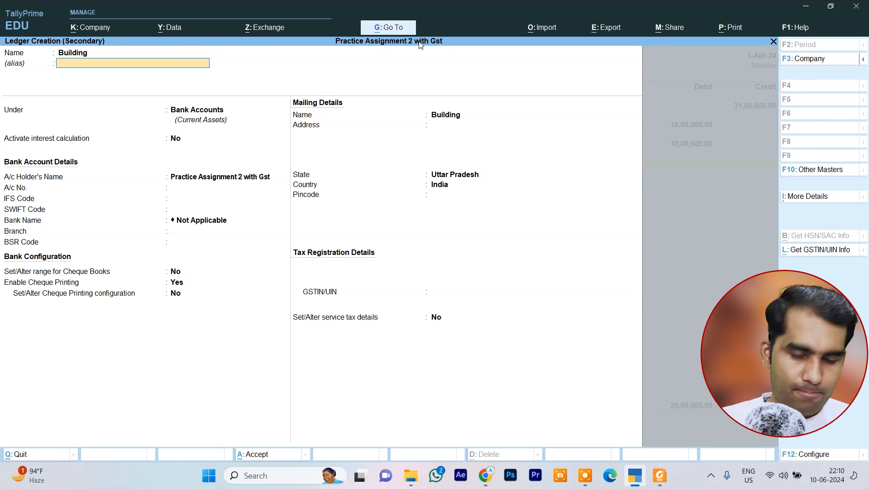
pyautogui.press('Return')
pyautogui.write('F')
pyautogui.press('Return')
pyautogui.press('ctrl')
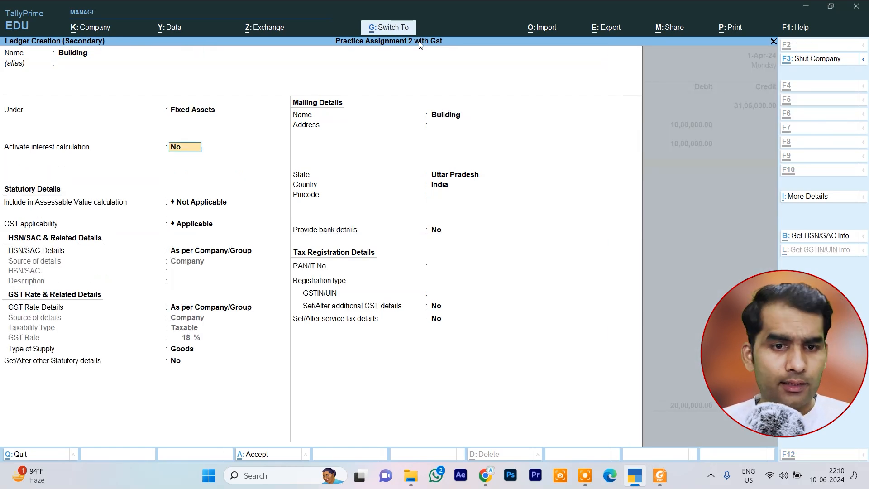
pyautogui.hotkey('ctrl', 'a')
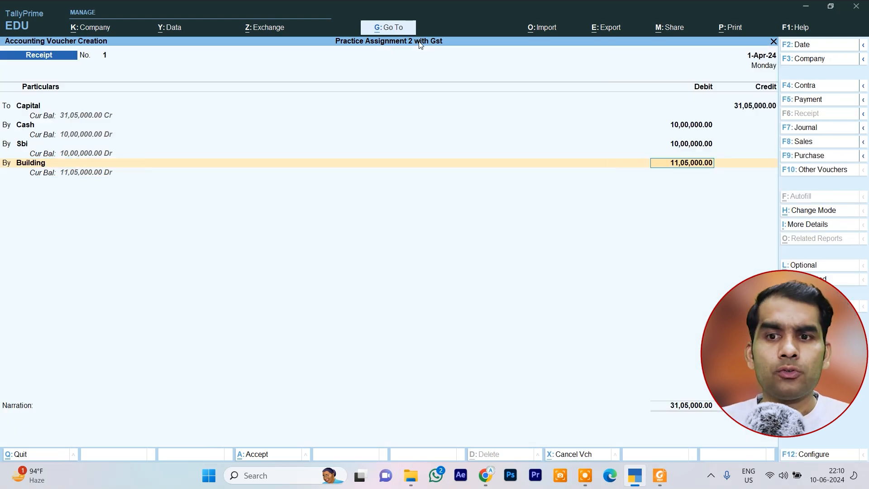
pyautogui.write('10')
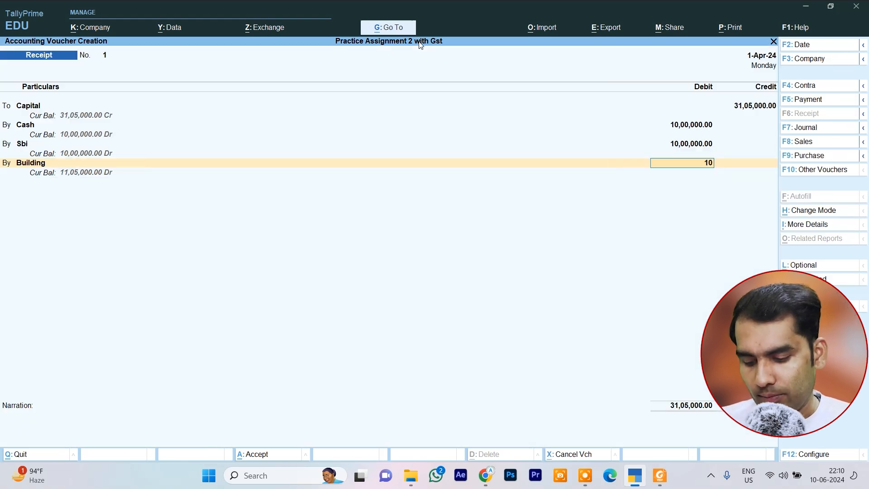
pyautogui.write('00000')
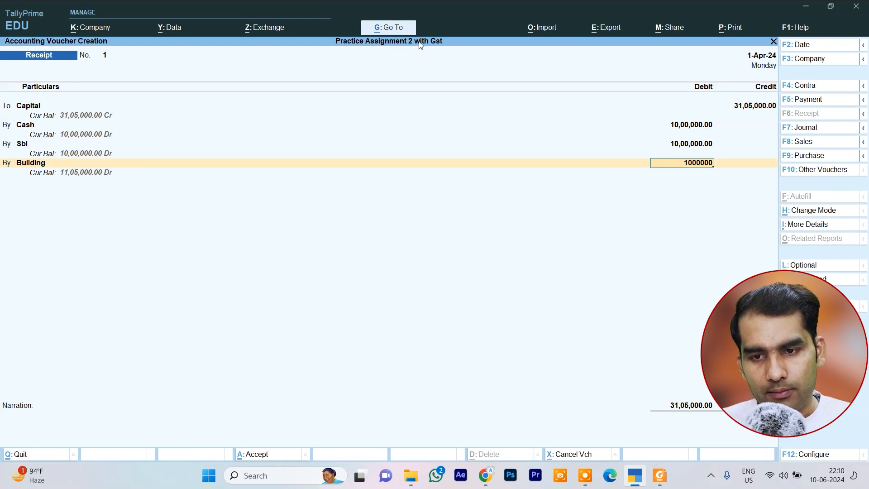
pyautogui.press('Return')
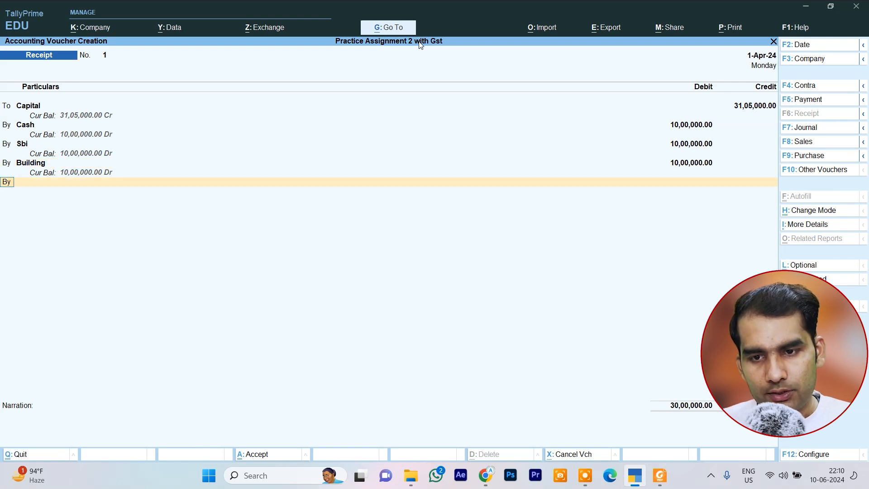
# Create a Furniture ledger under Fixed Assets and debit it 100000 in the receipt voucher
pyautogui.press('Return')
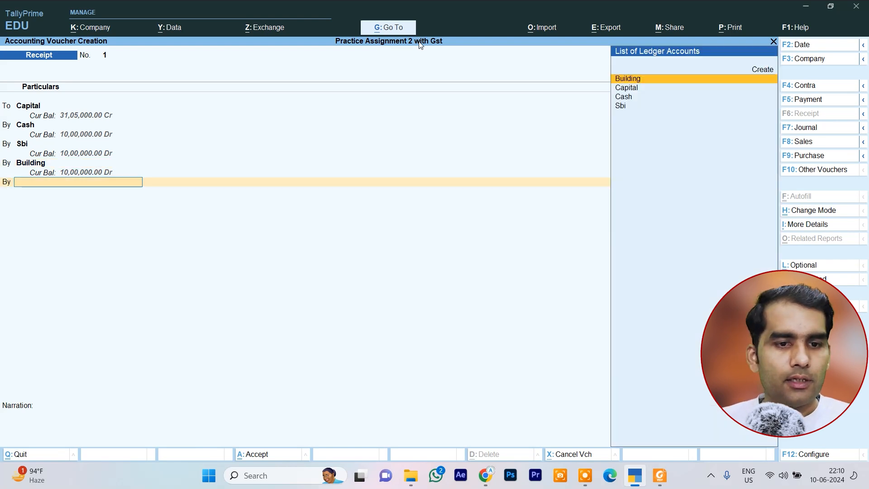
pyautogui.hotkey('alt', 'c')
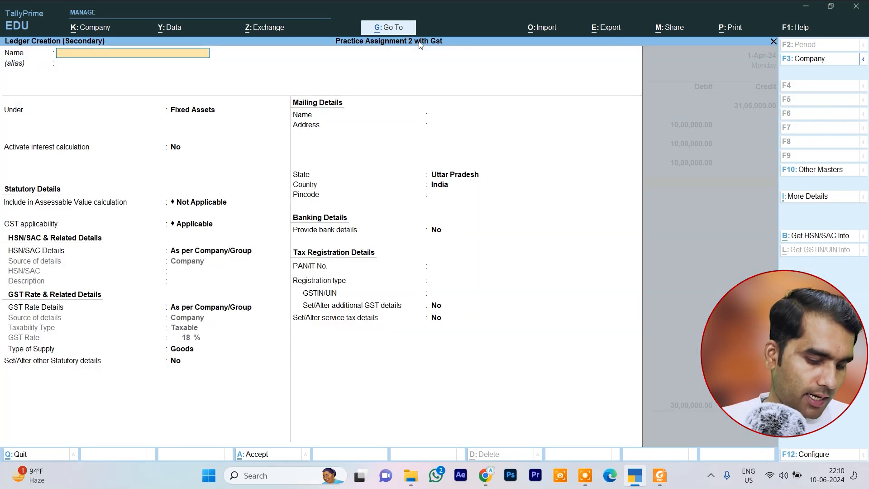
pyautogui.write('Fu')
pyautogui.press('BackSpace')
pyautogui.write('rniture')
pyautogui.press('Return')
pyautogui.press('Return')
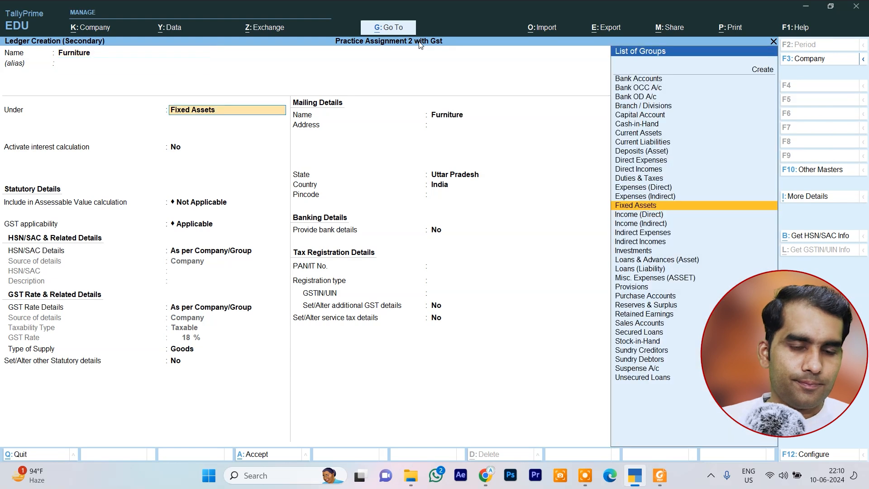
pyautogui.hotkey('ctrl', 'a')
pyautogui.write('1')
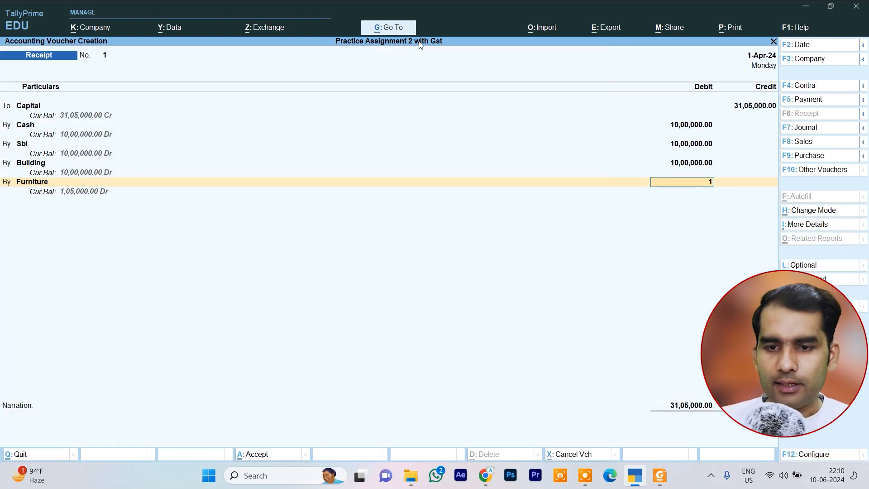
pyautogui.write('00')
pyautogui.press('Return')
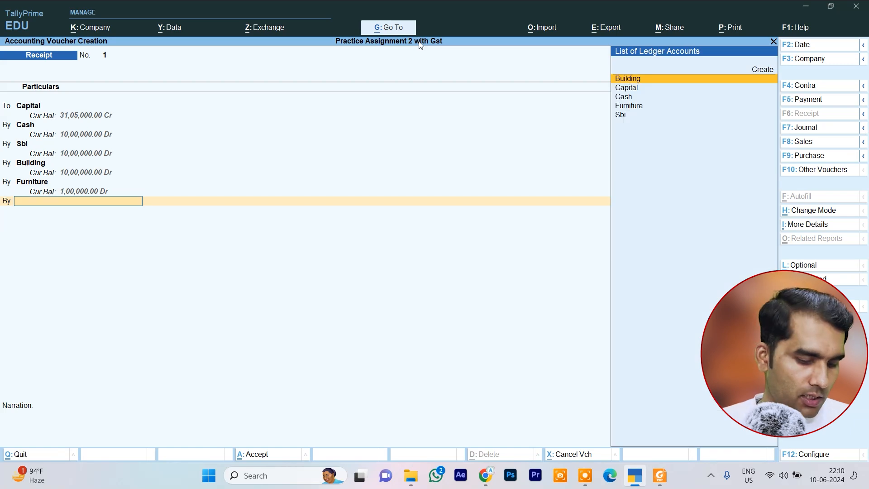
# Add a new Tools ledger under Fixed Assets as the 5000 debit line and save the receipt voucher
pyautogui.hotkey('alt', 'c')
pyautogui.write('Tools')
pyautogui.press('Return')
pyautogui.press('Return')
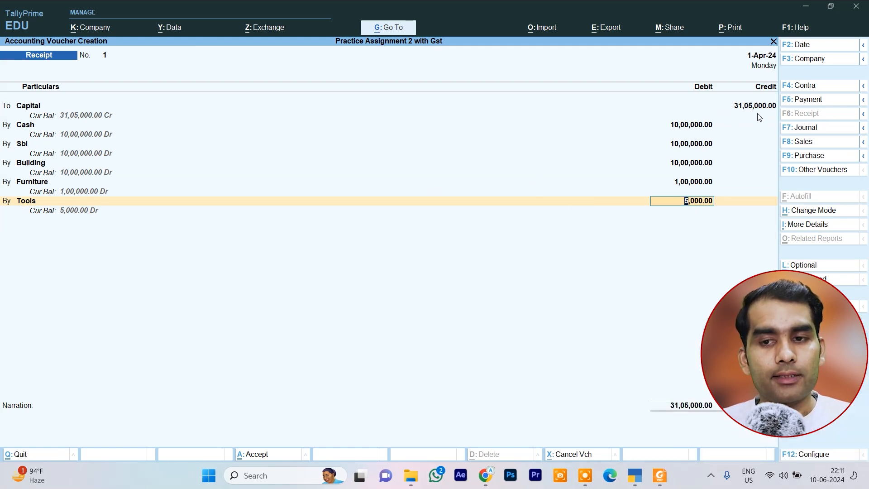
pyautogui.hotkey('ctrl', 'a')
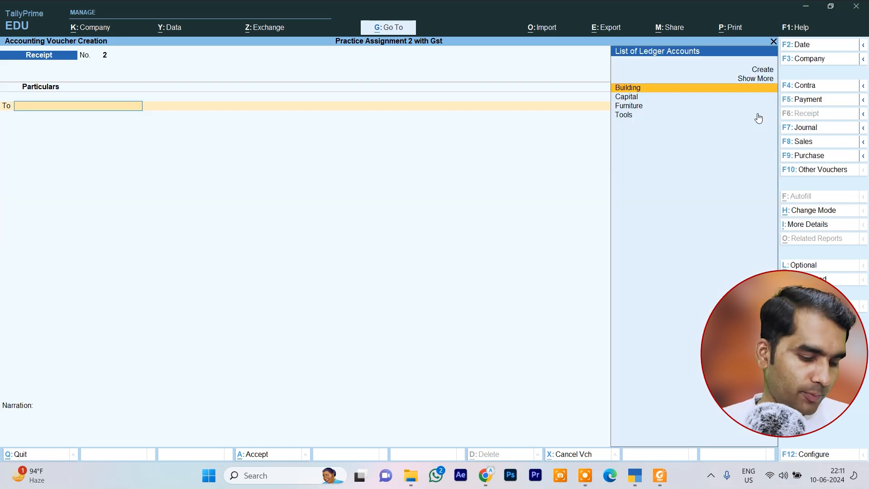
# Check the 3 April vehicle purchase in the practice set PDF and start a journal voucher in TallyPrime
pyautogui.hotkey('alt', 'Tab')
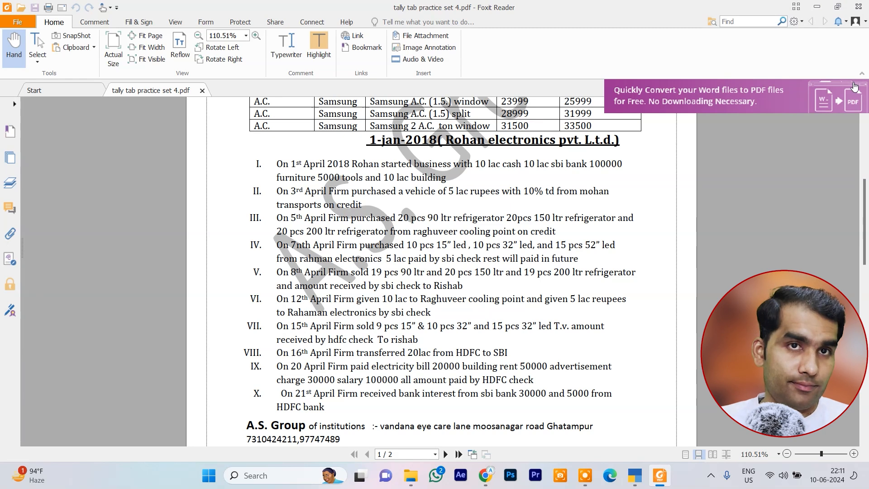
pyautogui.hotkey('alt', 'Tab')
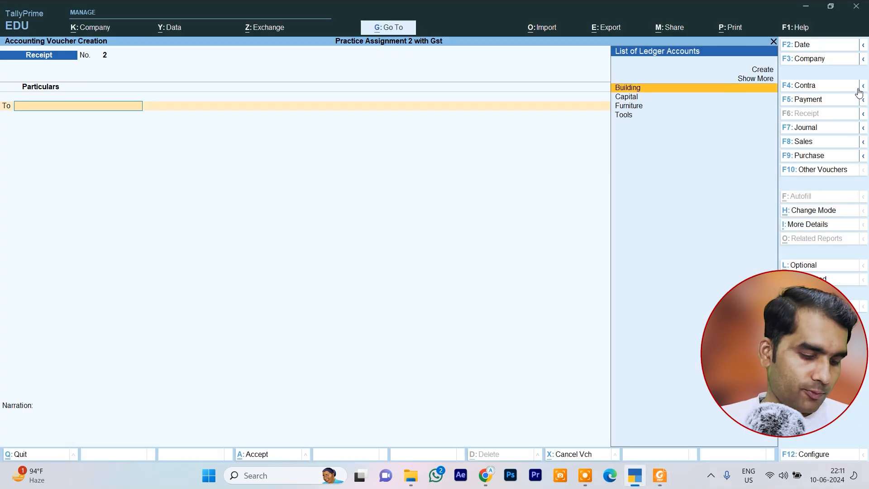
pyautogui.click(811, 129)
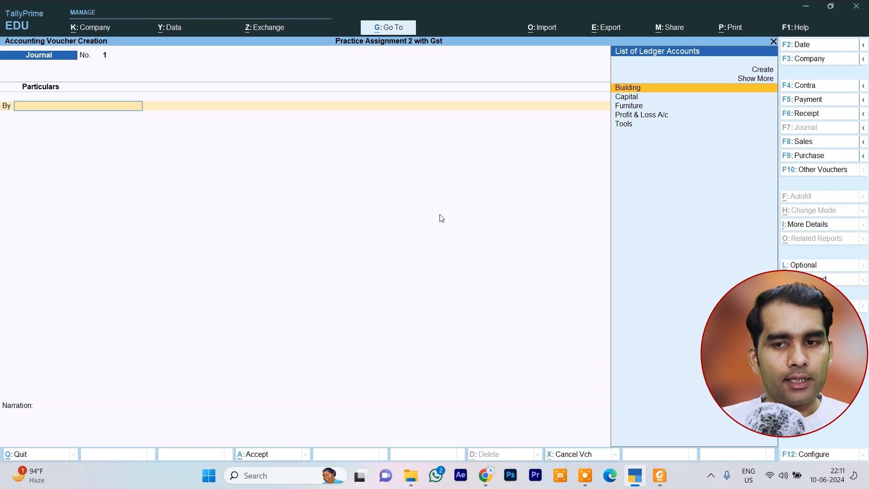
# Create a Vehicle ledger under Fixed Assets for the journal voucher's debit line
pyautogui.hotkey('alt', 'c')
pyautogui.write('Vehicle')
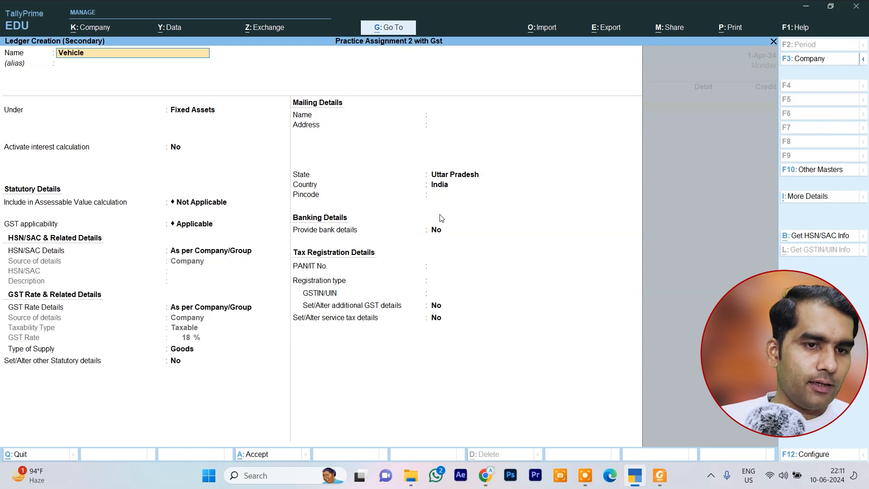
pyautogui.press('Return')
pyautogui.hotkey('ctrl', 'a')
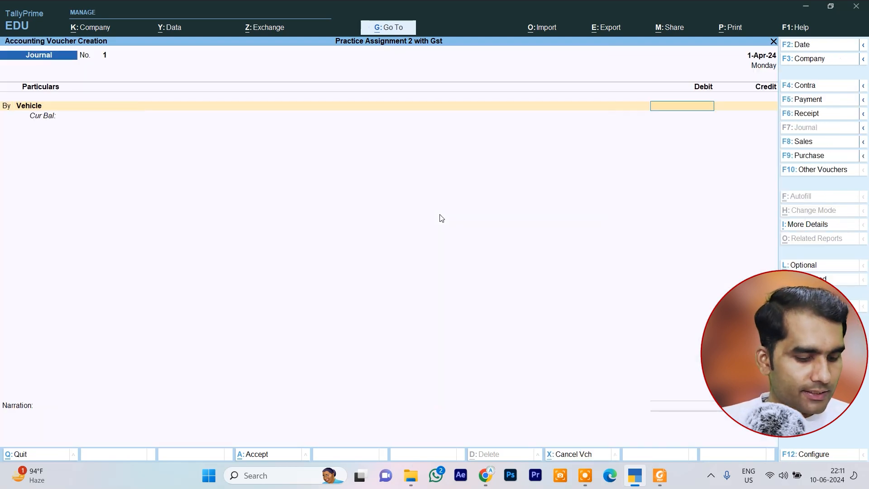
# Check the vehicle price and 10% trade discount in the practice set and debit Vehicle with 450000 in the journal voucher
pyautogui.hotkey('alt', 'Tab')
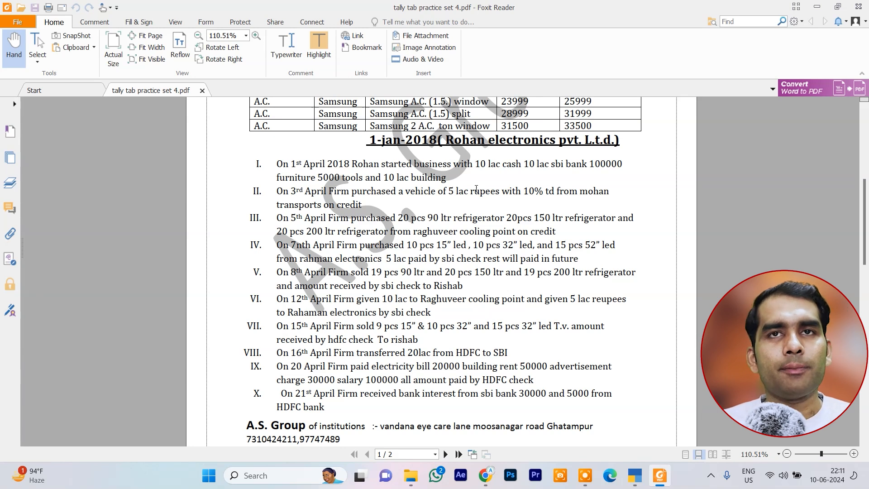
pyautogui.hotkey('alt', 'Tab')
pyautogui.write('0000')
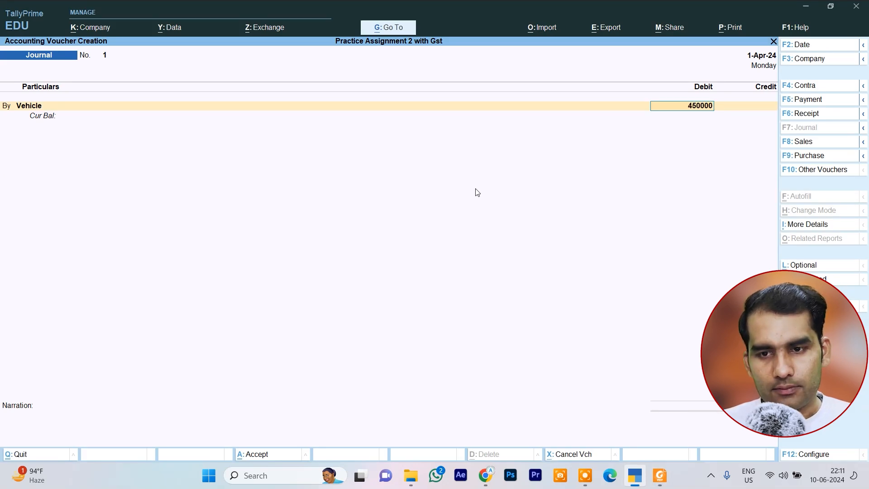
pyautogui.press('Return')
pyautogui.press('Return')
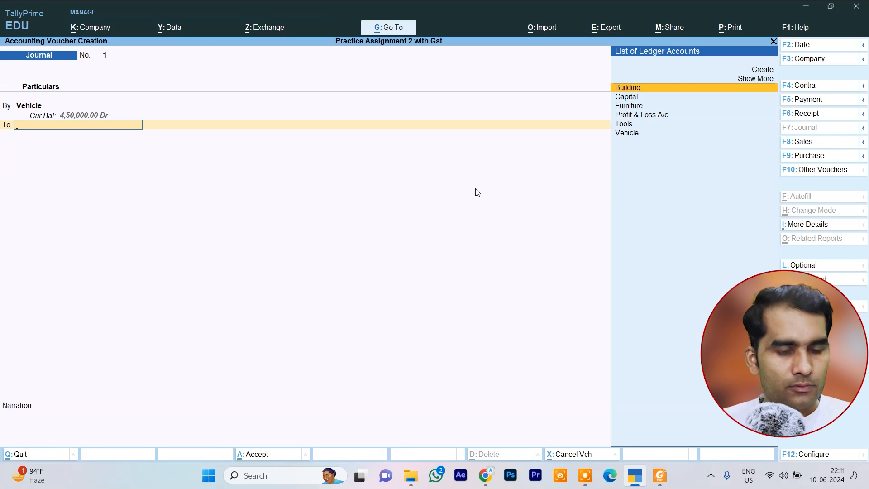
# Check the vehicle supplier in the practice set PDF and name a new ledger Mohan Transport for the journal voucher's credit line
pyautogui.hotkey('alt', 'c')
pyautogui.hotkey('alt', 'Tab')
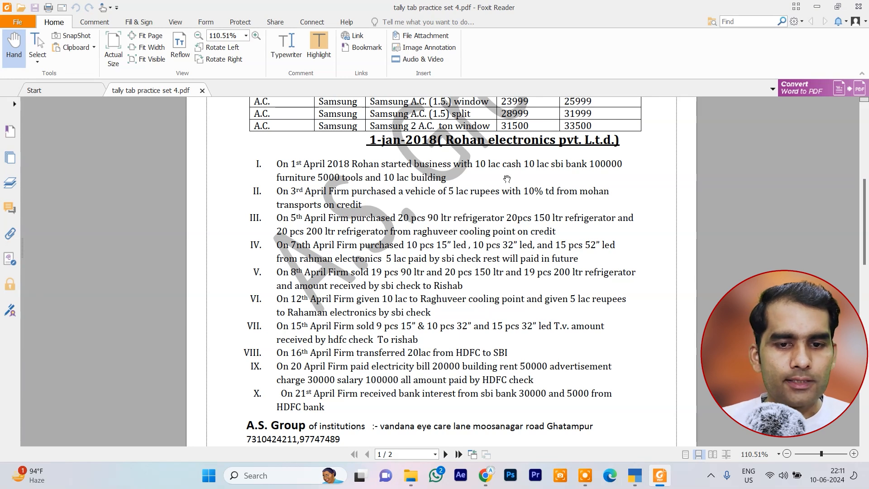
pyautogui.hotkey('alt', 'Tab')
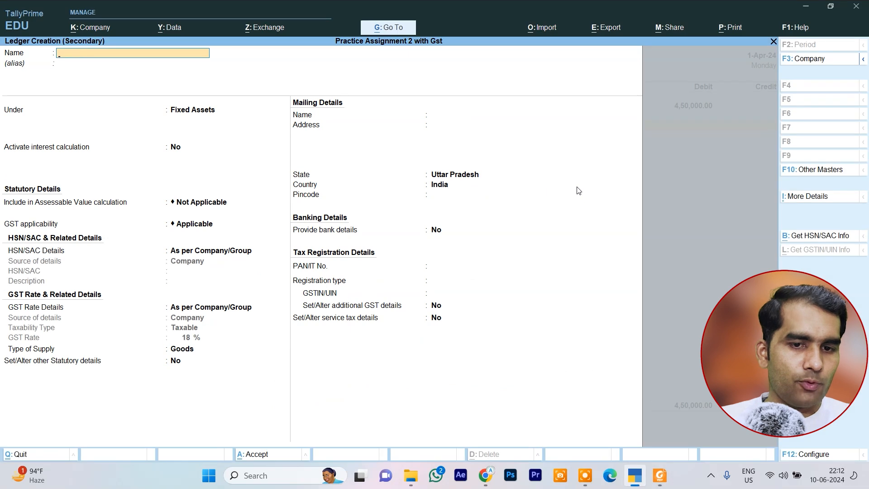
pyautogui.write('Mohan')
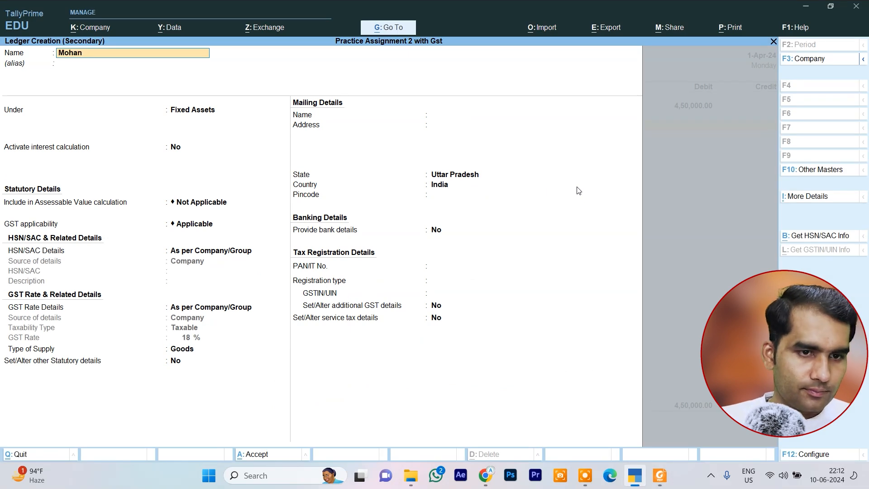
pyautogui.write(' Trans[P')
pyautogui.write('port')
pyautogui.press('Return')
pyautogui.press('Return')
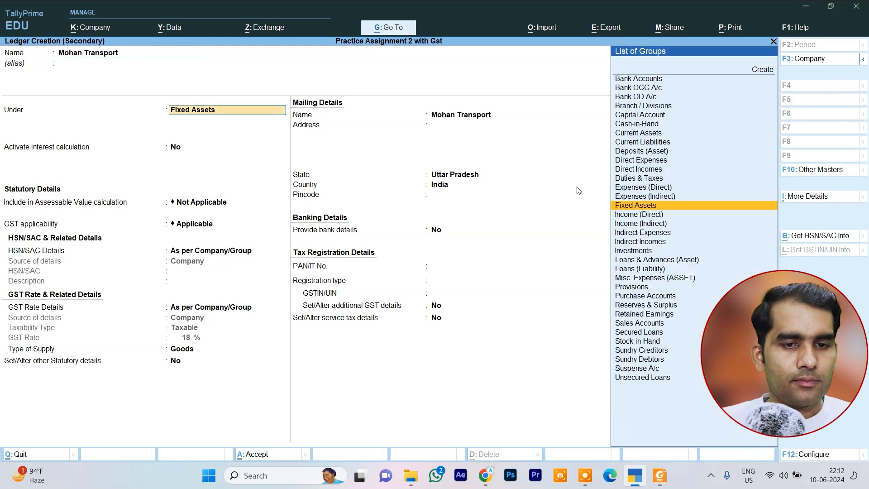
# Place the Mohan Transport ledger under Sundry Creditors, save it, and save the journal voucher with it credited for 450000
pyautogui.write('S')
pyautogui.press('Down')
pyautogui.press('Down')
pyautogui.press('Down')
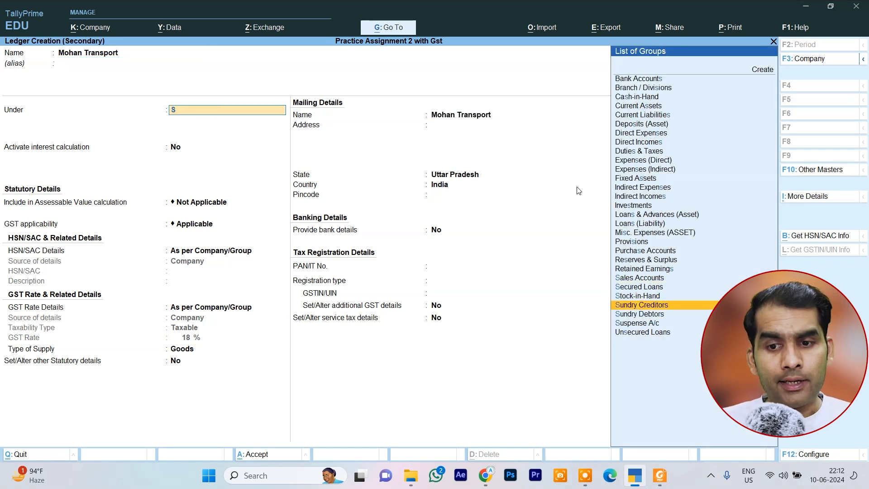
pyautogui.press('Return')
pyautogui.hotkey('ctrl', 'a')
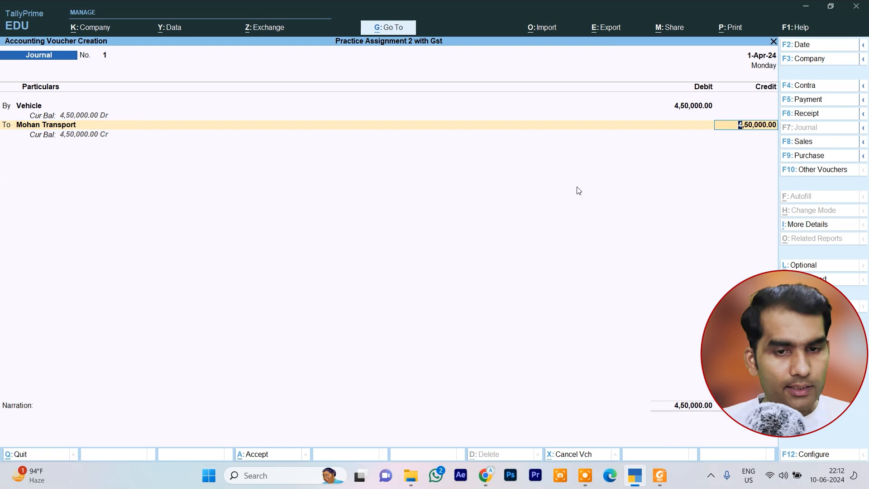
pyautogui.hotkey('ctrl', 'a')
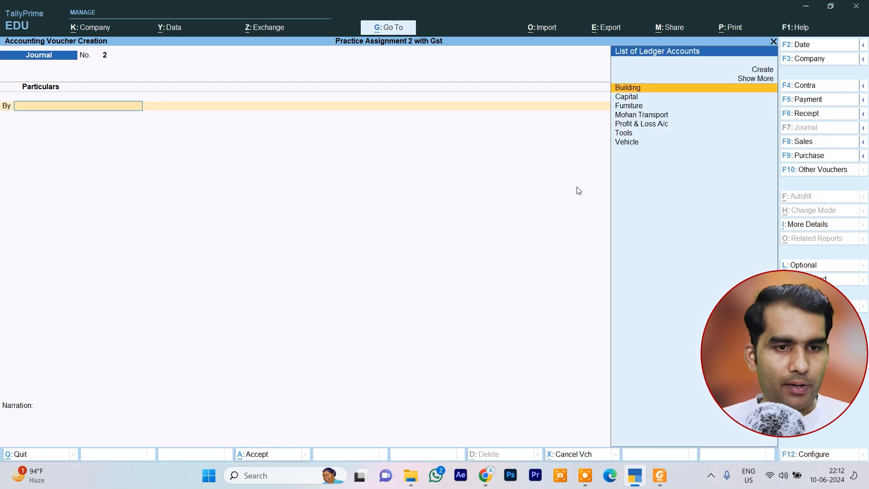
# Check the 5 April refrigerator purchase in the practice set and start a purchase voucher with supplier invoice number 3, dated 1-Apr-24
pyautogui.hotkey('alt', 'Tab')
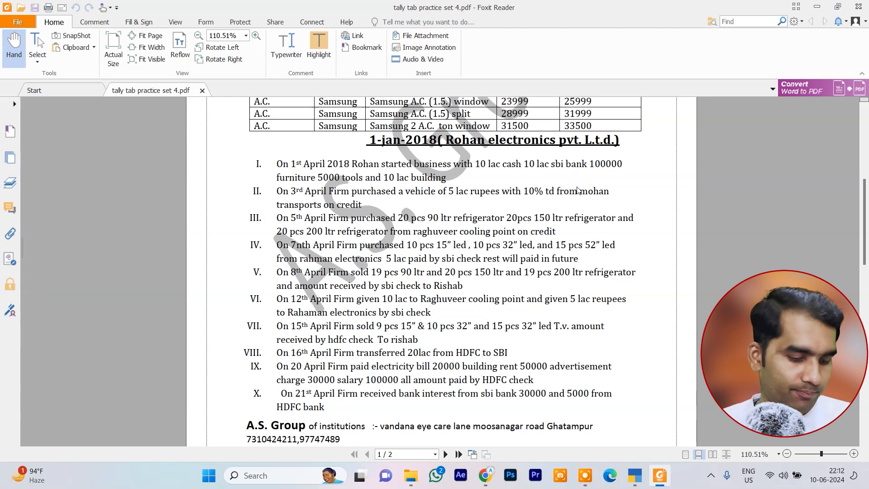
pyautogui.hotkey('alt', 'Tab')
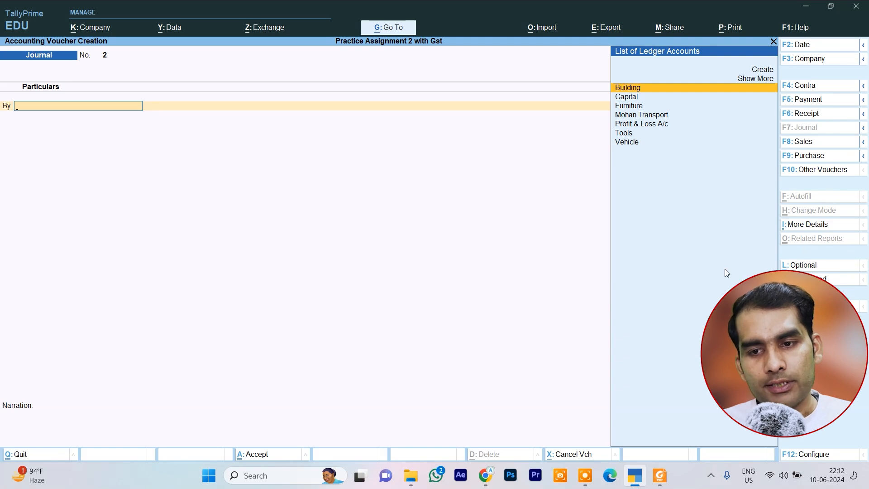
pyautogui.click(815, 156)
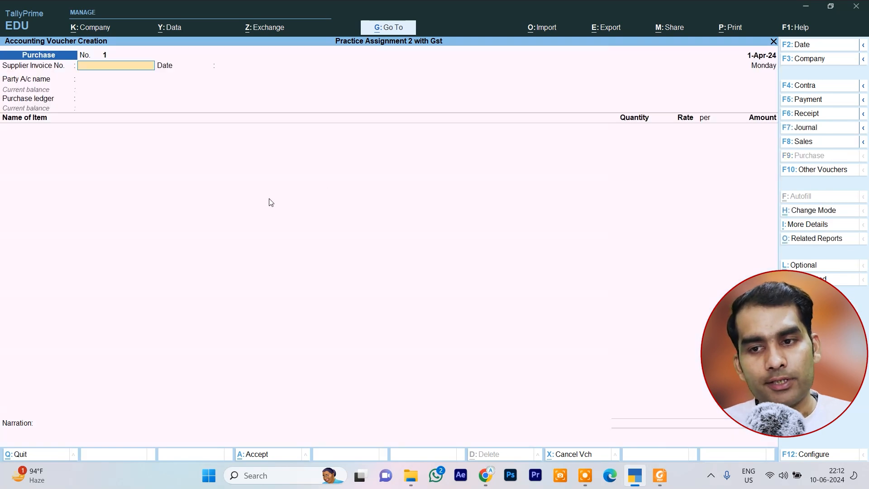
pyautogui.write('10')
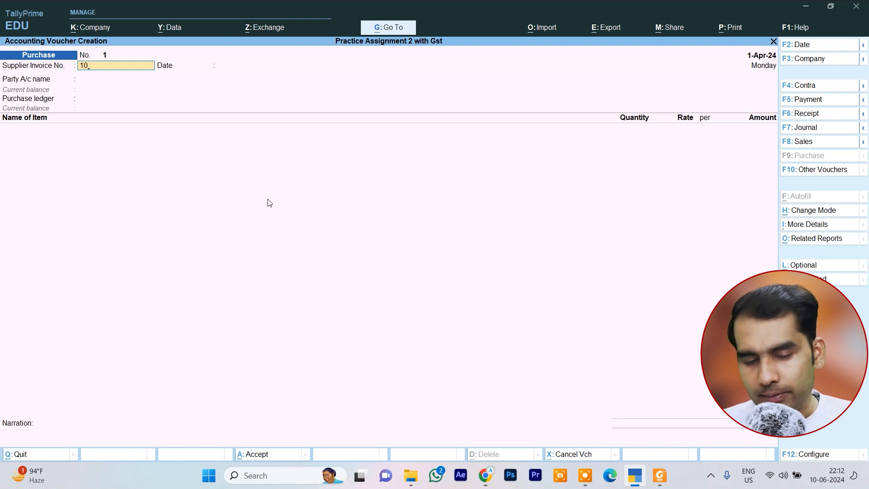
pyautogui.press('BackSpace')
pyautogui.write('3')
pyautogui.press('Return')
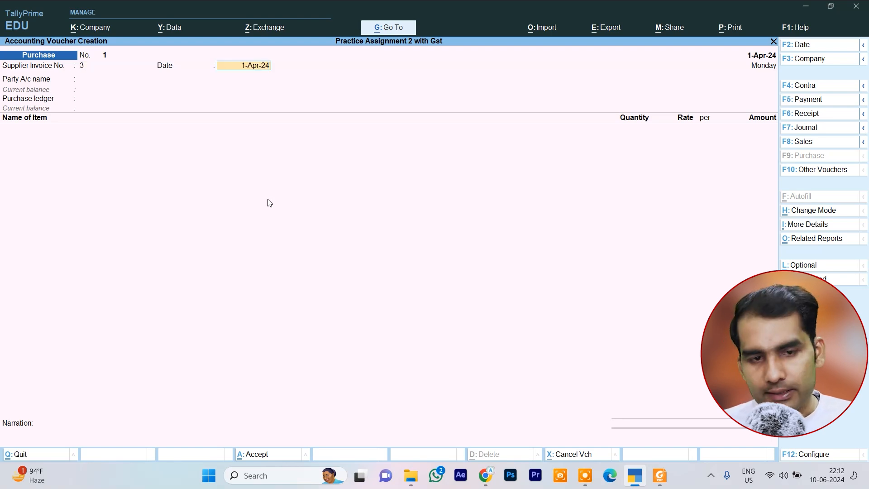
pyautogui.press('Return')
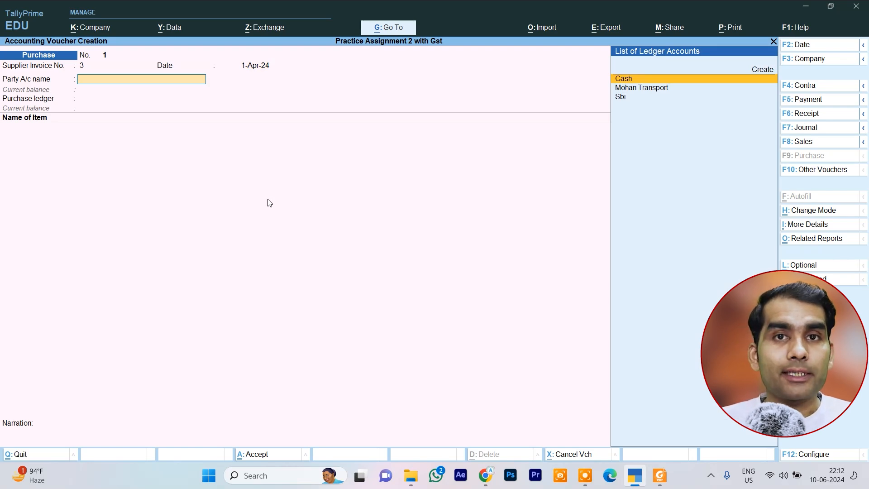
# Create a Raghuveer Cooling Point ledger under Sundry Creditors as the voucher's party and accept the receipt and party details without additions
pyautogui.press('Up')
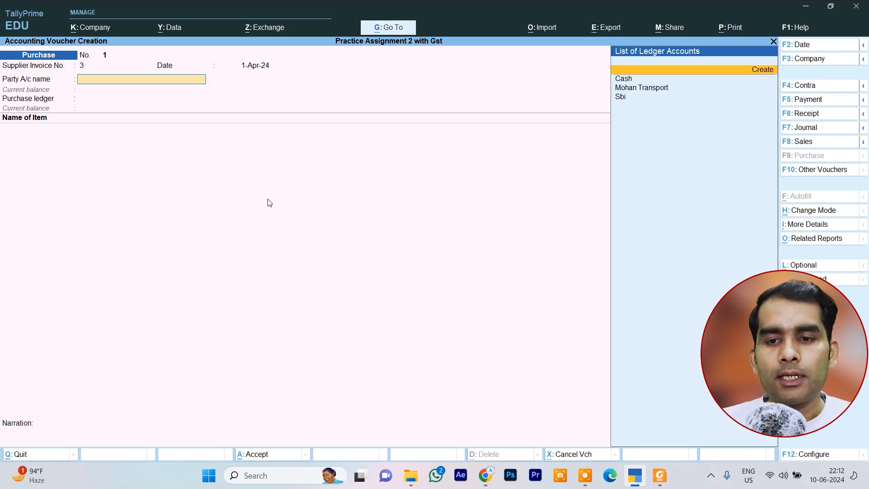
pyautogui.press('Return')
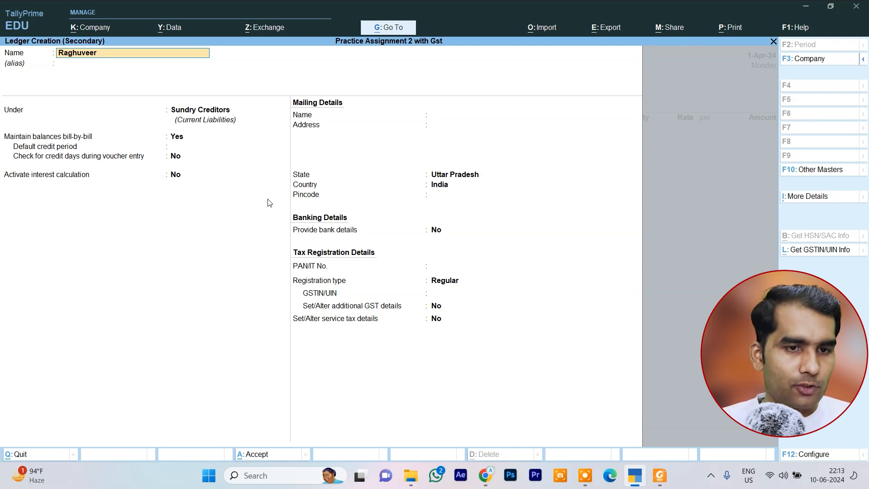
pyautogui.write('Cooling P')
pyautogui.press('Return')
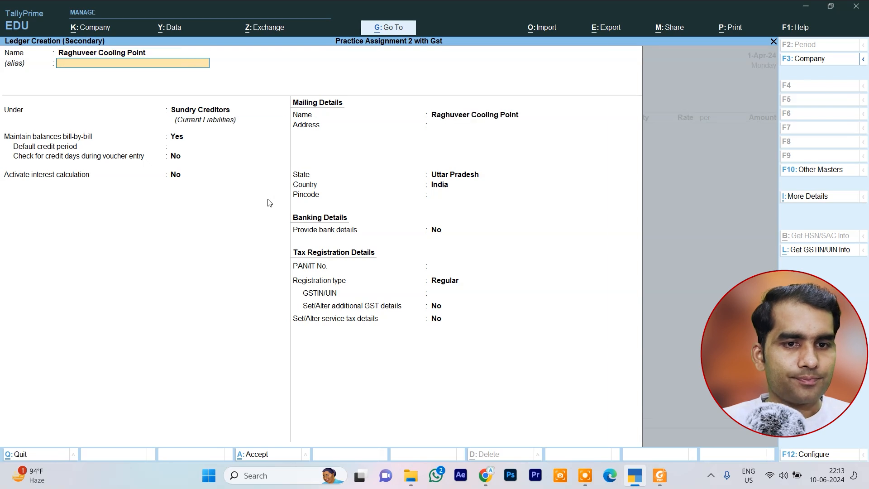
pyautogui.press('Return')
pyautogui.write('S')
pyautogui.press('Down')
pyautogui.press('Down')
pyautogui.press('Down')
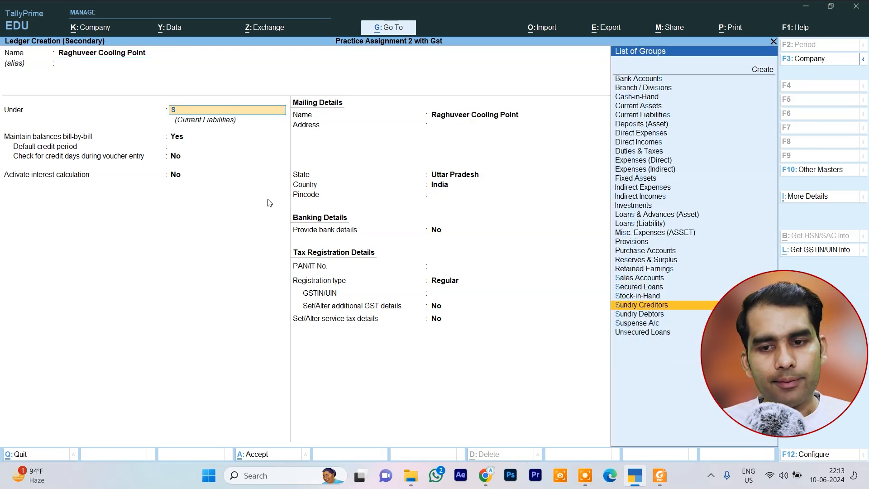
pyautogui.press('Return')
pyautogui.hotkey('ctrl', 'a')
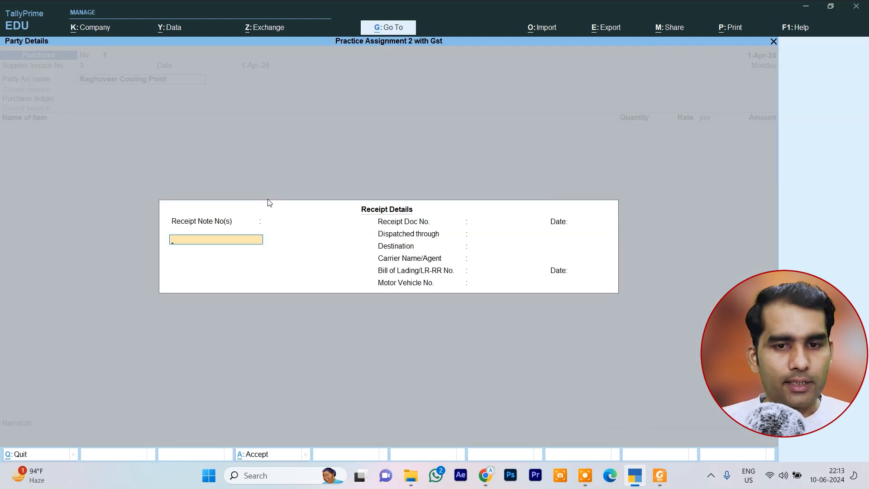
pyautogui.hotkey('ctrl', 'a')
pyautogui.hotkey('ctrl', 'a')
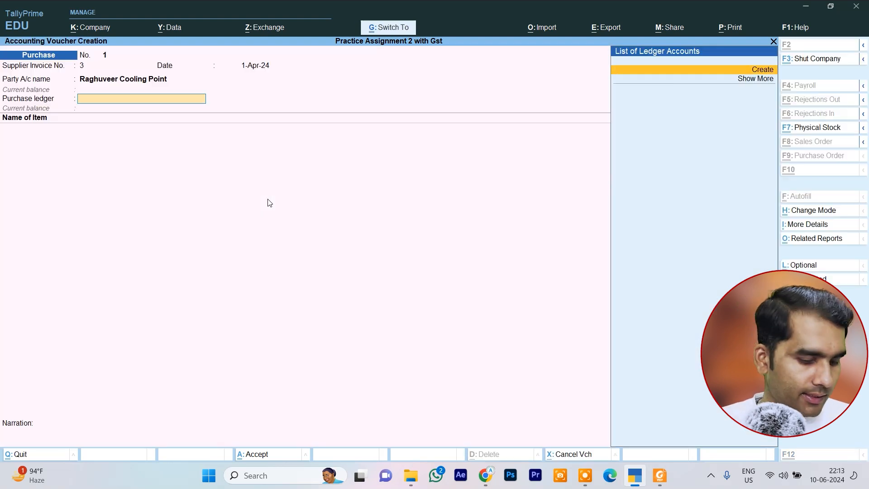
# Create a Purchase ledger under Purchase Accounts as the purchase ledger of the voucher
pyautogui.hotkey('alt', 'c')
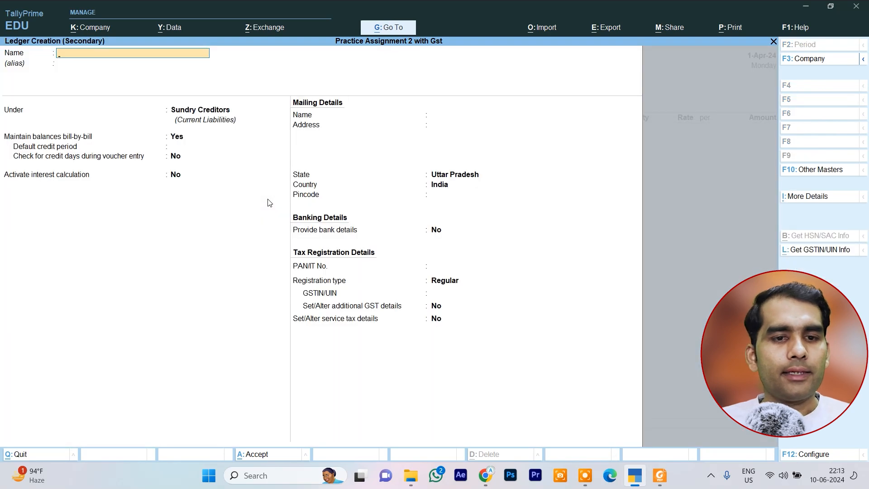
pyautogui.write('Purchase')
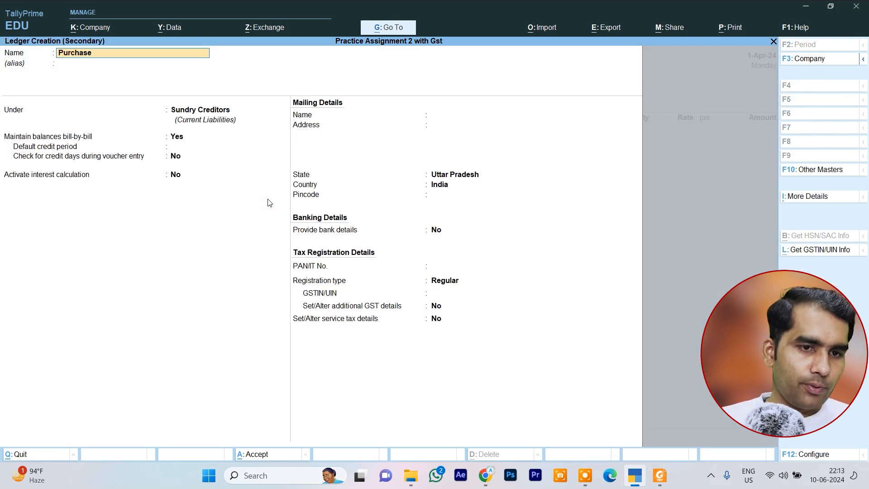
pyautogui.press('Return')
pyautogui.write('p')
pyautogui.press('Up')
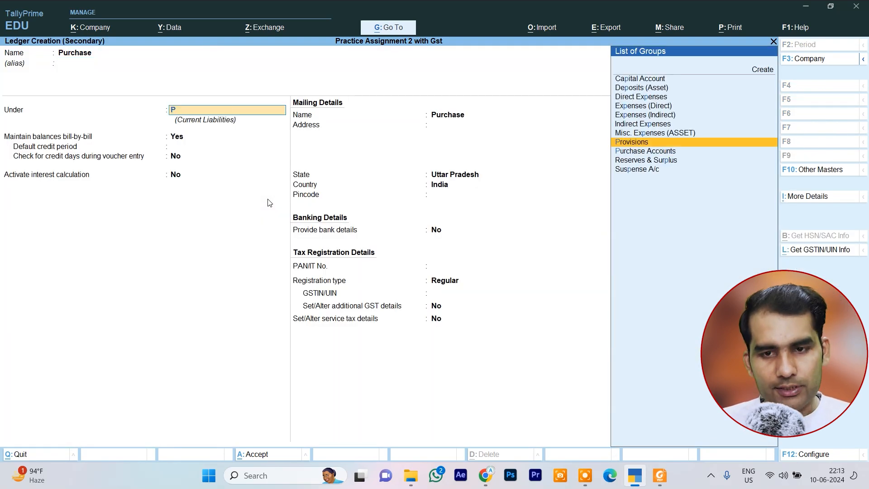
pyautogui.press('Down')
pyautogui.press('Return')
pyautogui.hotkey('ctrl', 'a')
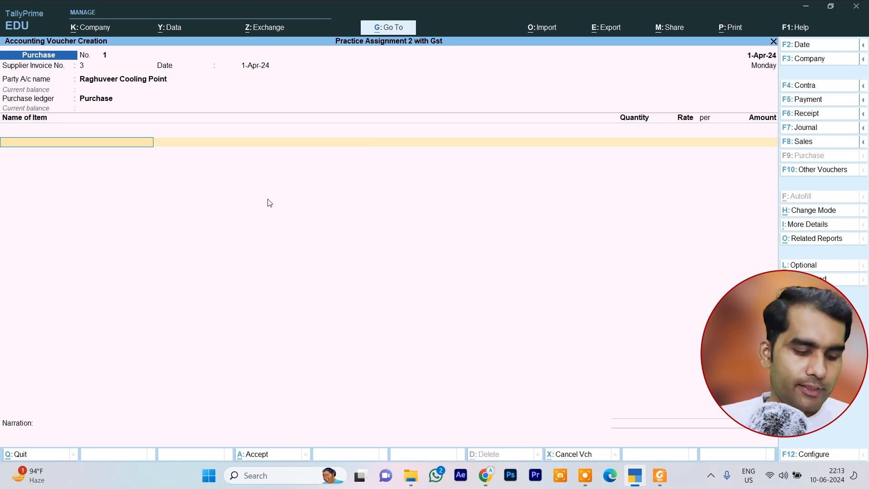
# Check the 5 April items in the practice set and add 20 pcs of Samsung refrigerator 90 ltr to the purchase voucher
pyautogui.hotkey('alt', 'Tab')
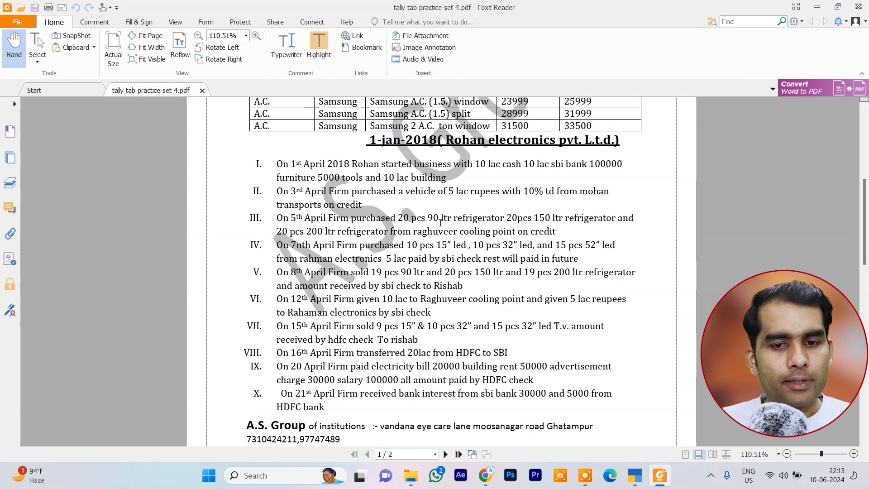
pyautogui.hotkey('alt', 'Tab')
pyautogui.write('R')
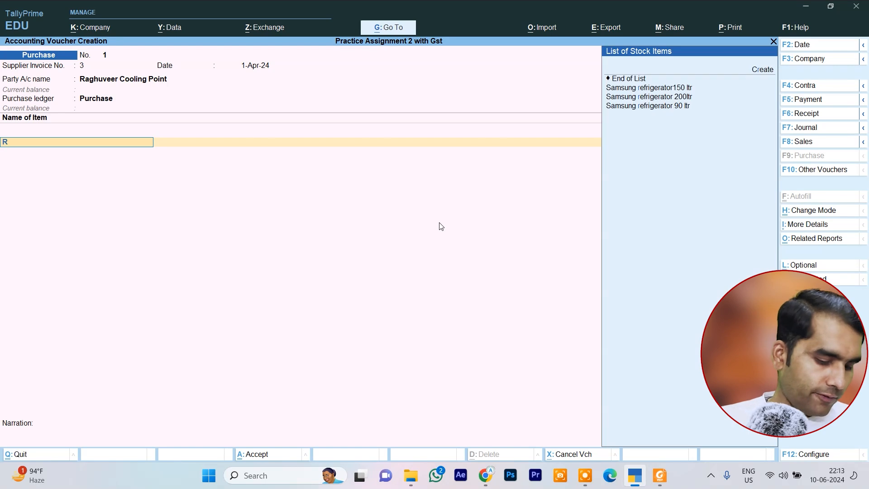
pyautogui.press('Up')
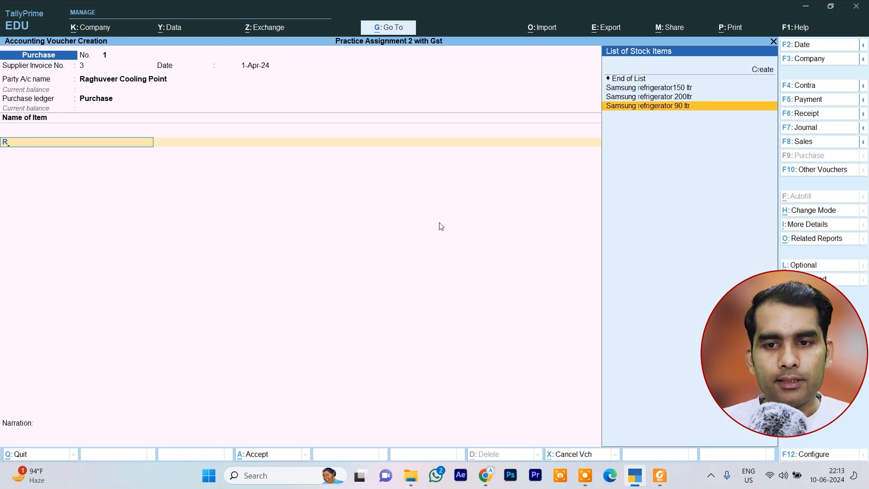
pyautogui.press('Return')
pyautogui.hotkey('alt', 'Tab')
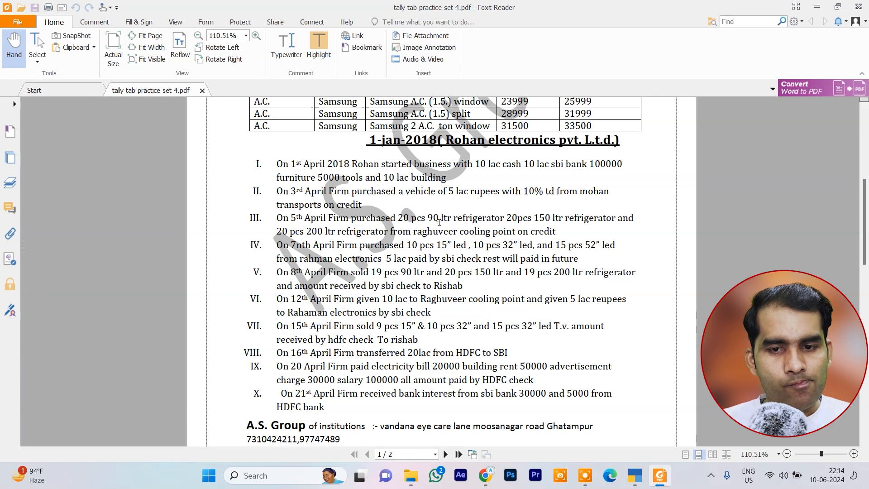
pyautogui.hotkey('alt', 'Tab')
pyautogui.write('20')
pyautogui.press('Return')
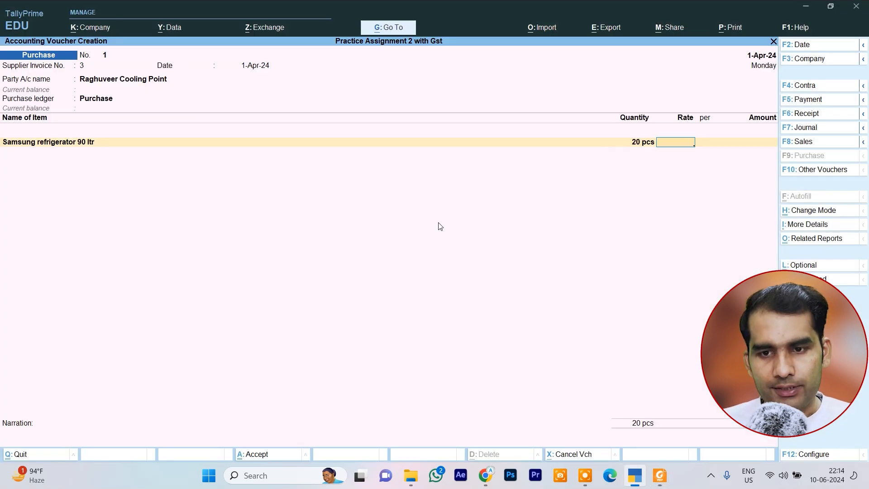
# Look up the 90 ltr refrigerator's purchase rate in the practice set price table and set its rate to 8000 per piece
pyautogui.hotkey('alt', 'Tab')
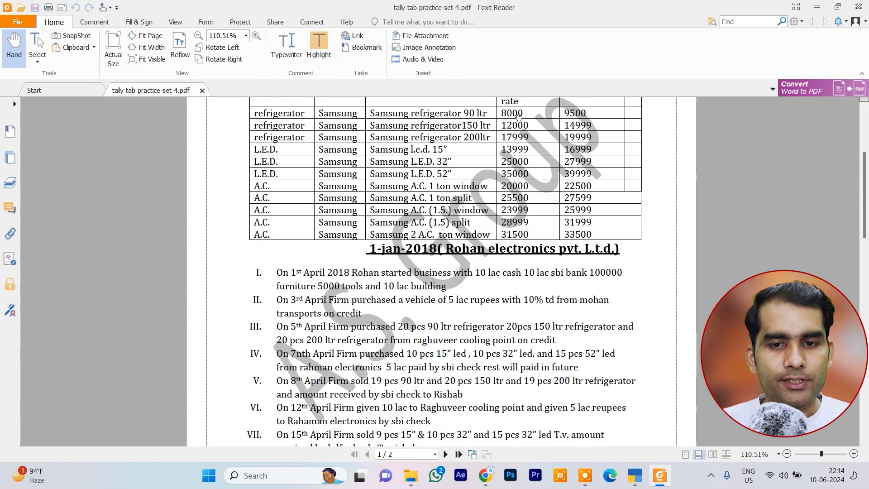
pyautogui.hotkey('alt', 'Tab')
pyautogui.write('8,000')
pyautogui.press('Return')
pyautogui.press('Return')
pyautogui.press('Return')
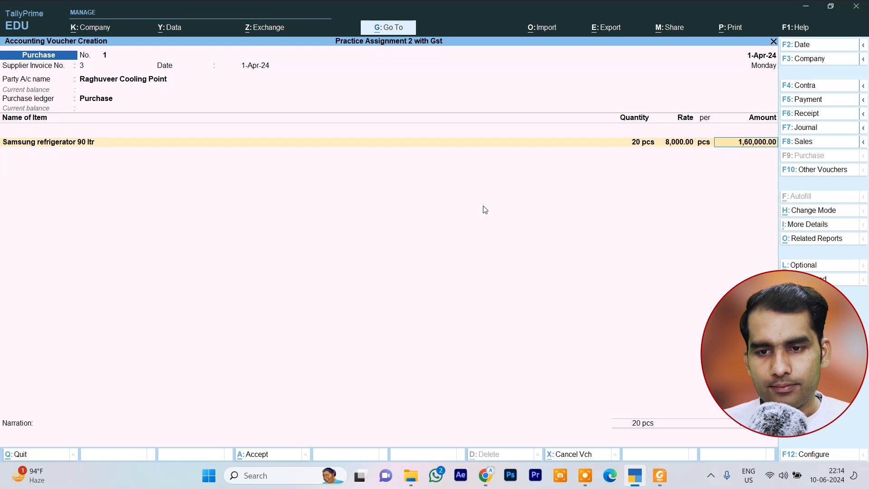
# Check the second 5 April item in the practice set and add 20 pcs of Samsung refrigerator150 ltr to the purchase voucher
pyautogui.hotkey('alt', 'Tab')
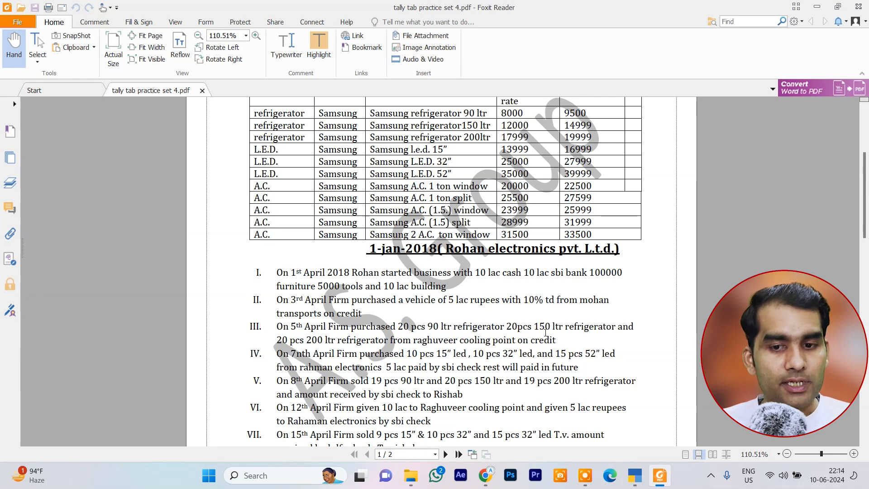
pyautogui.hotkey('alt', 'Tab')
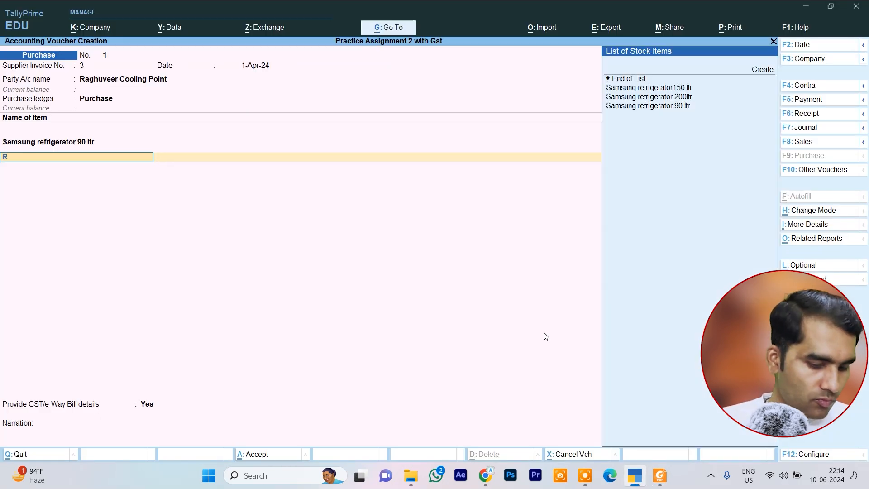
pyautogui.write('R')
pyautogui.press('Down')
pyautogui.press('Up')
pyautogui.press('Return')
pyautogui.write('20')
pyautogui.press('Return')
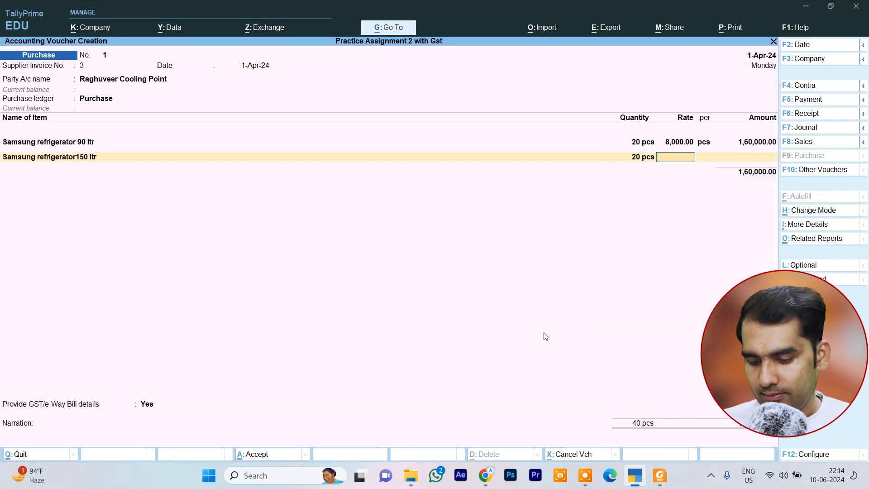
# Look up the 150 ltr refrigerator's purchase rate in the practice set and set its rate to 12000 per piece
pyautogui.hotkey('alt', 'Tab')
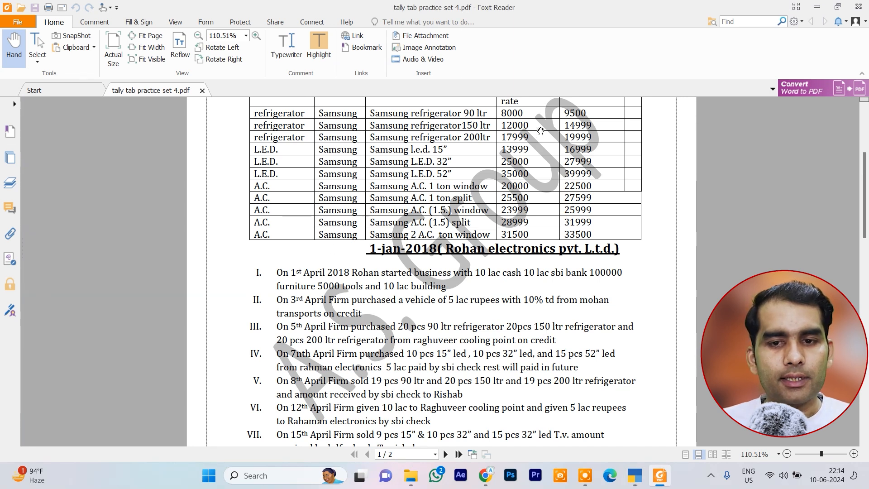
pyautogui.hotkey('alt', 'Tab')
pyautogui.write('12000')
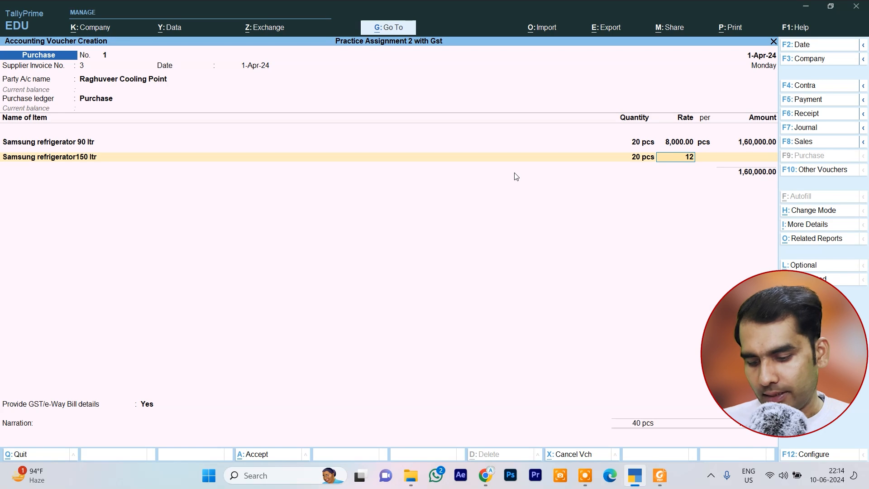
pyautogui.press('Return')
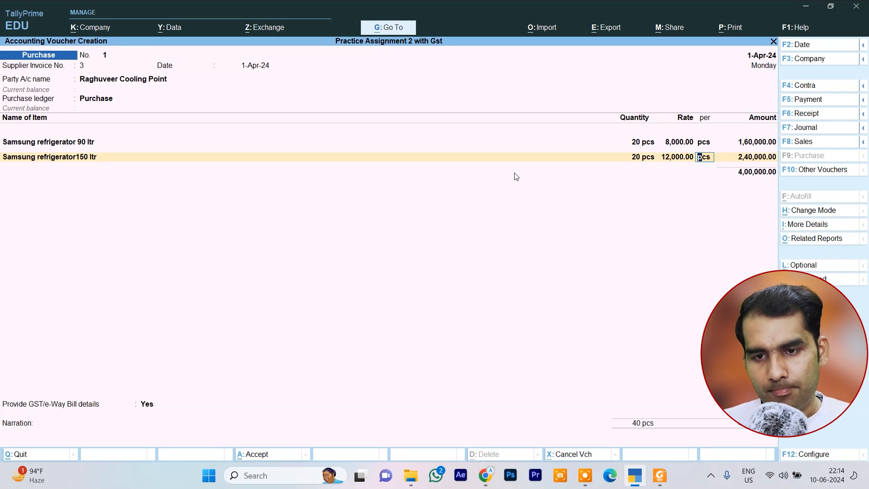
pyautogui.press('Return')
pyautogui.press('Return')
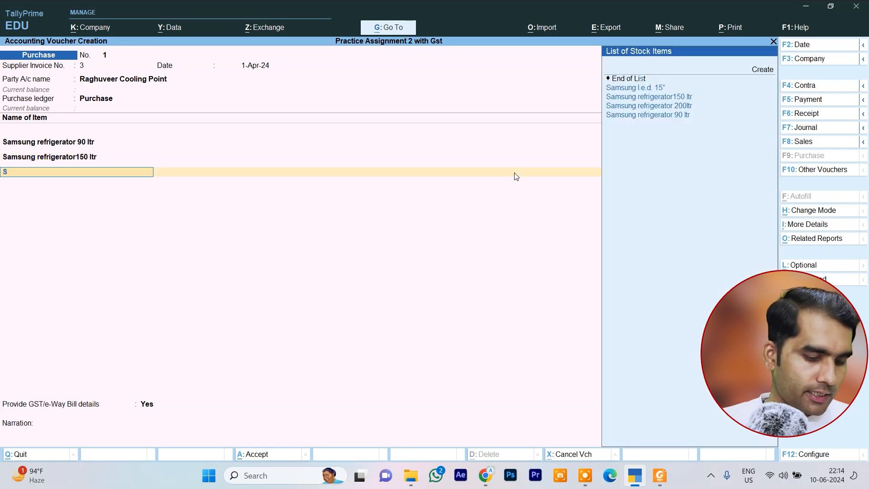
# Add Samsung refrigerator 200ltr to the purchase voucher with the 20 pcs quantity given in the practice set
pyautogui.write('S')
pyautogui.press('Down')
pyautogui.press('Return')
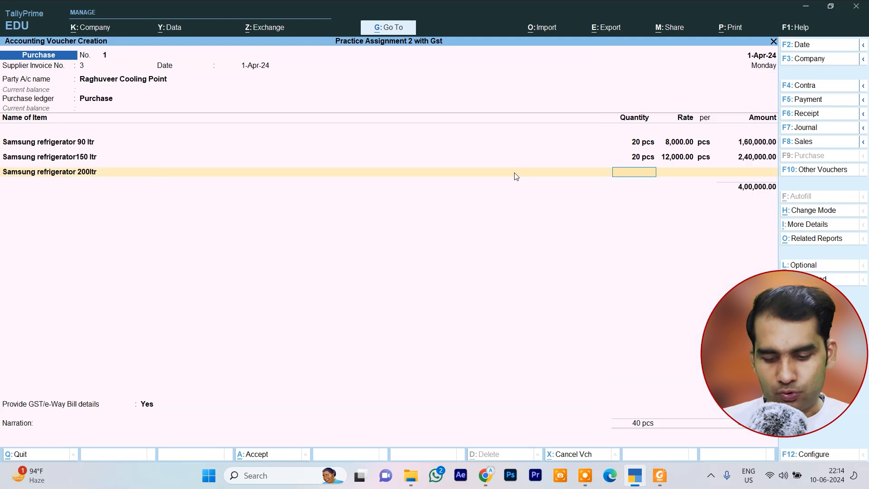
pyautogui.hotkey('alt', 'Tab')
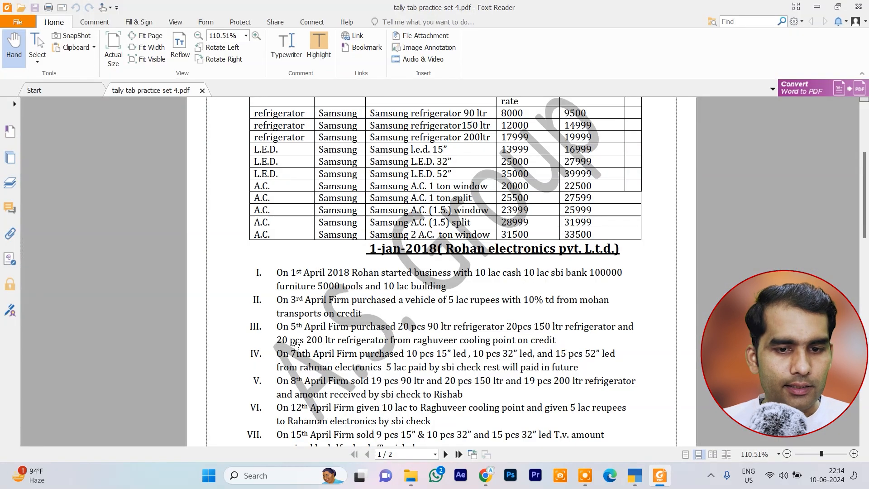
pyautogui.hotkey('alt', 'Tab')
pyautogui.write('20')
pyautogui.press('Return')
# Look up the 200 ltr refrigerator's purchase rate, set it to 17999 per piece and end the item list
pyautogui.hotkey('alt', 'Tab')
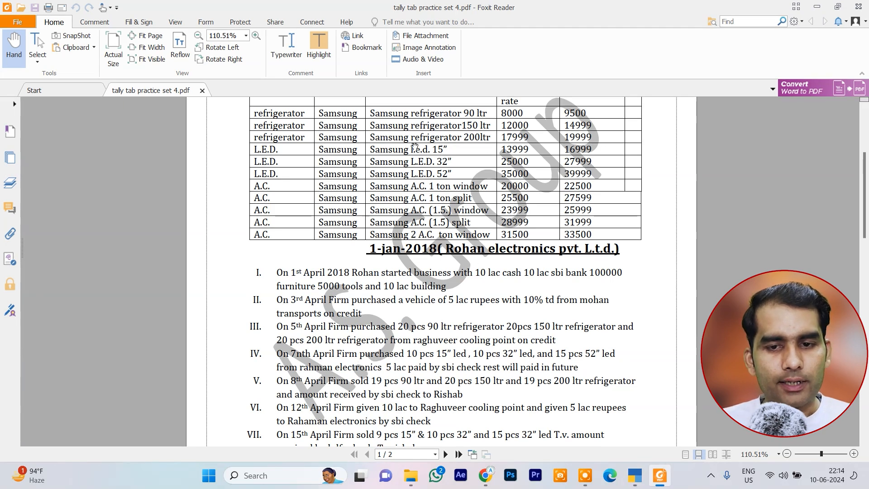
pyautogui.hotkey('alt', 'Tab')
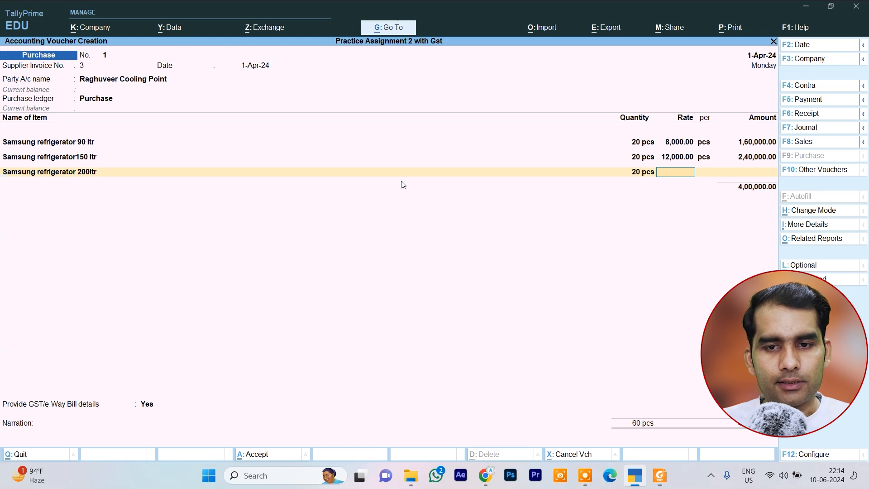
pyautogui.write('17,999')
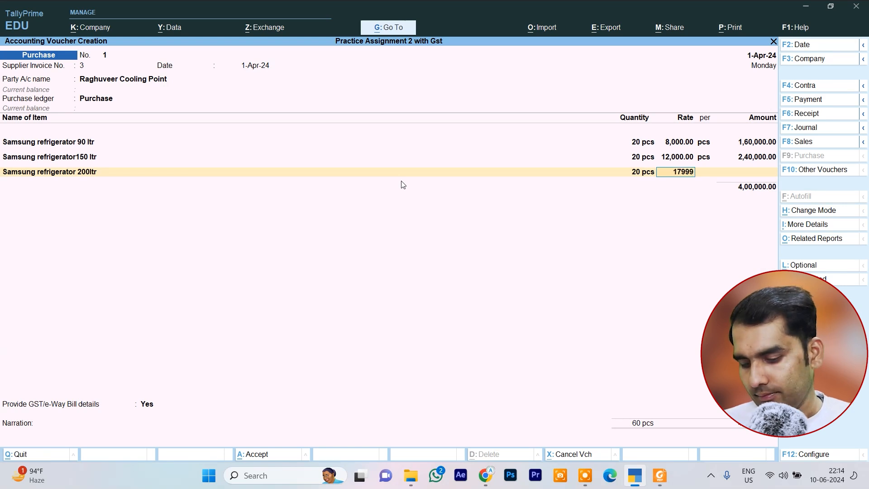
pyautogui.press('Return')
pyautogui.press('Return')
pyautogui.press('Return')
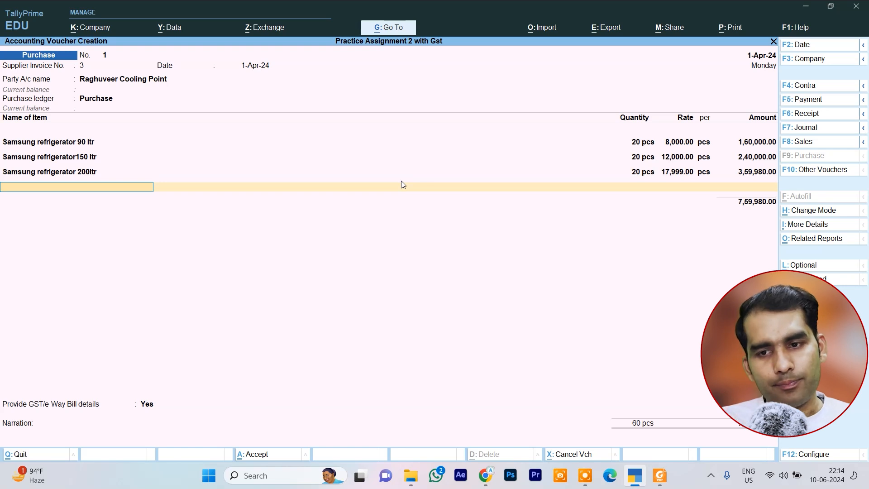
pyautogui.press('Return')
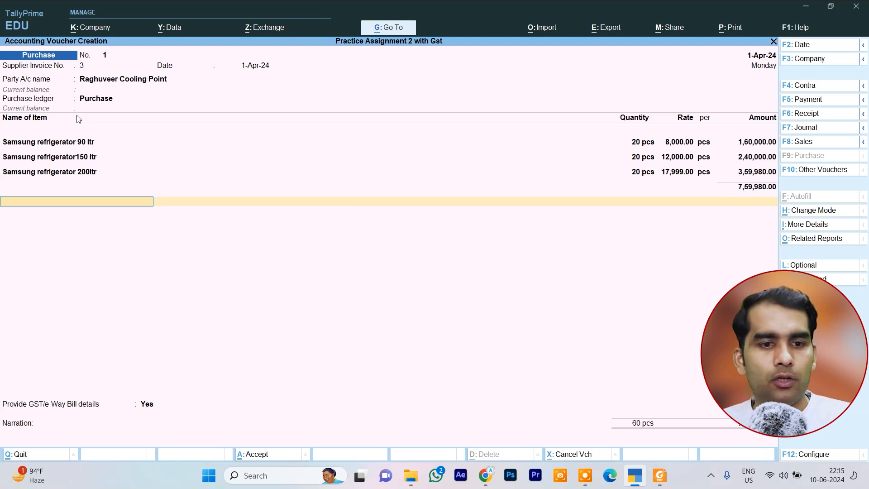
# Start a new ledger from the purchase voucher and name it C Gst @ 9%
pyautogui.hotkey('alt', 'c')
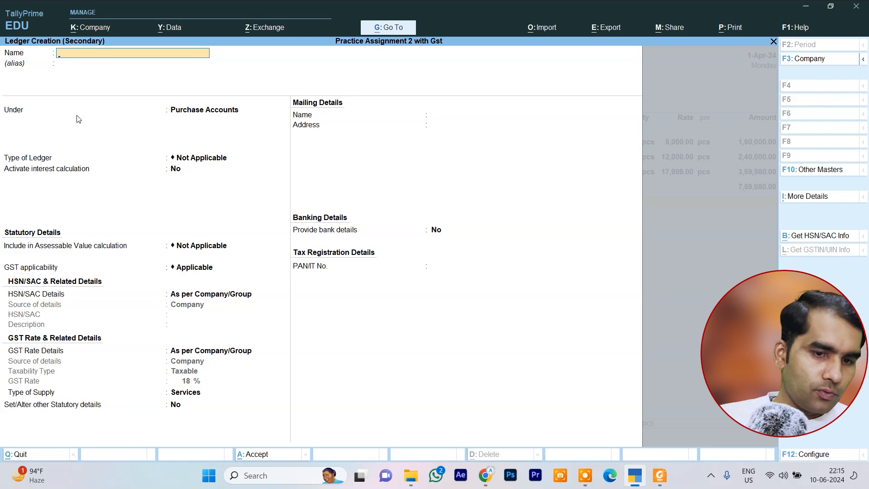
pyautogui.write('C Gst')
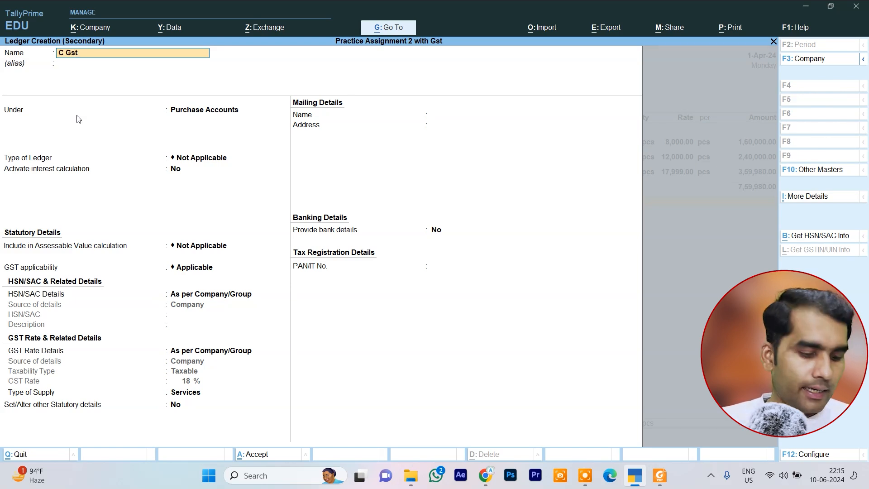
pyautogui.write(' @ 9%')
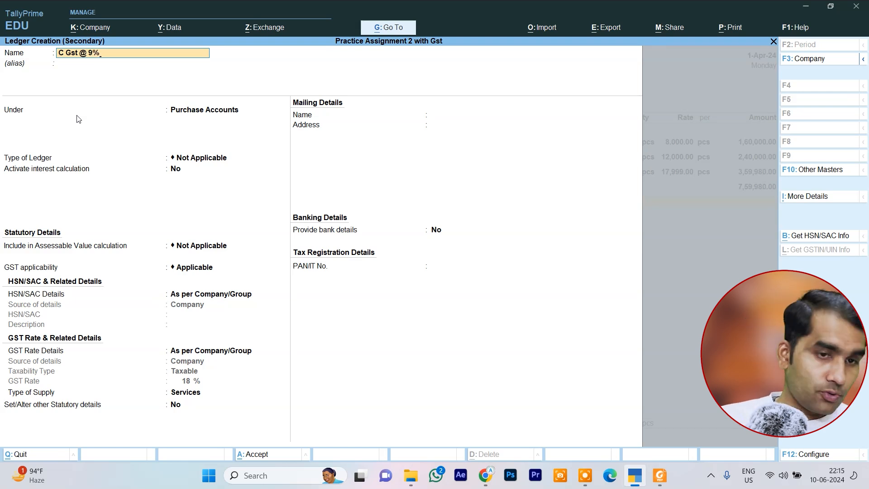
pyautogui.press('Return')
# Place the C Gst @ 9% ledger under Duties & Taxes and set its type of duty to GST
pyautogui.write('D')
pyautogui.press('Down')
pyautogui.press('Down')
pyautogui.press('Down')
pyautogui.press('Down')
pyautogui.press('Return')
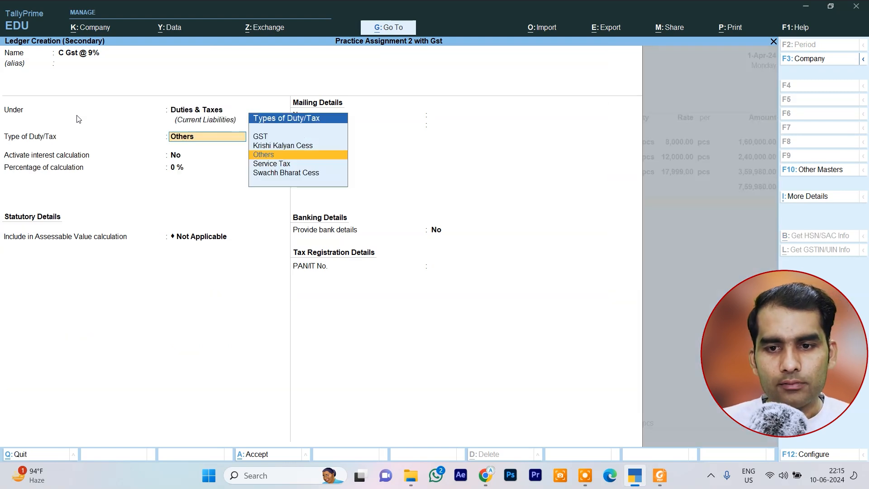
pyautogui.press('Up')
pyautogui.press('Up')
pyautogui.press('Return')
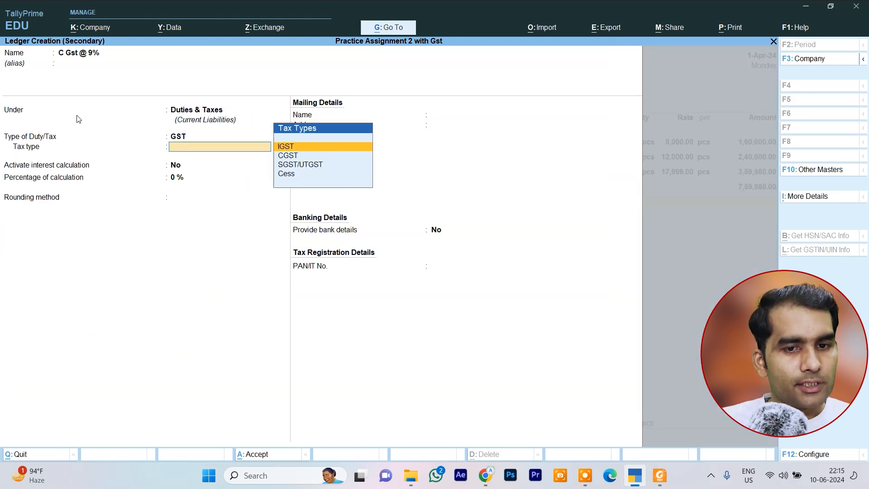
# Set the ledger's tax type to Cess with valuation type Any
pyautogui.press('Down')
pyautogui.press('Down')
pyautogui.press('Down')
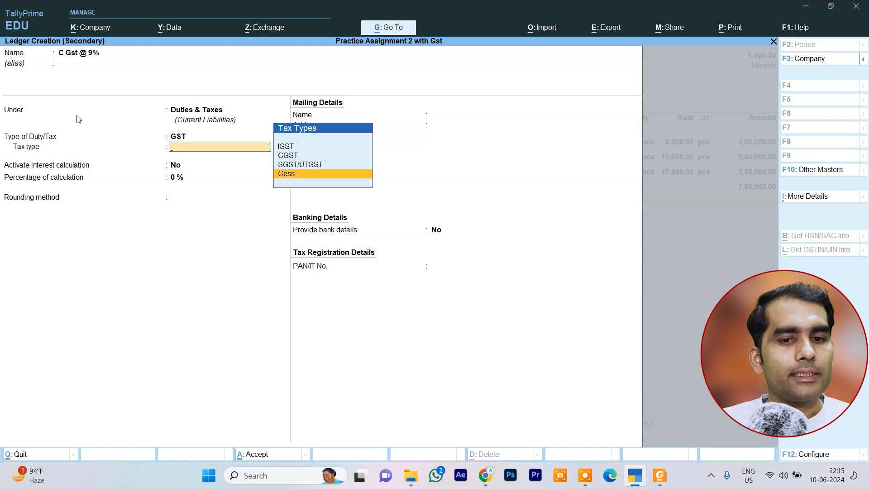
pyautogui.press('Return')
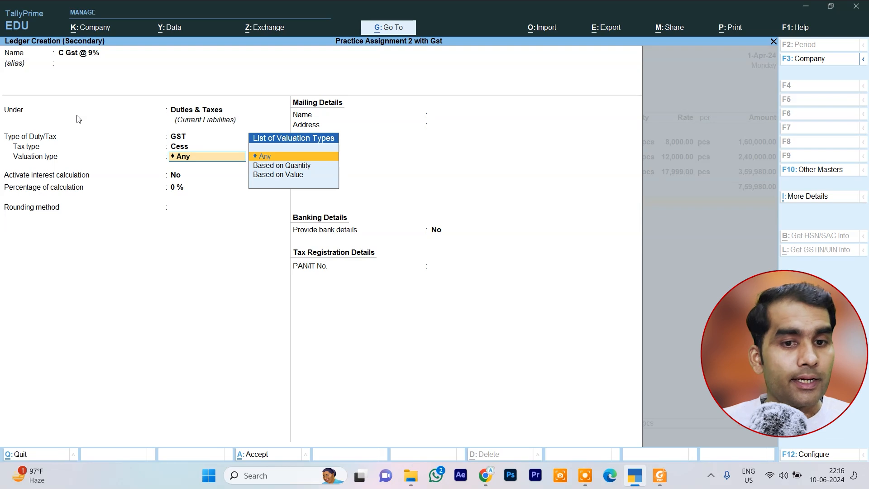
pyautogui.press('Down')
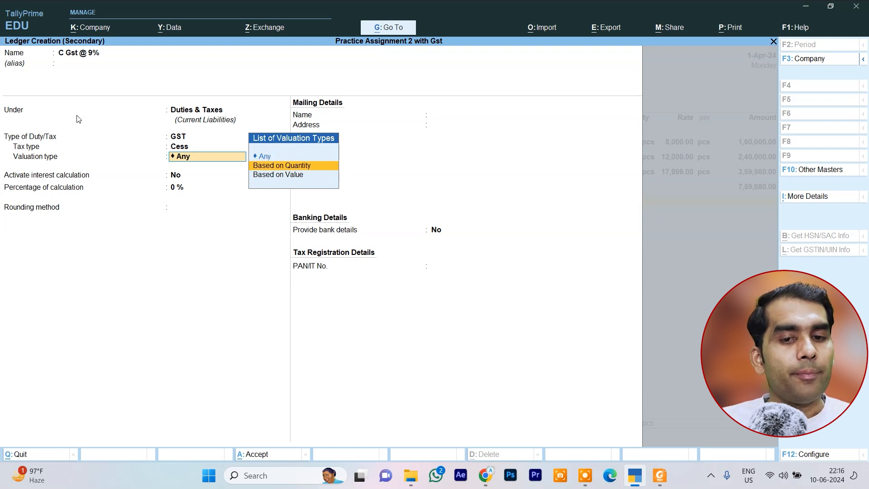
pyautogui.press('Down')
pyautogui.press('Up')
pyautogui.press('Up')
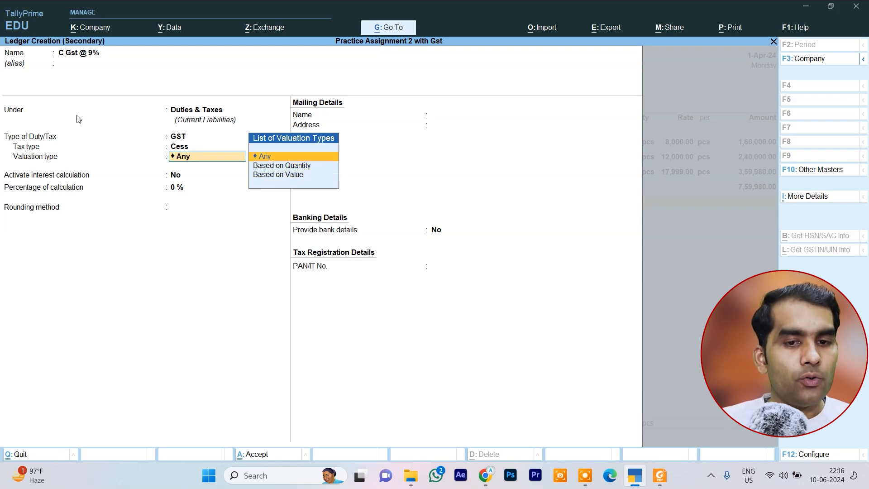
pyautogui.press('Return')
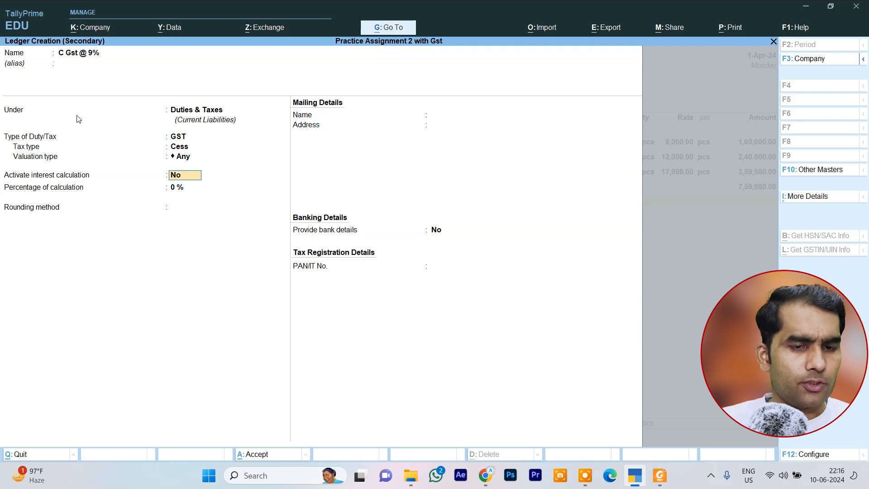
# Set the ledger's percentage of calculation to 9 % with Normal Rounding and save it
pyautogui.press('Return')
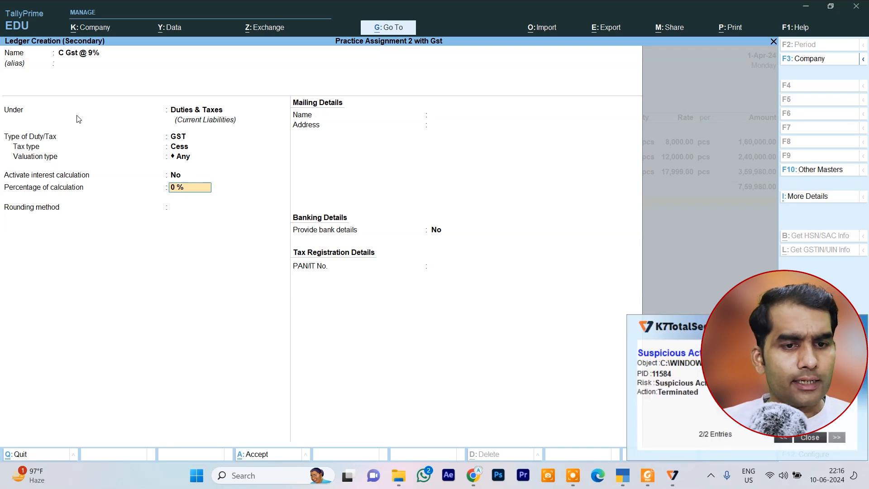
pyautogui.write('9')
pyautogui.press('Return')
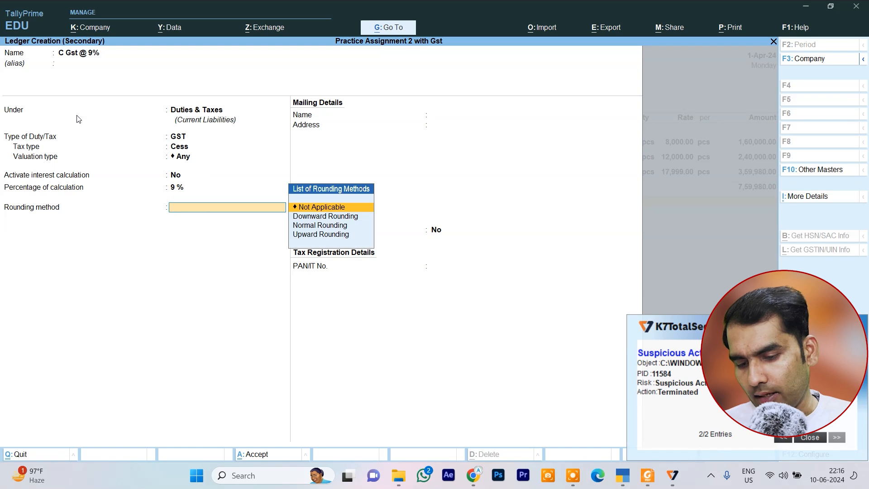
pyautogui.press('Down')
pyautogui.press('Down')
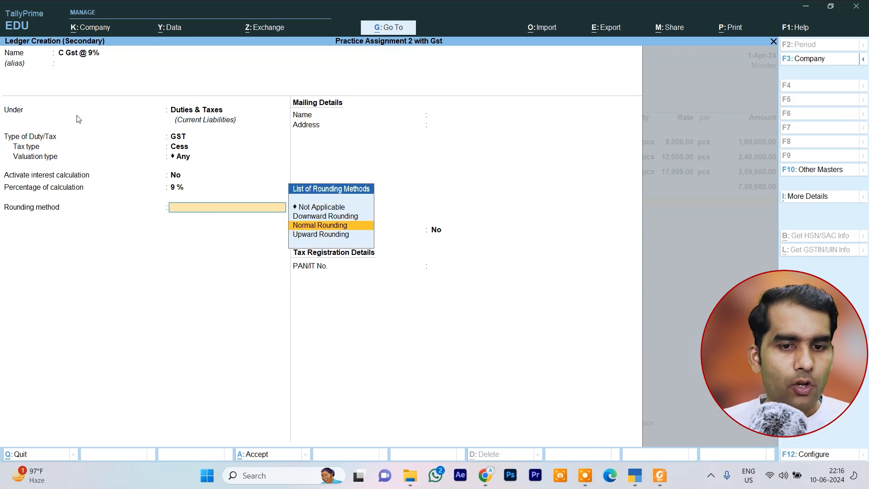
pyautogui.press('Return')
pyautogui.hotkey('ctrl', 'a')
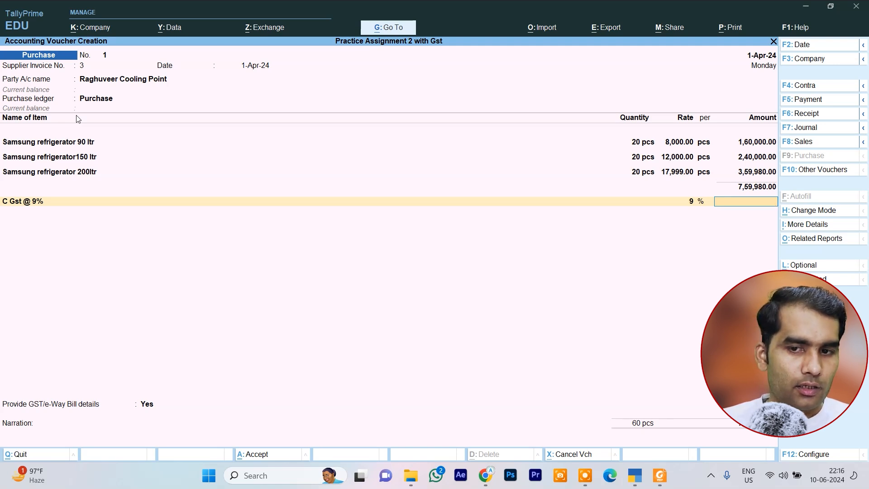
# Abandon the purchase voucher without saving it and return to the Gateway of Tally
pyautogui.press('BackSpace')
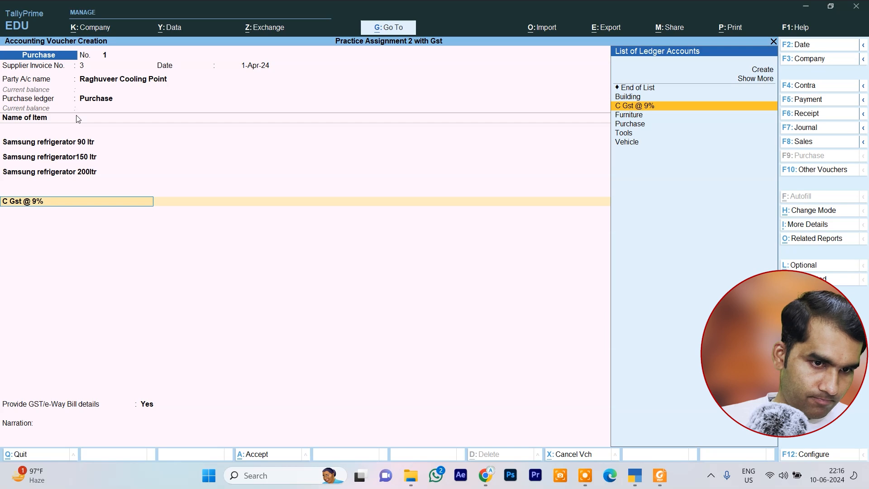
pyautogui.press('Escape')
pyautogui.press('Escape')
pyautogui.press('Return')
# Open the list of existing ledgers for alteration
pyautogui.press('a')
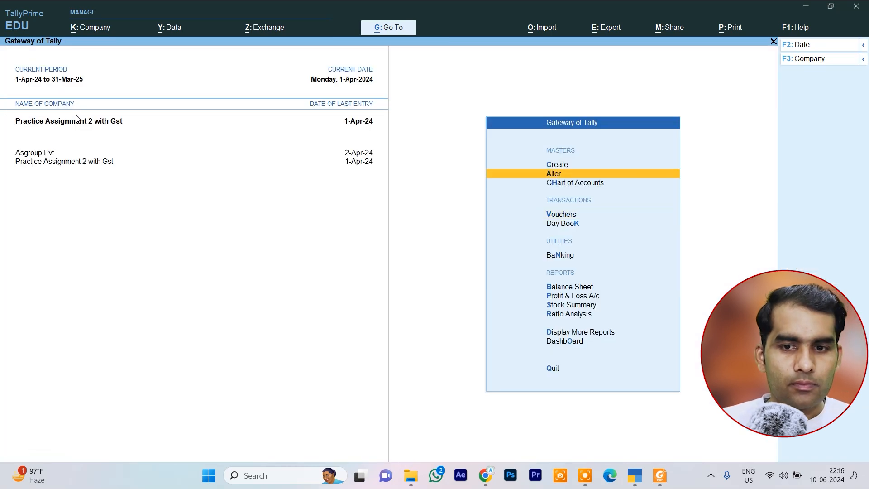
pyautogui.press('Return')
pyautogui.press('Down')
pyautogui.press('Return')
pyautogui.press('Down')
pyautogui.press('Down')
pyautogui.press('Down')
pyautogui.press('Down')
pyautogui.press('Down')
pyautogui.press('Down')
pyautogui.press('Down')
pyautogui.press('Down')
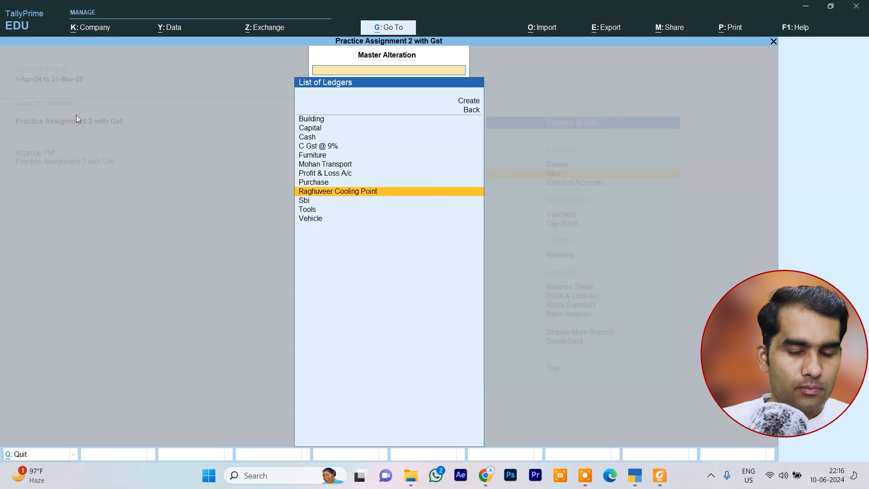
pyautogui.press('Return')
pyautogui.press('Escape')
pyautogui.press('Escape')
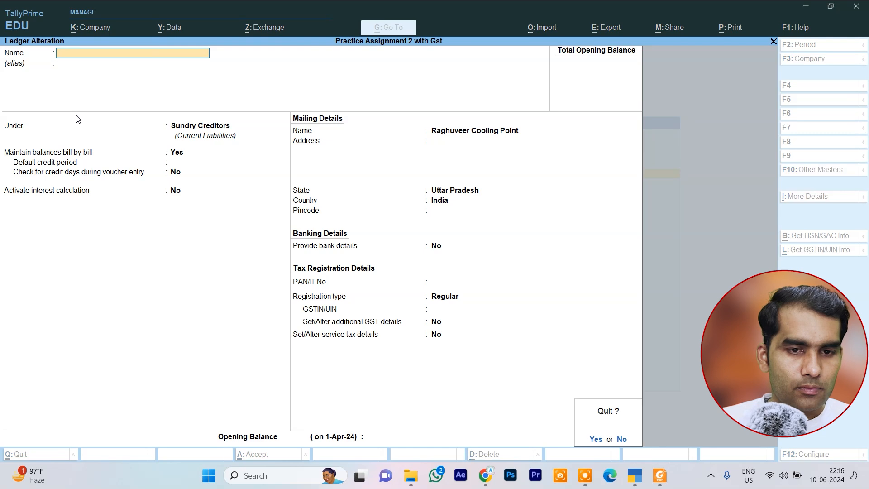
pyautogui.press('y')
# Alter the C Gst @ 9% ledger by setting its tax type to CGST, and save it
pyautogui.press('Up')
pyautogui.press('Up')
pyautogui.press('Up')
pyautogui.press('Up')
pyautogui.press('Up')
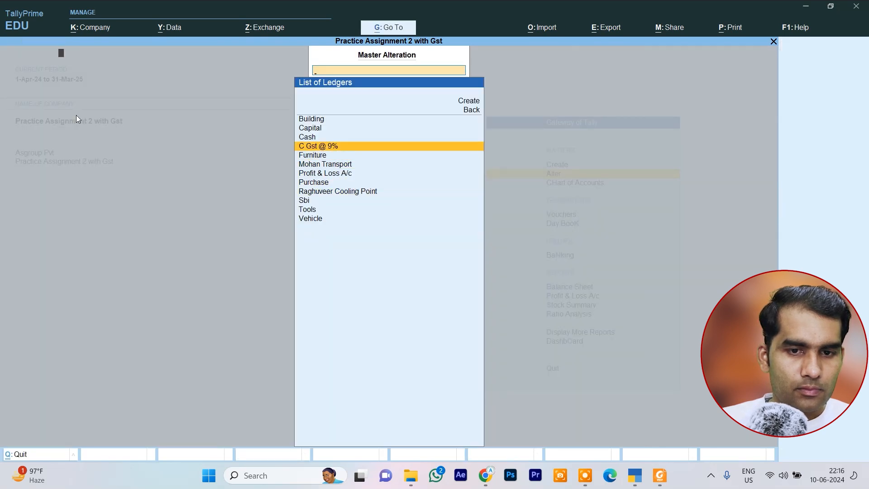
pyautogui.press('Return')
pyautogui.press('Return')
pyautogui.press('Return')
pyautogui.press('Return')
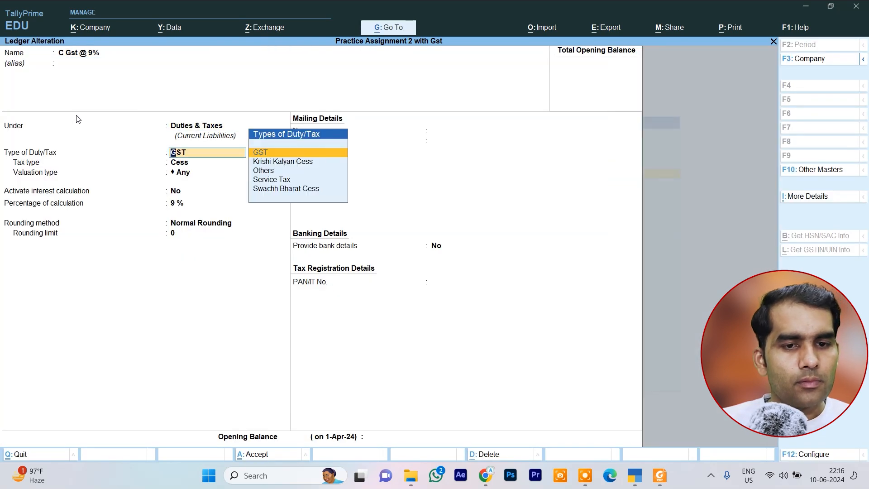
pyautogui.press('Return')
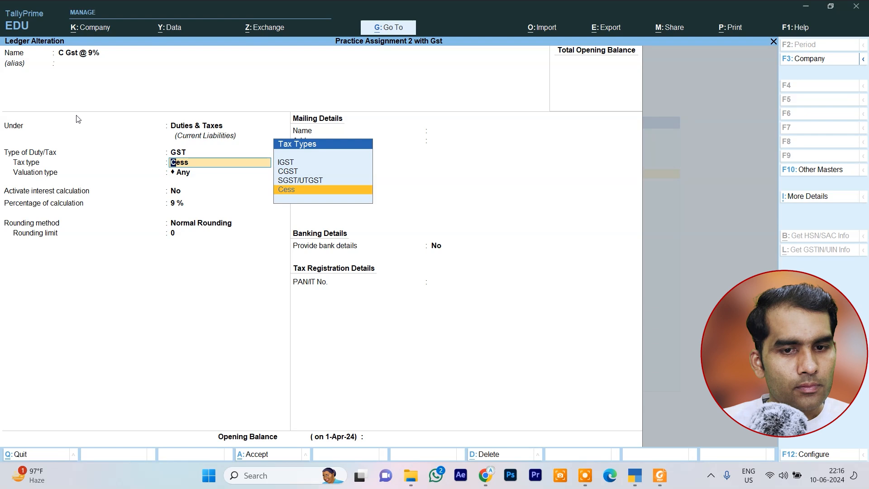
pyautogui.press('Up')
pyautogui.press('Up')
pyautogui.press('Return')
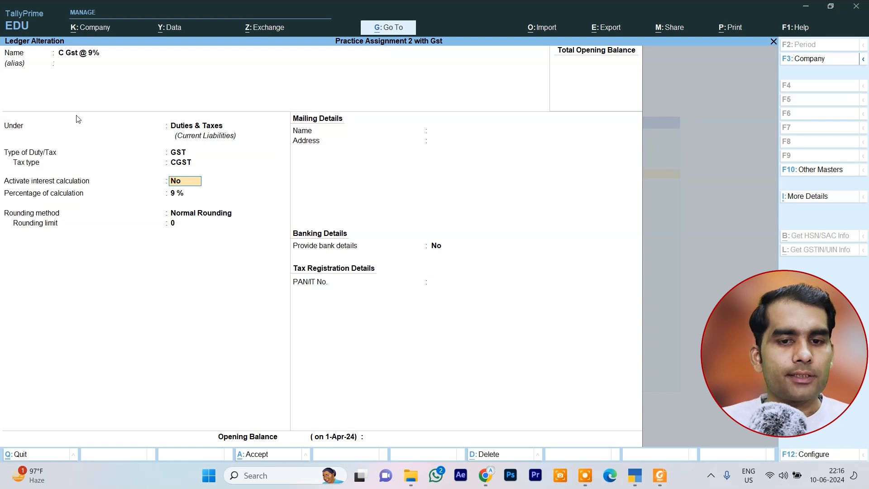
pyautogui.press('ctrl')
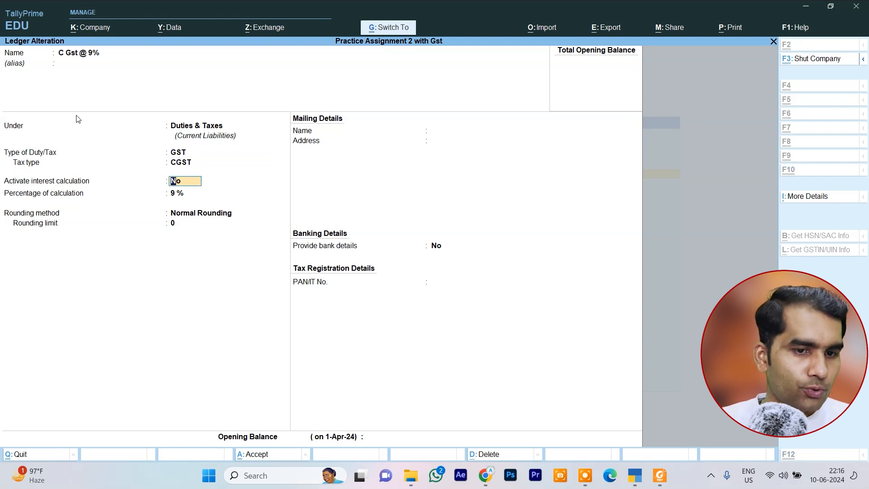
pyautogui.hotkey('ctrl', 'a')
# Return to the Gateway of Tally and open a new purchase voucher
pyautogui.press('Escape')
pyautogui.press('Down')
pyautogui.press('Down')
pyautogui.press('Return')
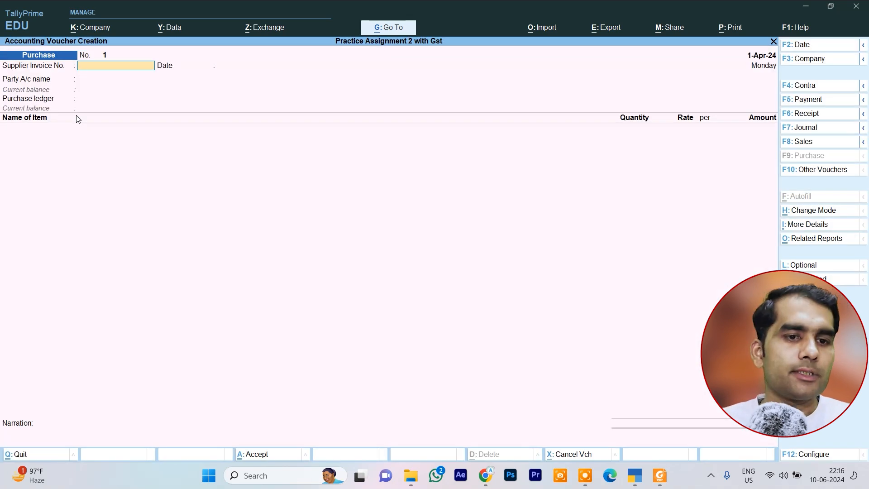
# Enter supplier invoice number 3 in the purchase voucher and keep 1-Apr-24 as its date
pyautogui.press('Return')
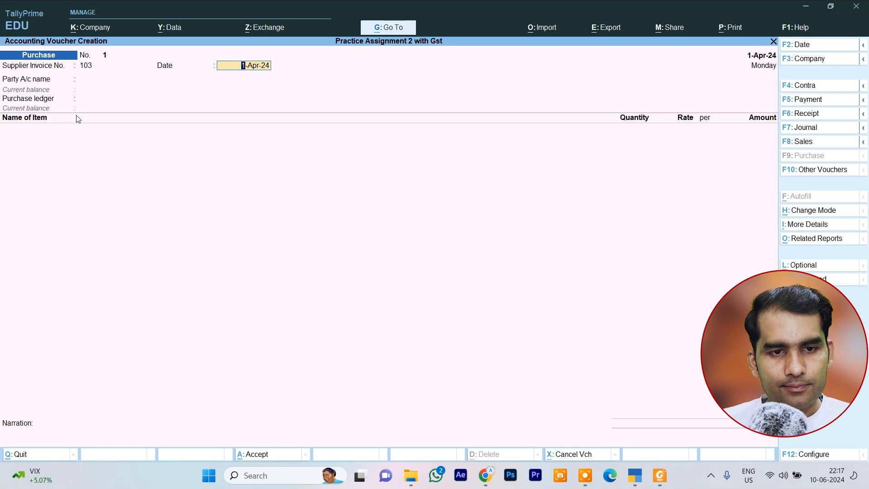
pyautogui.press('BackSpace')
pyautogui.write('3')
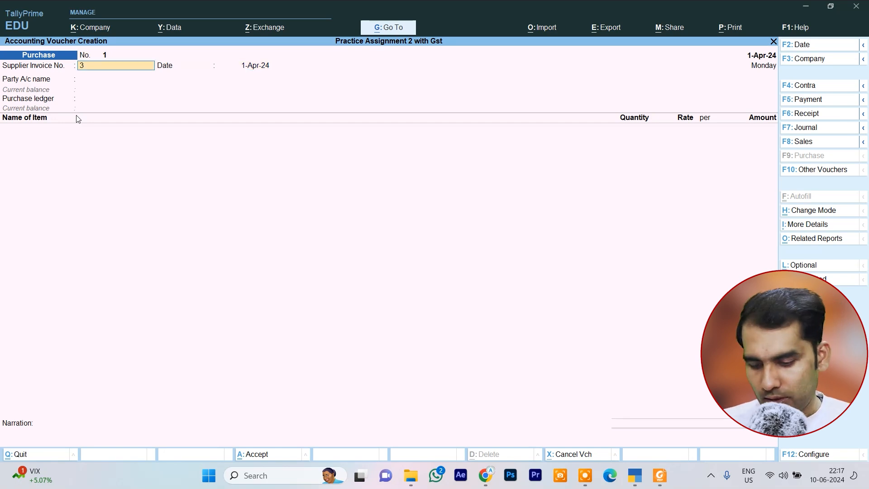
pyautogui.press('Return')
pyautogui.press('Return')
# Choose Raghuveer Cooling Point as the party, accept its receipt and party details, and use Purchase as the purchase ledger
pyautogui.press('Down')
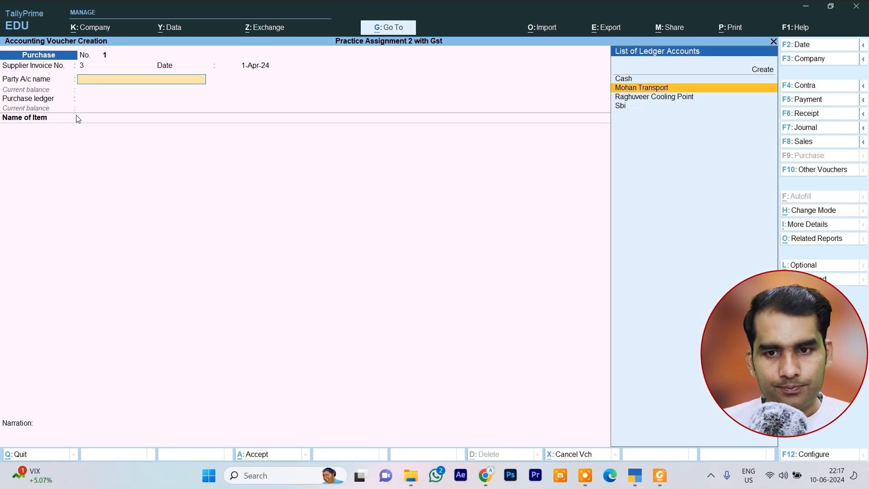
pyautogui.press('Down')
pyautogui.press('Return')
pyautogui.press('Return')
pyautogui.press('Return')
pyautogui.press('Return')
pyautogui.press('Return')
pyautogui.press('Return')
pyautogui.press('Return')
pyautogui.press('Return')
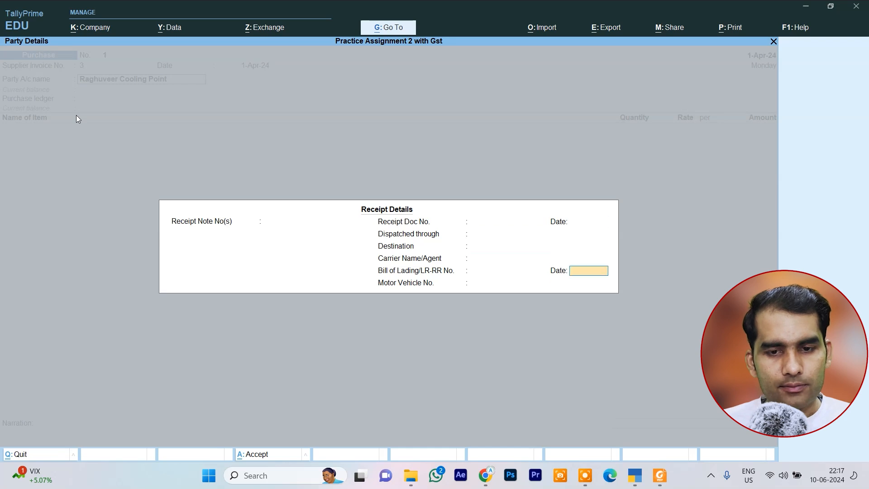
pyautogui.press('Return')
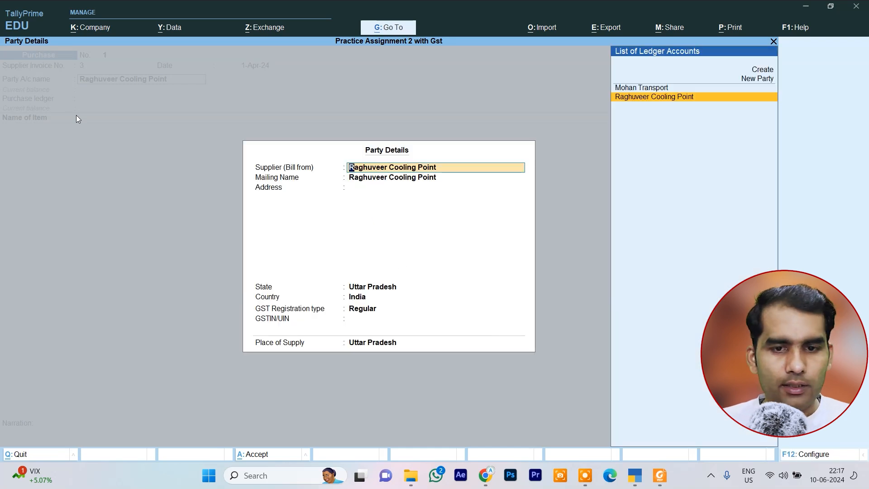
pyautogui.hotkey('ctrl', 'a')
pyautogui.press('Return')
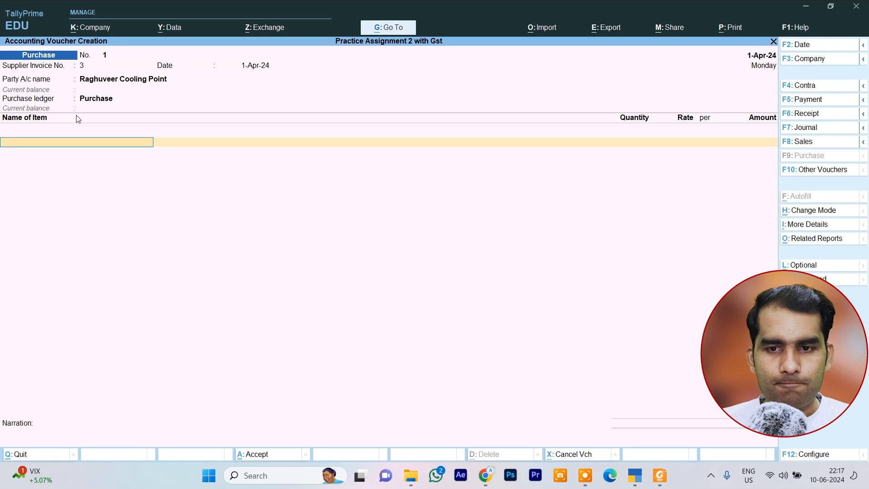
# Add the item Samsung refrigerator 90 ltr with a quantity of 20 pcs at a rate of 8,000
pyautogui.write('S')
pyautogui.press('Down')
pyautogui.press('Down')
pyautogui.press('Down')
pyautogui.press('Return')
pyautogui.write('20')
pyautogui.press('Return')
pyautogui.write('8,000')
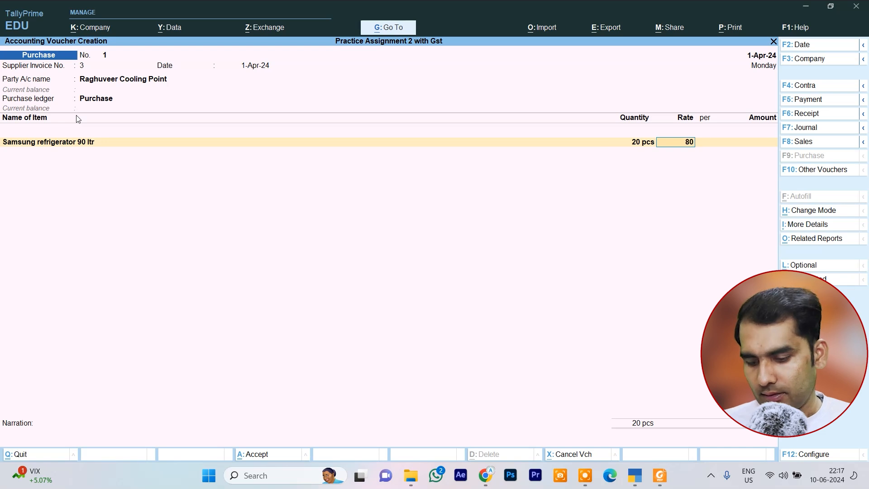
pyautogui.press('Return')
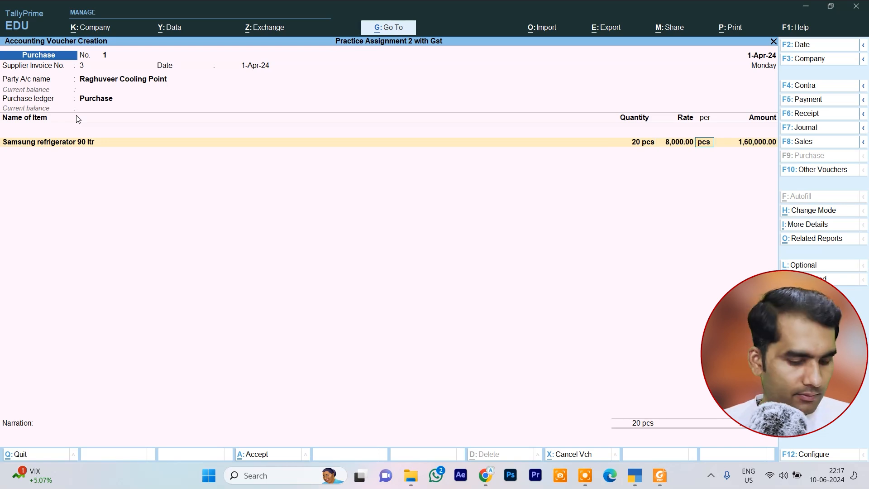
pyautogui.press('Return')
pyautogui.press('Return')
# Add 20 pcs of Samsung refrigerator150 ltr at a rate of 12,000, checking the rate in the practice set PDF
pyautogui.write('S')
pyautogui.press('Down')
pyautogui.press('Down')
pyautogui.press('Down')
pyautogui.press('Up')
pyautogui.press('Up')
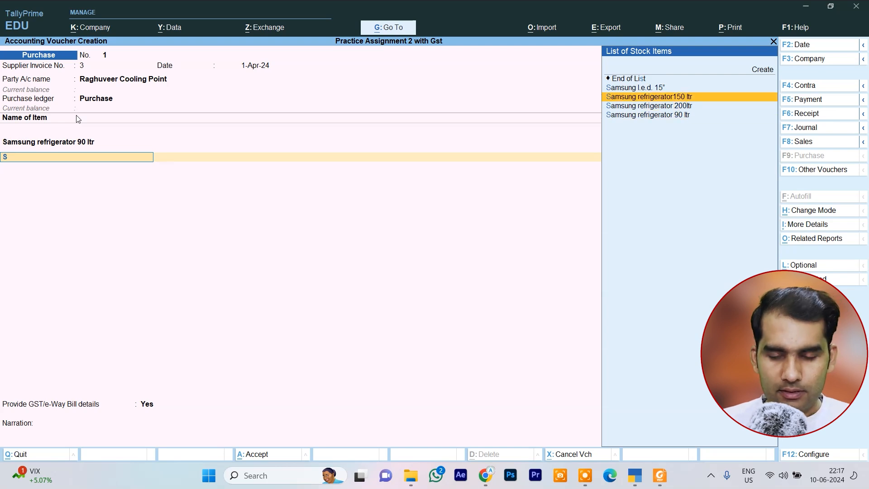
pyautogui.press('Return')
pyautogui.write('20')
pyautogui.press('Return')
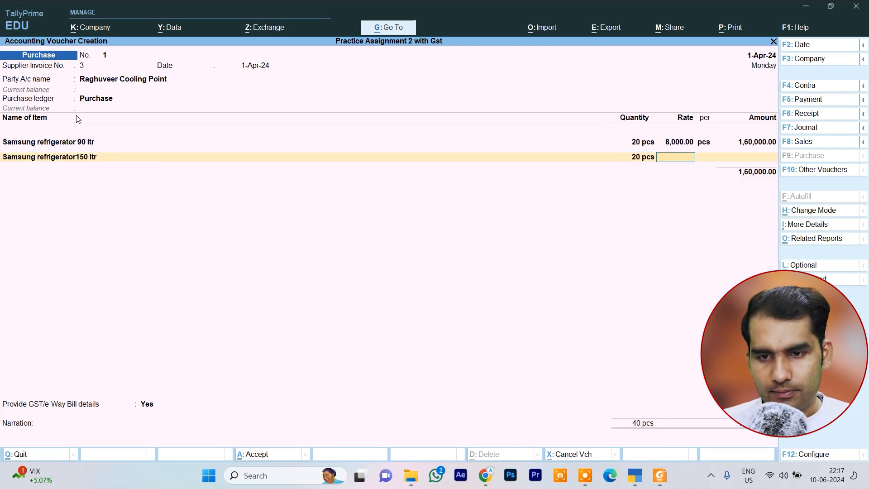
pyautogui.hotkey('alt', 'Tab')
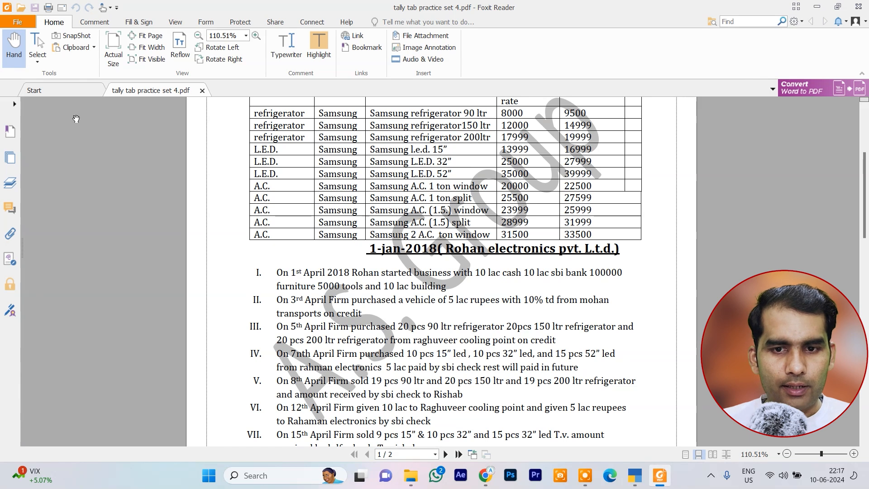
pyautogui.hotkey('alt', 'Tab')
pyautogui.write('12,000')
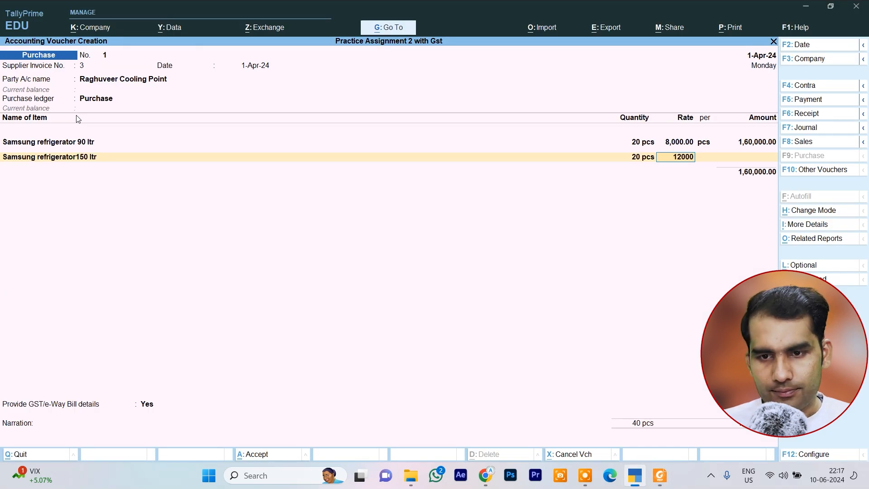
pyautogui.press('Return')
pyautogui.press('Return')
pyautogui.press('Return')
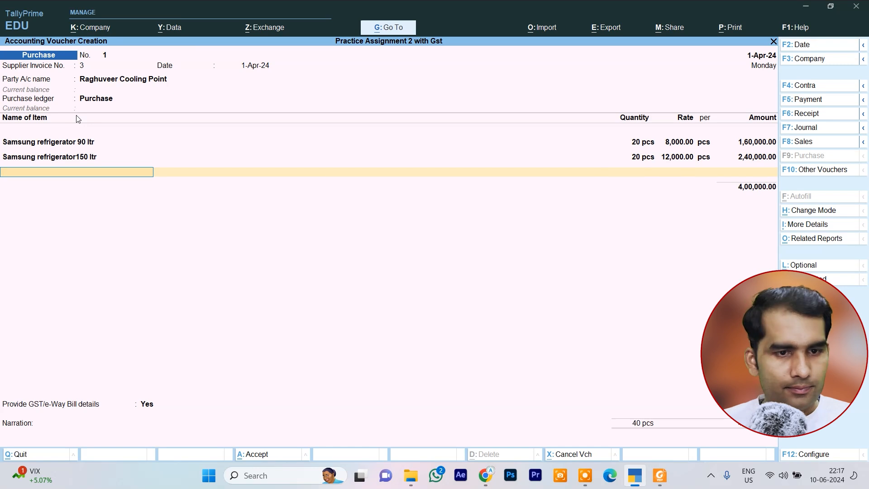
# Add 20 pcs of Samsung refrigerator 200ltr at a rate of 17,999 and end the item list
pyautogui.press('Down')
pyautogui.press('Down')
pyautogui.press('Down')
pyautogui.press('Return')
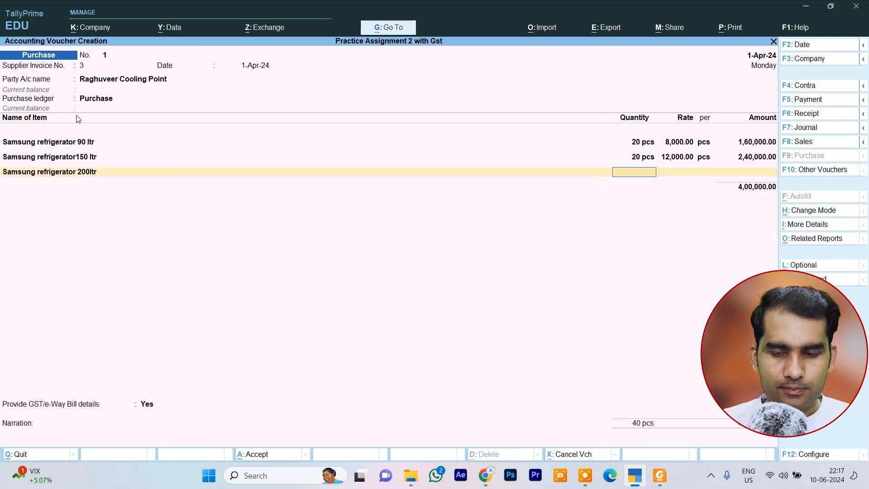
pyautogui.write('20')
pyautogui.press('Return')
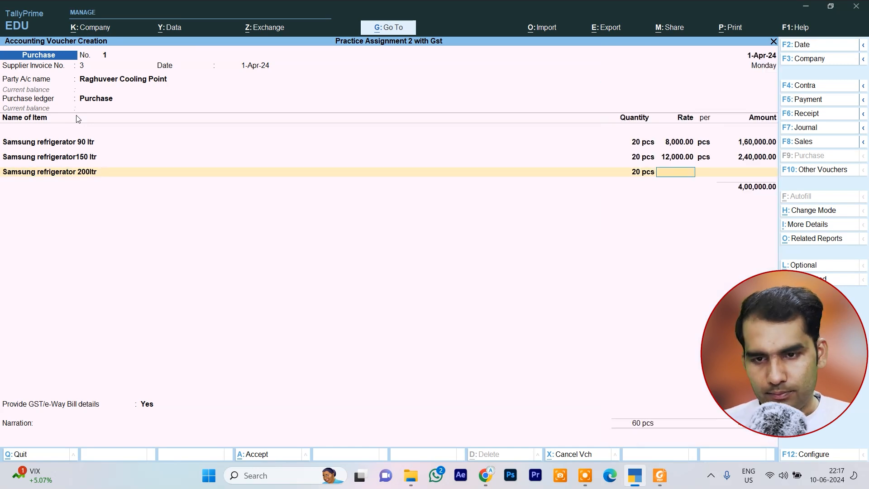
pyautogui.write('17,999')
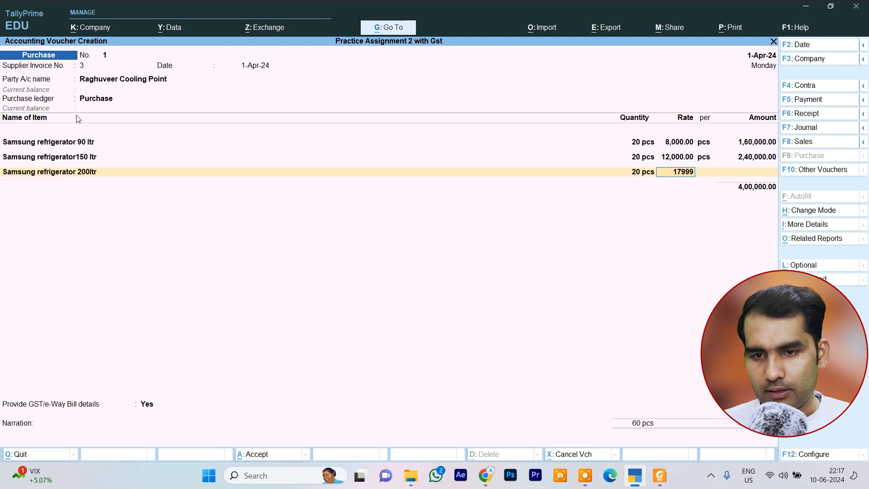
pyautogui.press('Return')
pyautogui.press('Return')
pyautogui.press('Return')
pyautogui.press('Return')
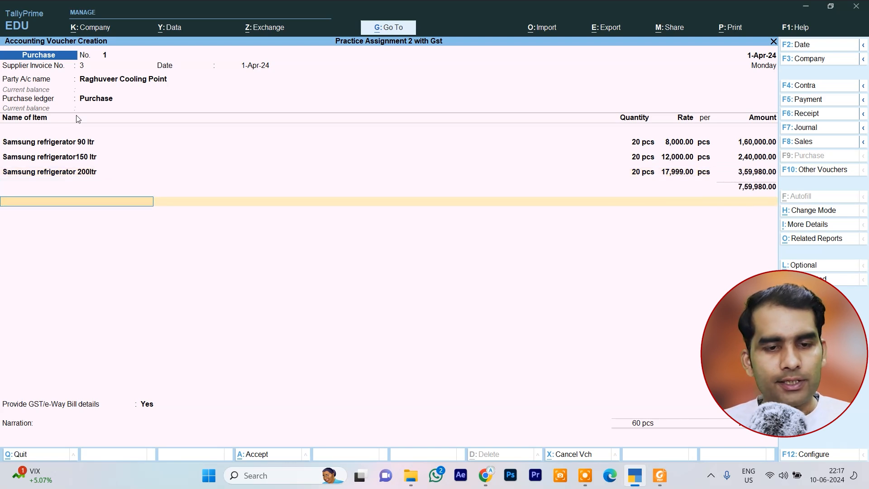
# Add the C Gst @ 9% ledger below the items and accept its calculated amount
pyautogui.write('C')
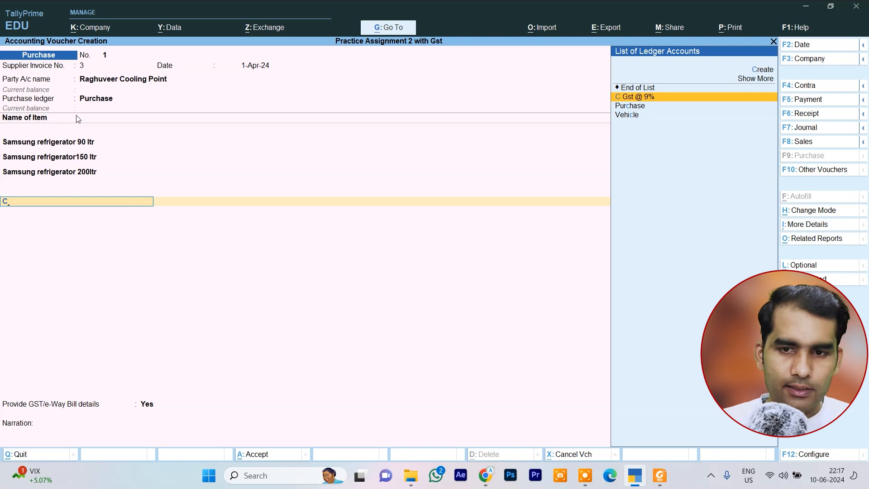
pyautogui.press('Return')
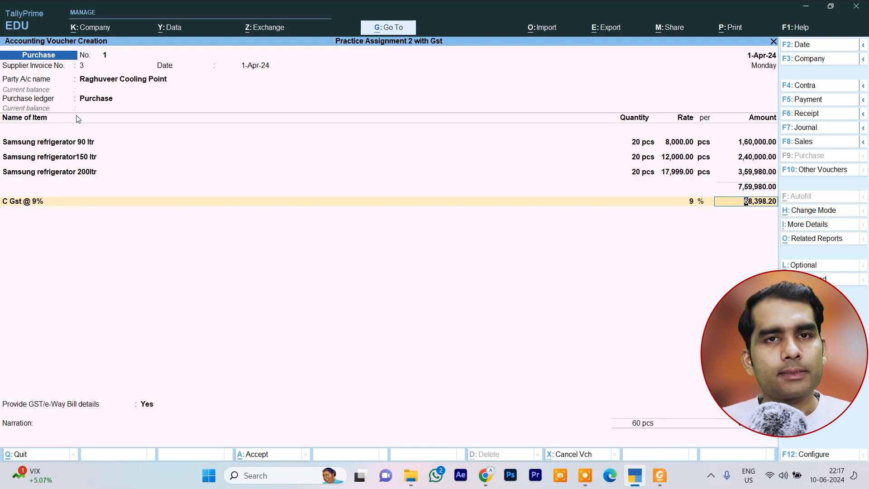
pyautogui.press('Return')
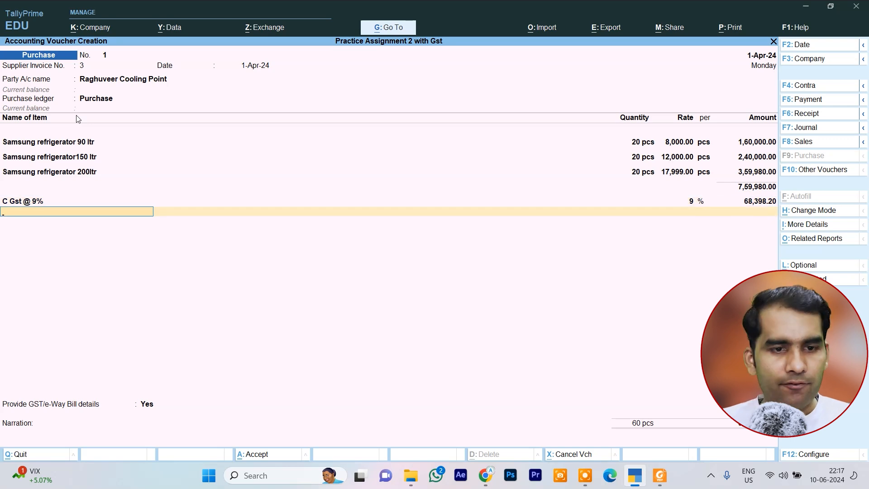
# Create a new ledger from within the voucher and name it S Gst @9%, without an alias
pyautogui.hotkey('alt', 'c')
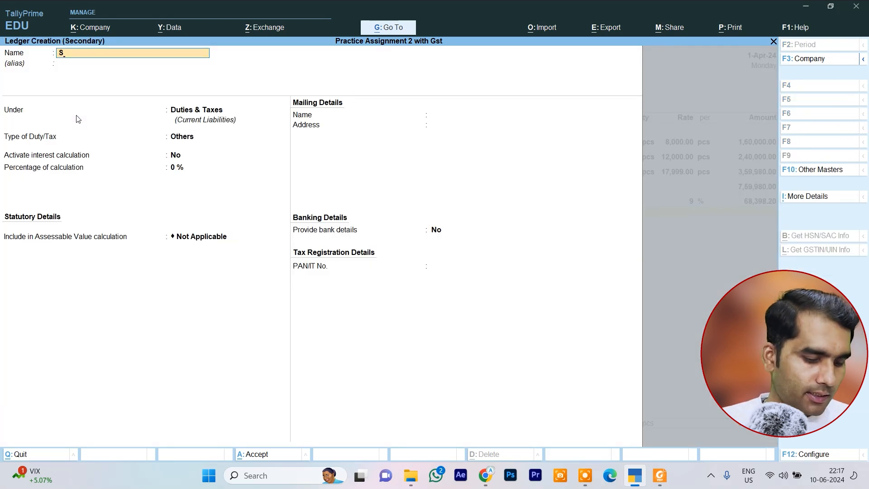
pyautogui.press('Return')
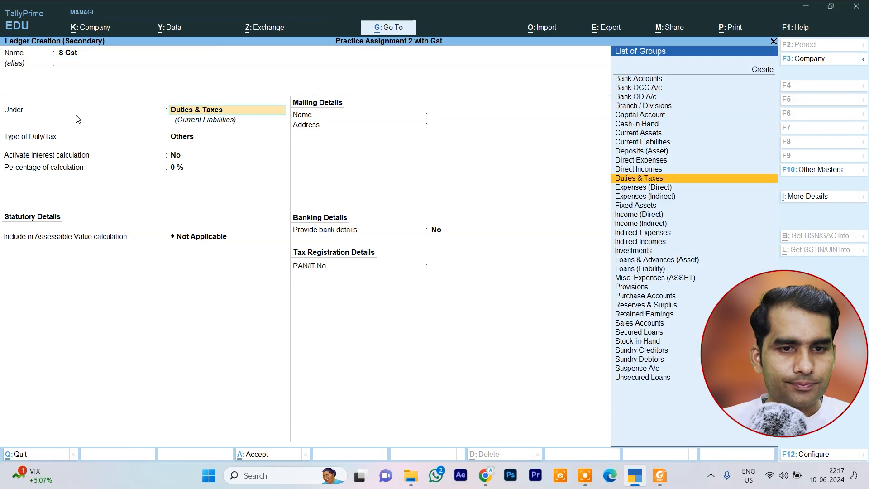
pyautogui.press('BackSpace')
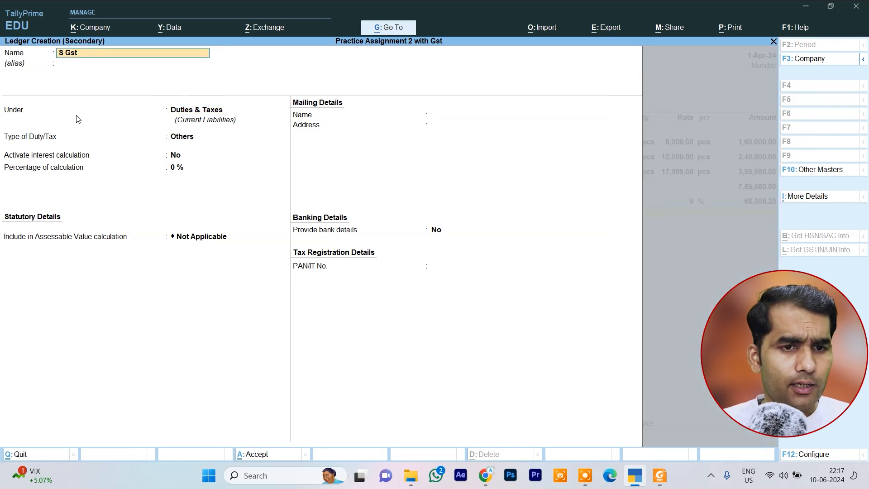
pyautogui.write('@9')
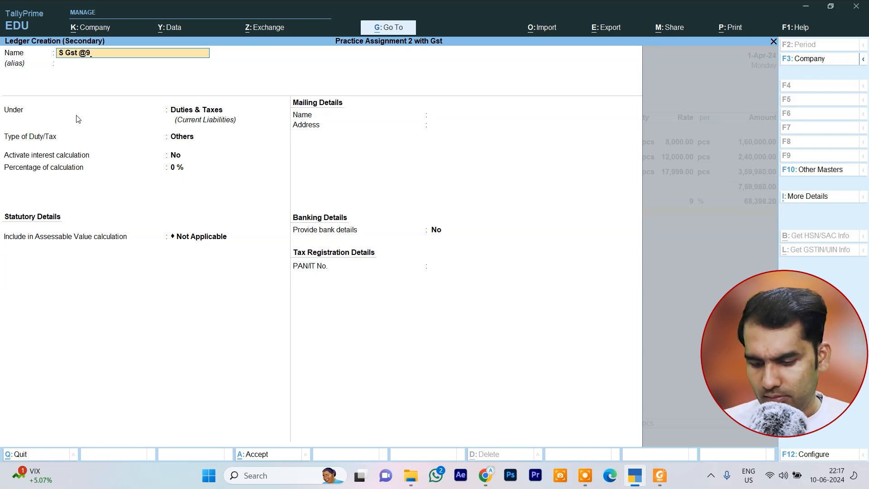
pyautogui.write('%')
pyautogui.press('Return')
pyautogui.press('Return')
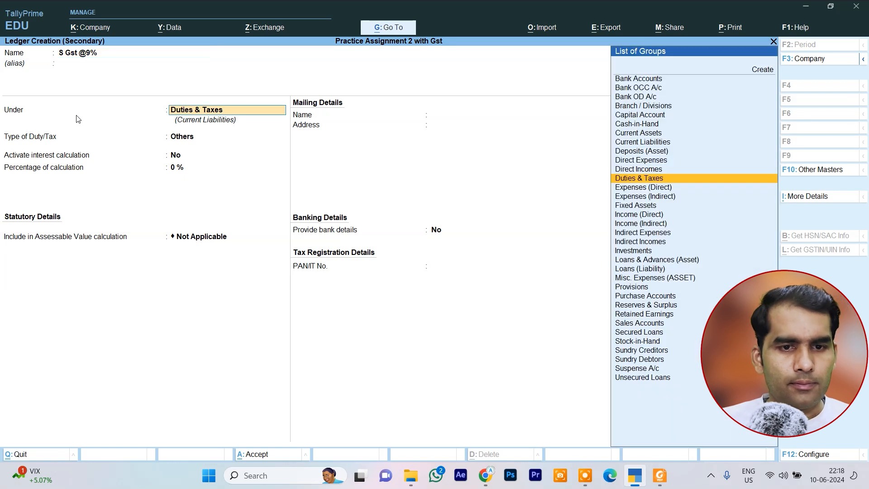
# Keep the new ledger under Duties & Taxes, with GST as the duty type and SGST/UTGST as the tax type
pyautogui.press('Return')
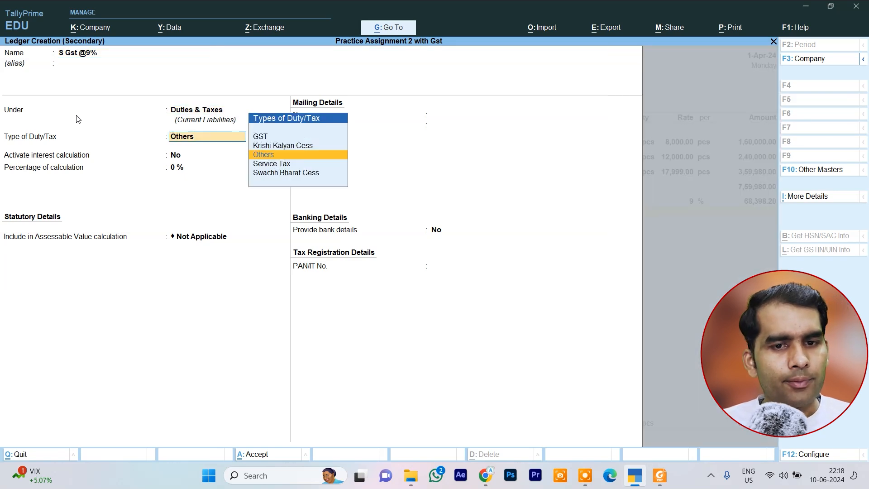
pyautogui.press('Up')
pyautogui.press('Up')
pyautogui.press('Return')
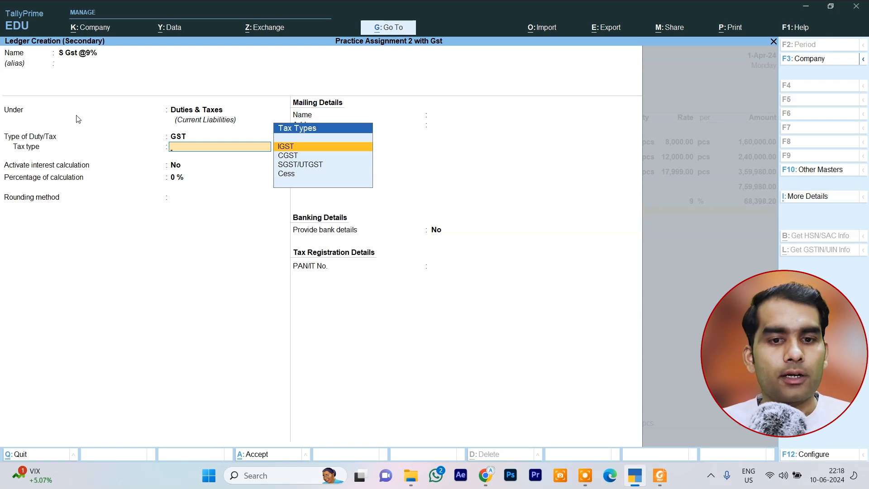
pyautogui.press('Down')
pyautogui.press('Down')
pyautogui.press('Return')
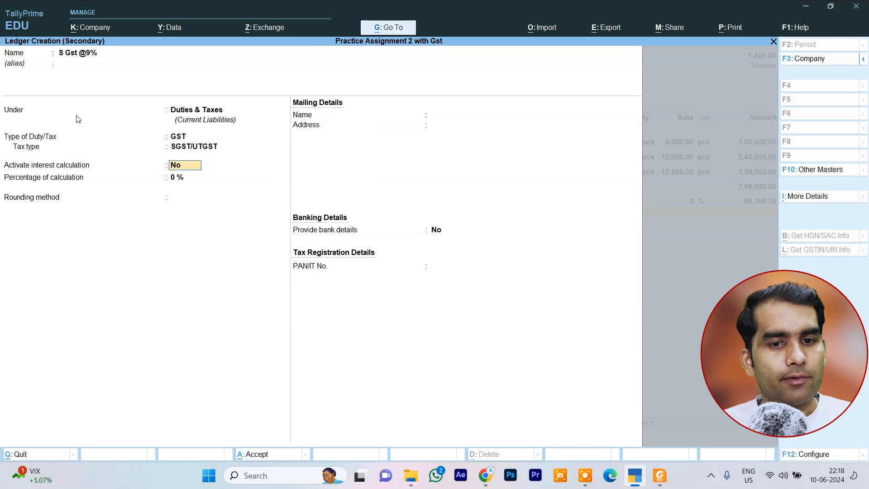
# Set the ledger's percentage of calculation to 9% and its rounding method to Normal Rounding, leaving interest calculation off
pyautogui.press('Return')
pyautogui.write('9')
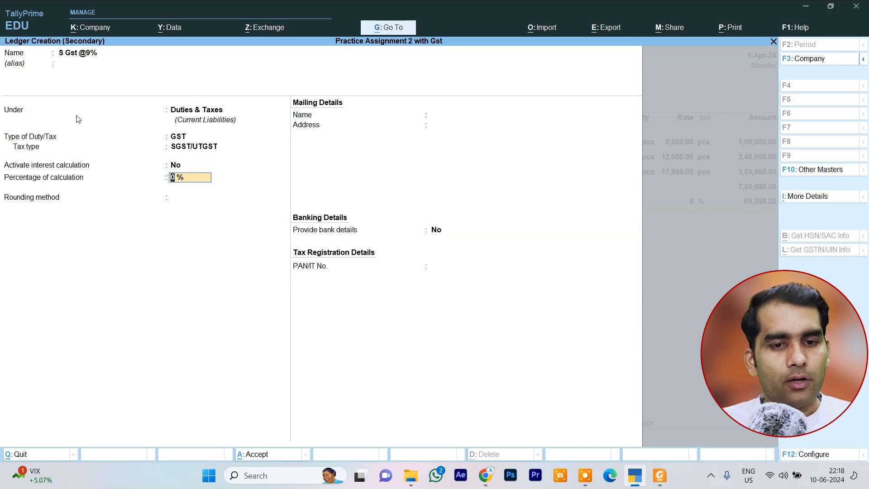
pyautogui.press('Return')
pyautogui.press('Down')
pyautogui.press('Down')
pyautogui.press('Return')
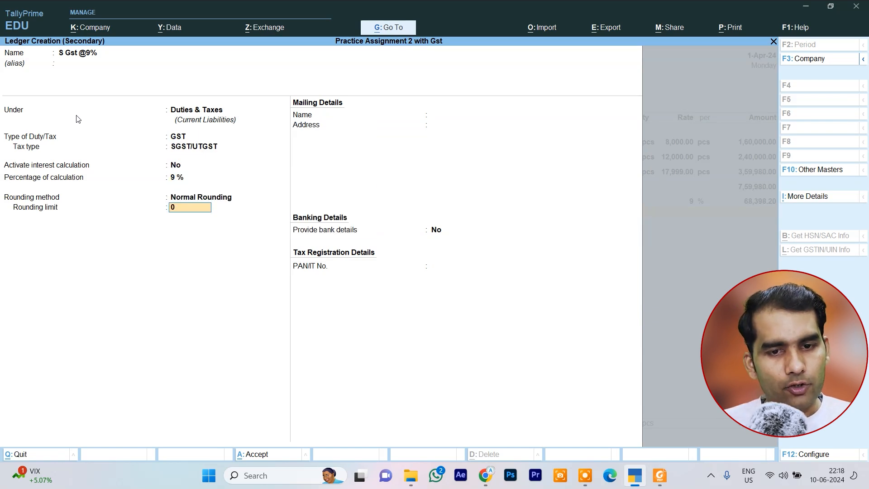
# Save the S Gst @9% ledger and save the refrigerator purchase voucher
pyautogui.hotkey('ctrl', 'a')
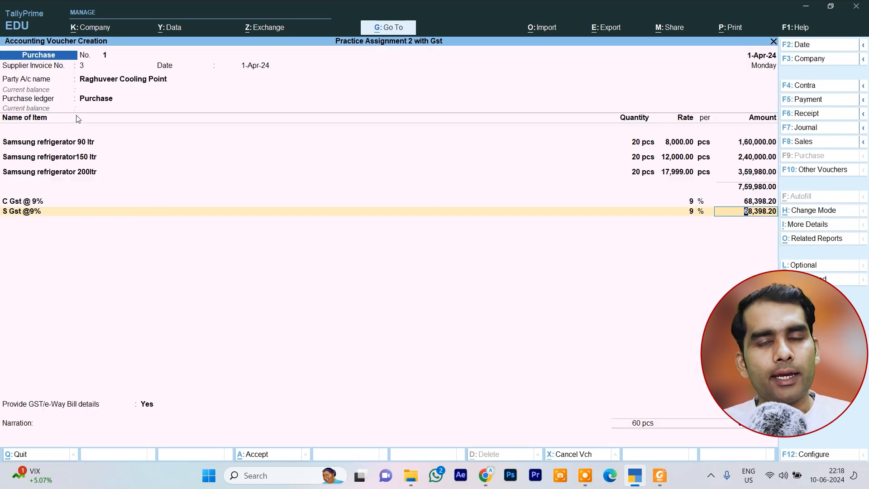
pyautogui.hotkey('ctrl', 'a')
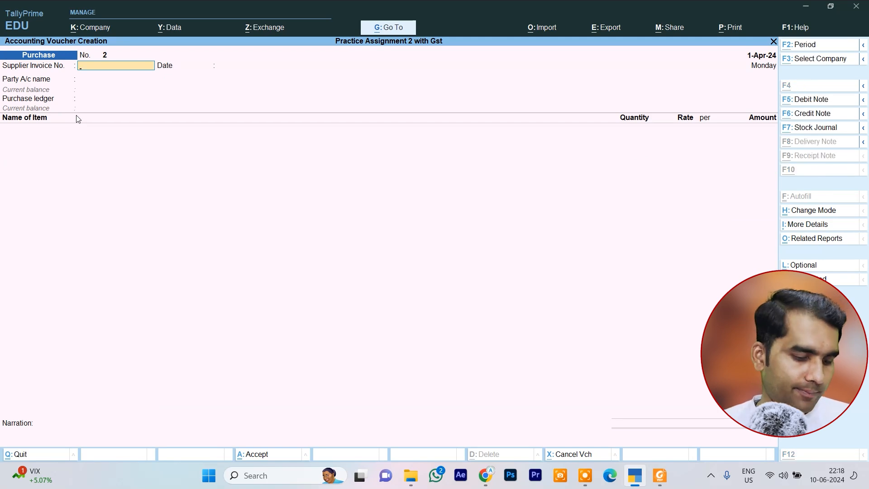
# Switch to the practice set PDF in Foxit Reader, read the 7 April LED purchase transaction, and return to TallyPrime
pyautogui.hotkey('alt', 'Tab')
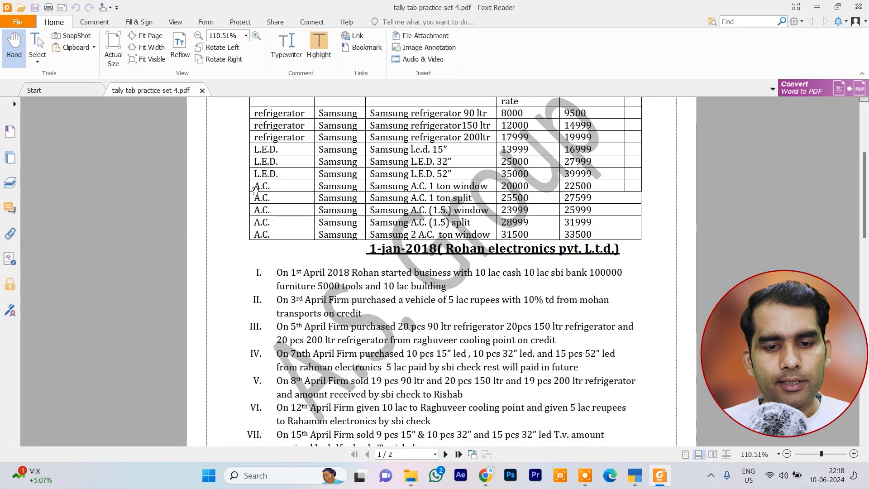
pyautogui.scroll(-1, 302, 322)
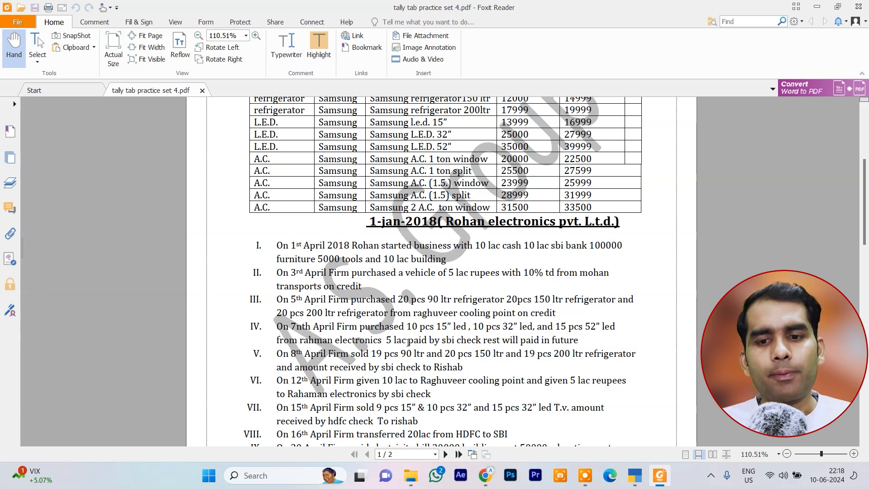
pyautogui.hotkey('alt', 'Tab')
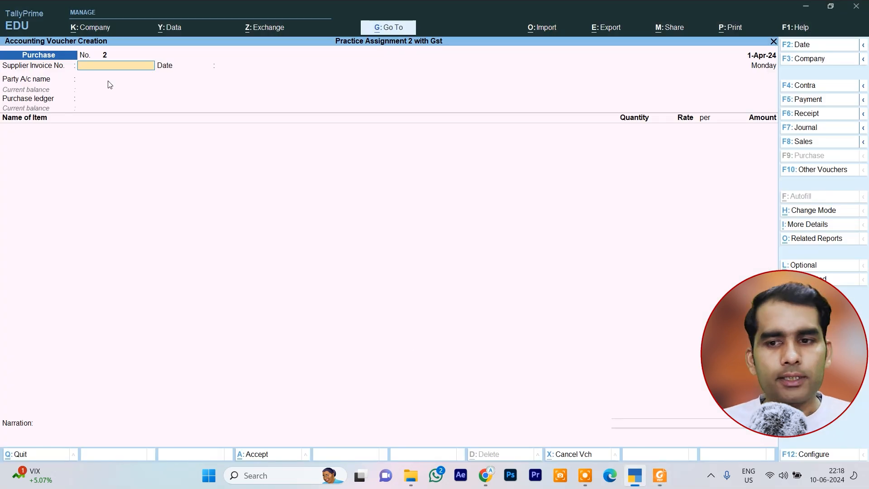
# Enter supplier invoice number 4 dated 1-Apr-24 on the purchase voucher and choose to create a new party ledger
pyautogui.press('Return')
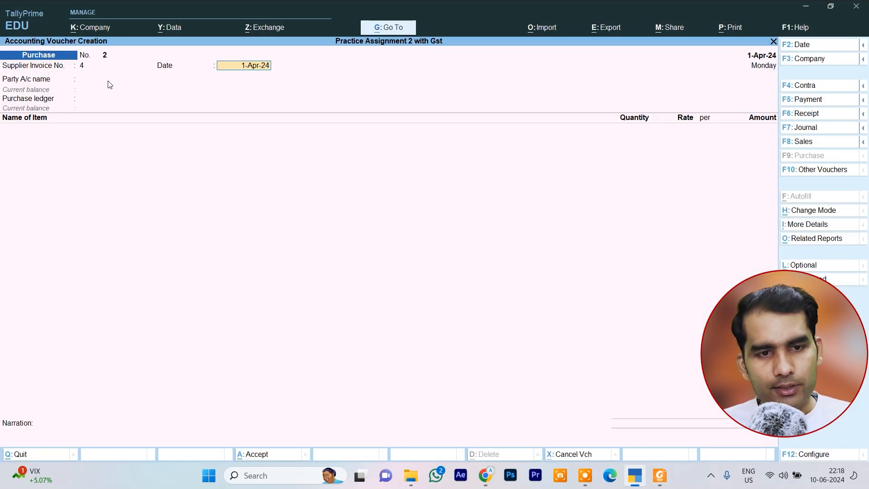
pyautogui.press('Return')
pyautogui.press('Up')
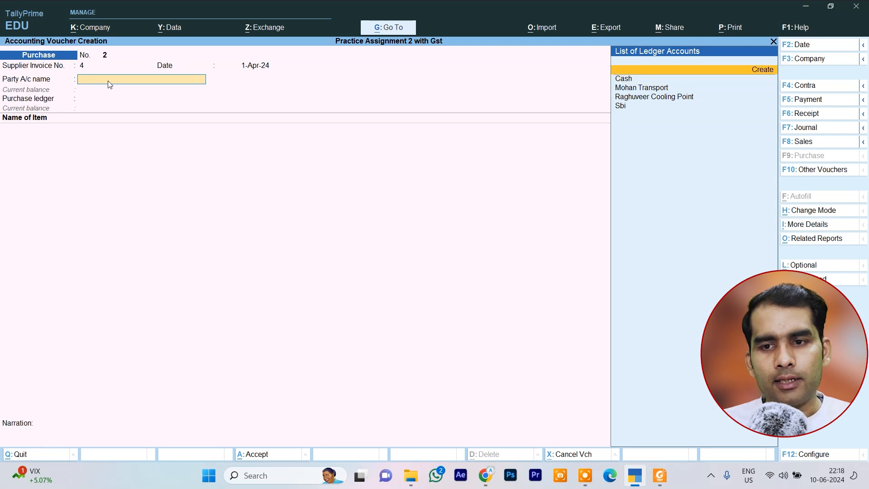
# Name the new party ledger Rahman Electronics, with no alias, and place it under Sundry Creditors
pyautogui.press('Return')
pyautogui.write('Rahman E')
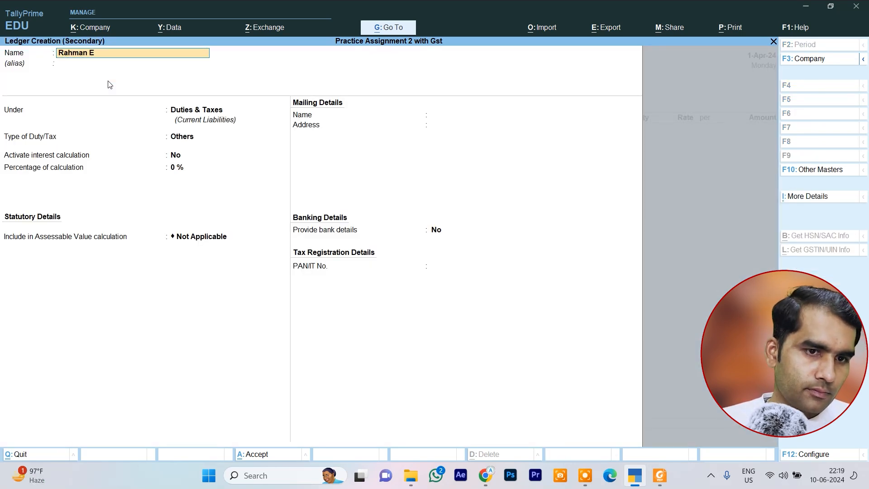
pyautogui.write('lectron')
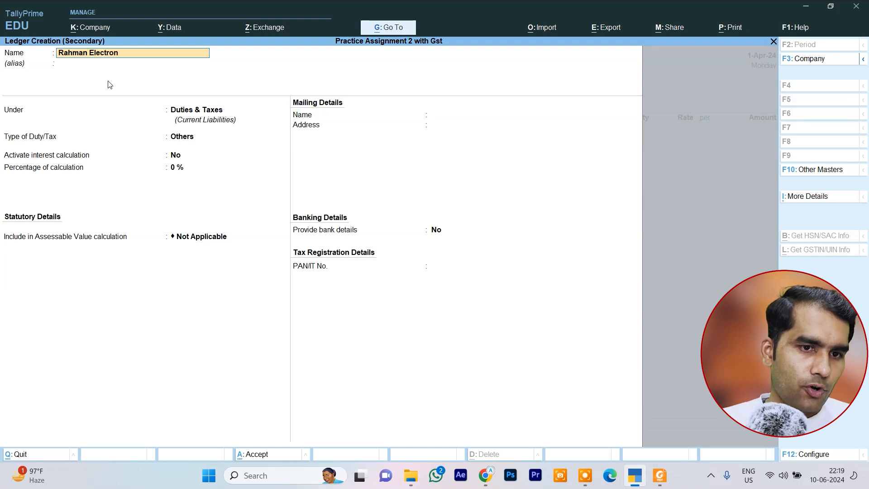
pyautogui.write('i')
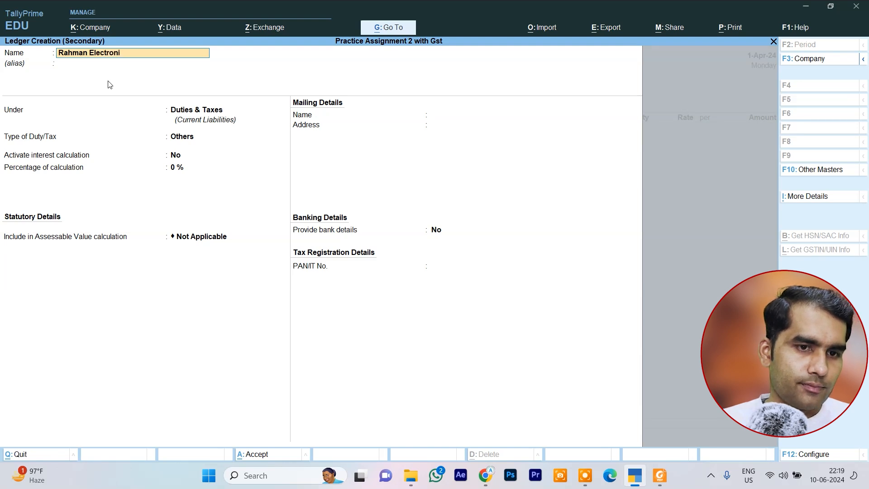
pyautogui.write('cs')
pyautogui.press('Return')
pyautogui.press('Return')
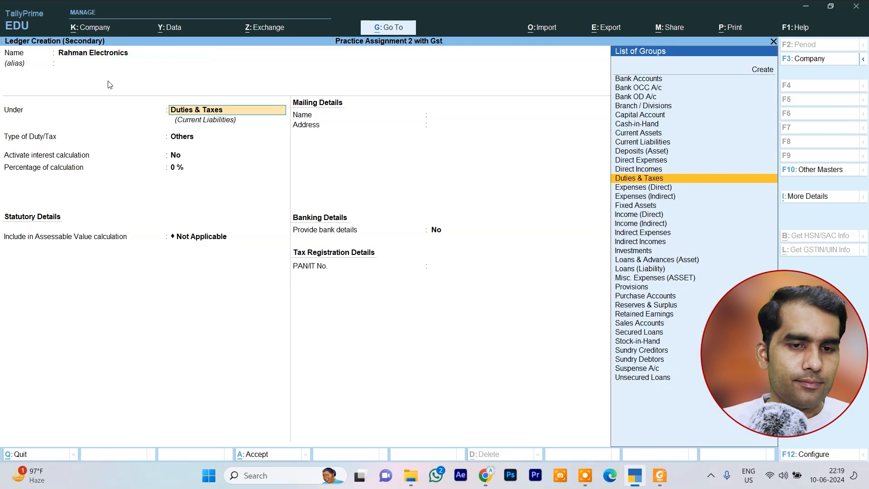
pyautogui.write('Su')
pyautogui.press('Return')
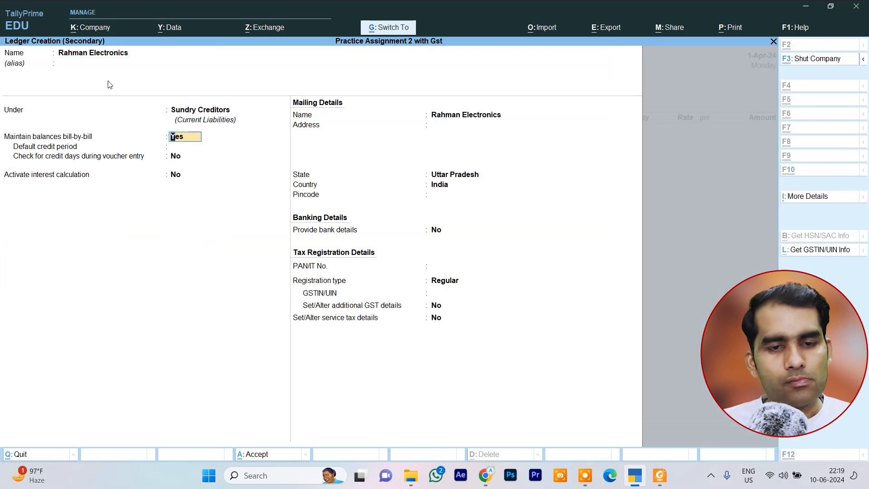
# Save the Rahman Electronics ledger with its default party details and select Purchase as the voucher's purchase ledger
pyautogui.hotkey('ctrl', 'a')
pyautogui.hotkey('ctrl', 'a')
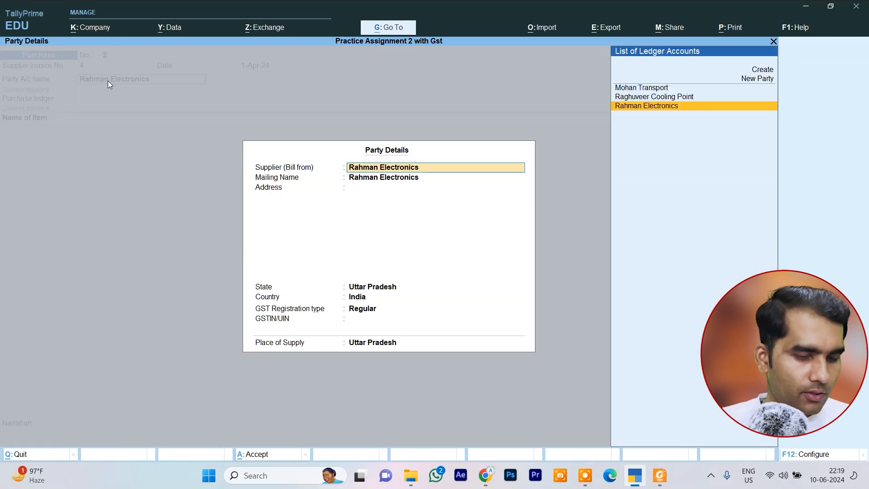
pyautogui.hotkey('ctrl', 'a')
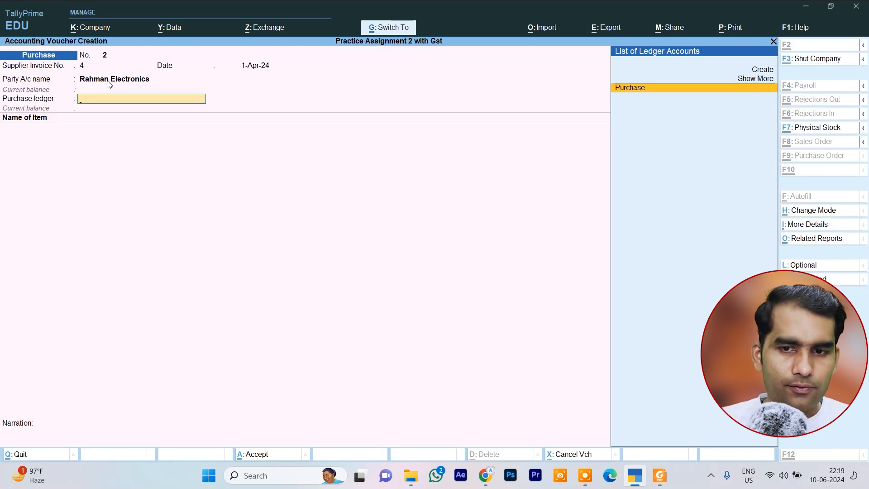
pyautogui.press('Return')
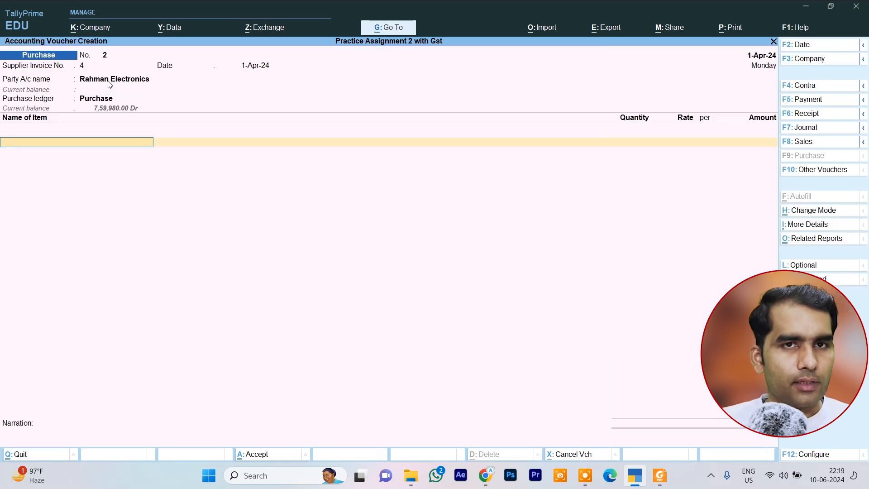
# Add Samsung l.e.d. 15" as the first item with quantity 10 pcs, checking the quantity in the Foxit Reader practice set before returning to TallyPrime
pyautogui.write('L')
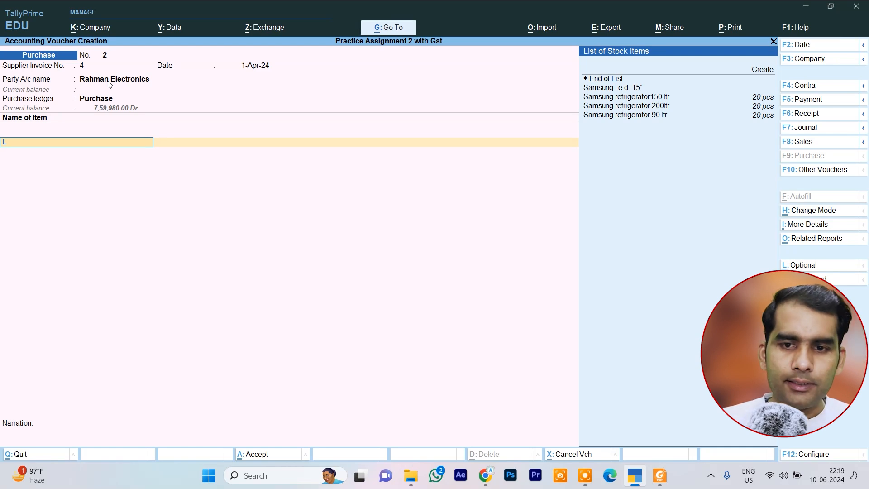
pyautogui.press('Up')
pyautogui.press('Up')
pyautogui.press('Up')
pyautogui.press('Up')
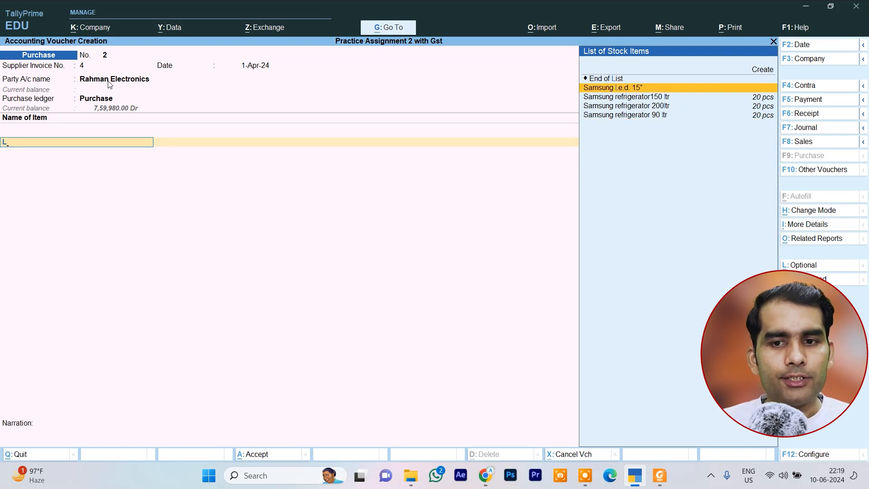
pyautogui.press('Return')
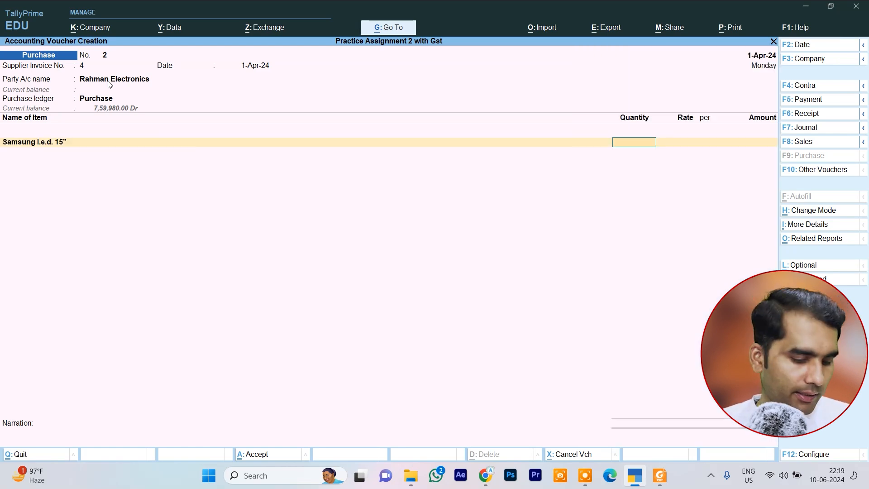
pyautogui.hotkey('alt', 'Tab')
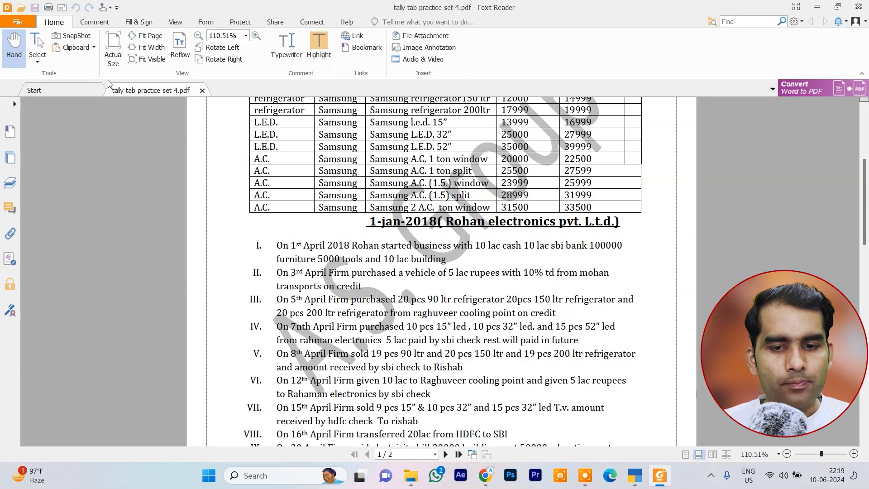
pyautogui.hotkey('alt', 'Tab')
pyautogui.write('10')
pyautogui.press('Return')
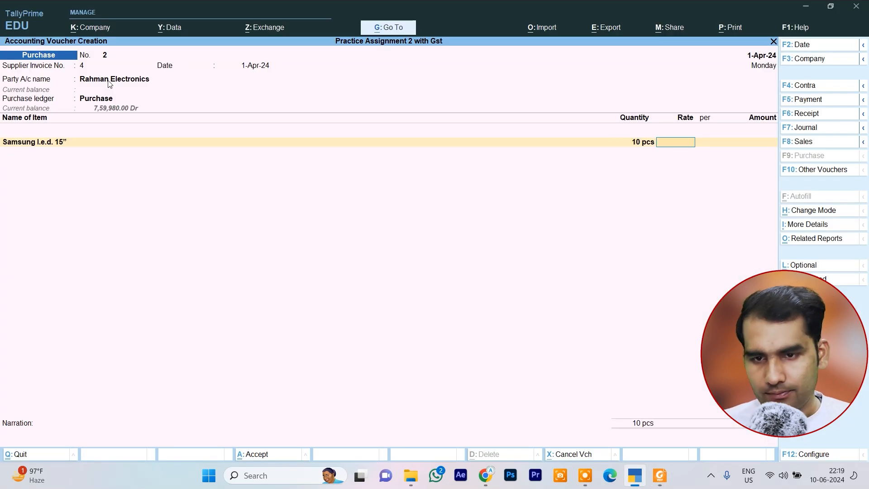
# Look up the 15" LED's purchase price in the Foxit Reader PDF, return to TallyPrime, and set its rate to 13,999 per pcs
pyautogui.hotkey('alt', 'Tab')
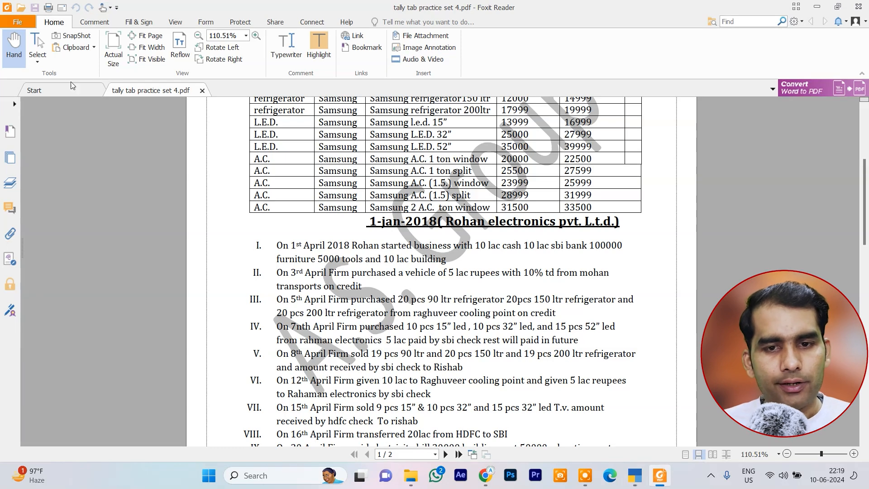
pyautogui.hotkey('alt', 'Tab')
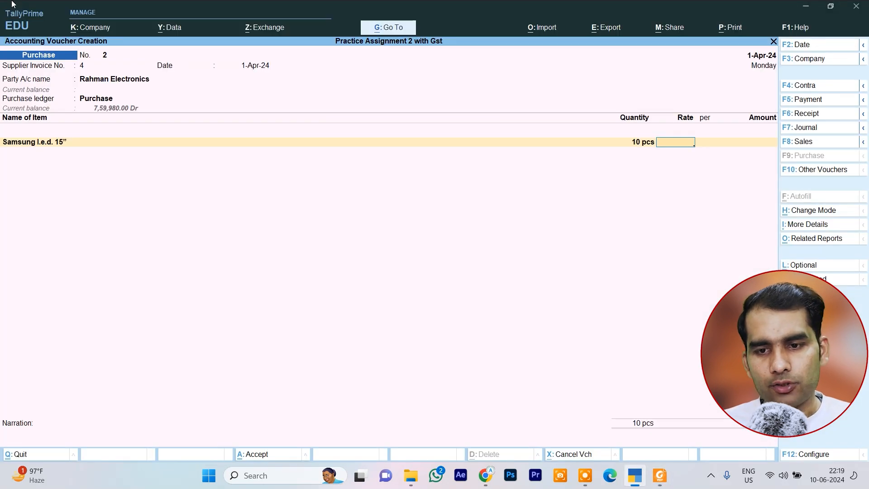
pyautogui.write('13,999')
pyautogui.press('Return')
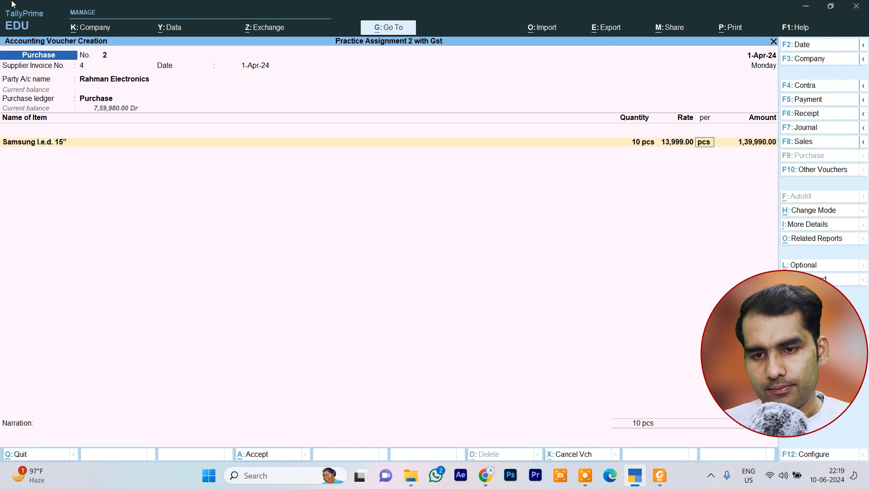
pyautogui.press('Return')
pyautogui.press('Return')
# Start creating a new stock item for the second voucher line and name it Led 32 "
pyautogui.write('S')
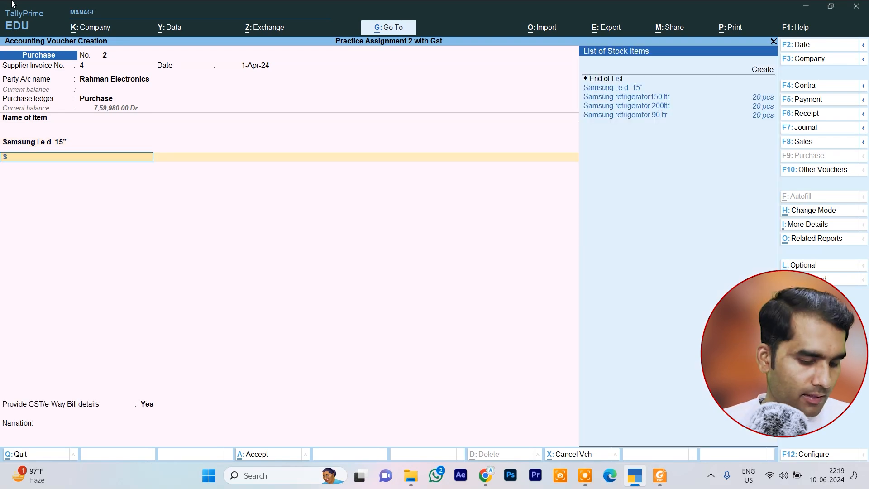
pyautogui.press('Up')
pyautogui.press('Up')
pyautogui.press('Up')
pyautogui.press('Up')
pyautogui.press('Up')
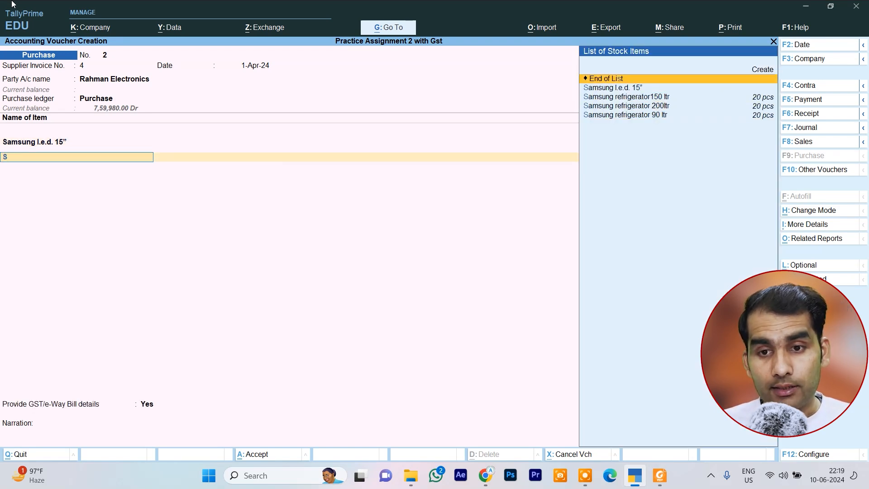
pyautogui.press('Return')
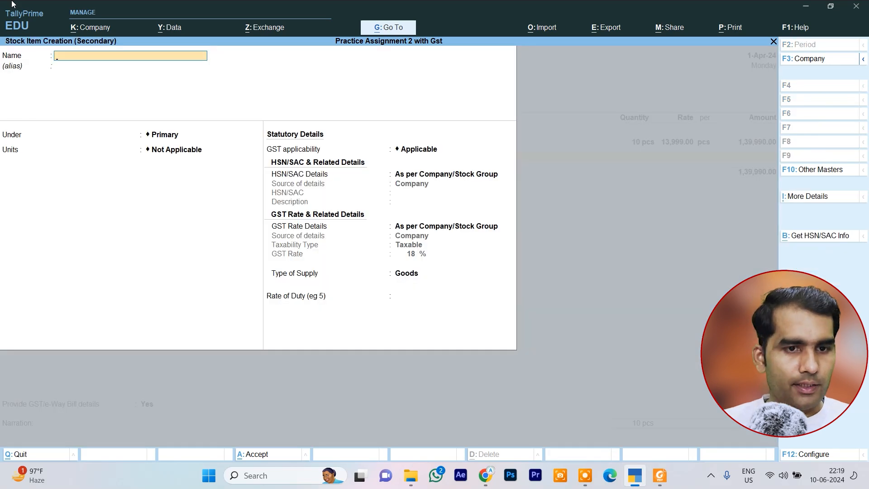
pyautogui.write('Le')
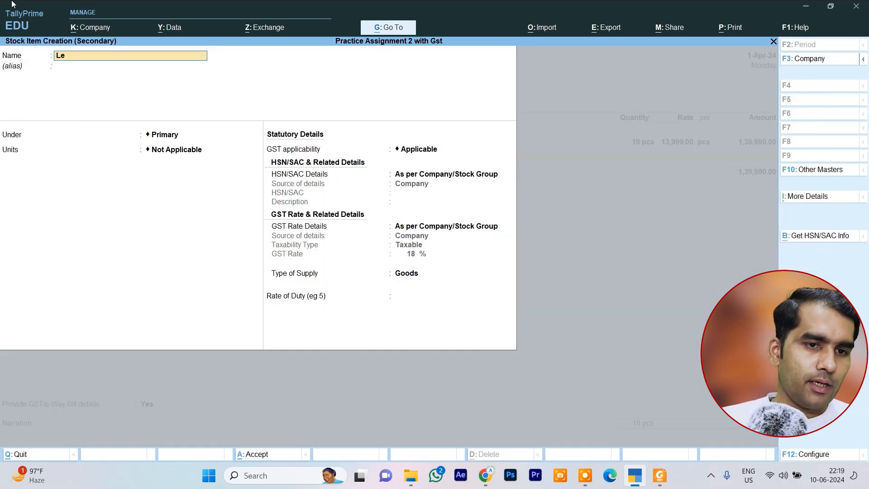
pyautogui.write('d 32')
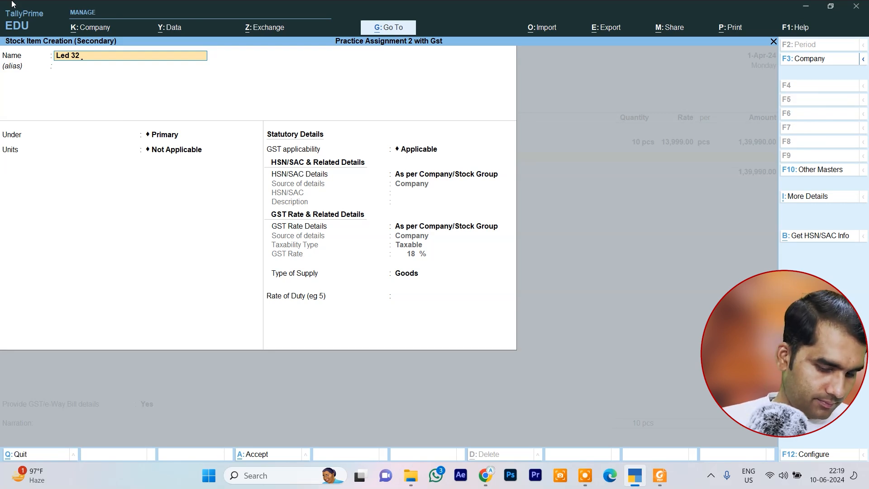
pyautogui.write(' "')
pyautogui.press('Return')
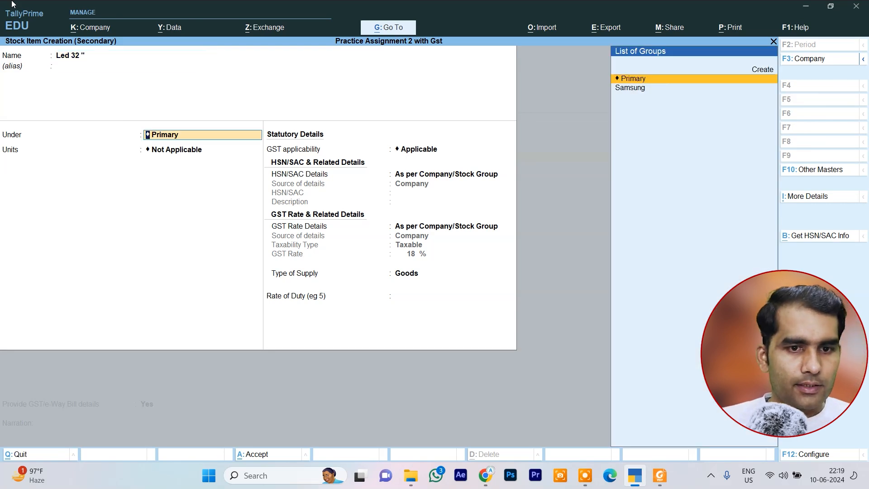
# Put the Led 32 " item under the Samsung group with pcs as its unit, and save it
pyautogui.press('Down')
pyautogui.press('Return')
pyautogui.press('Return')
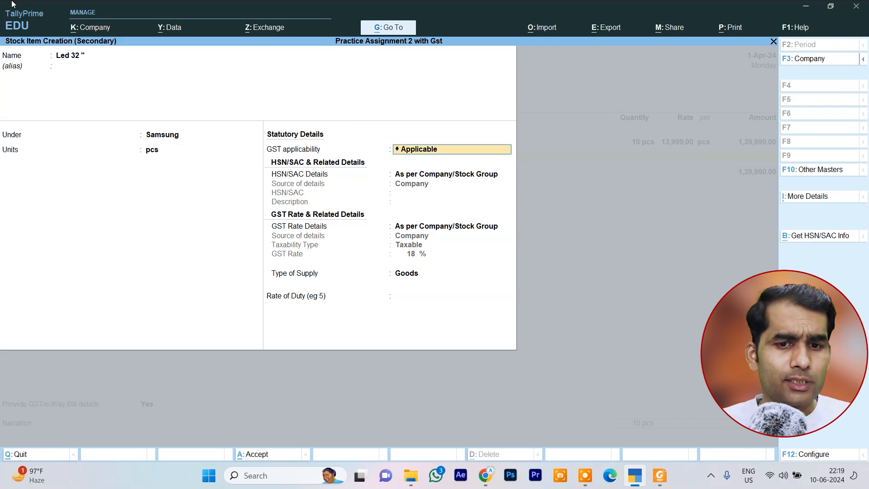
pyautogui.hotkey('ctrl', 'a')
# Enter 10 pcs at a rate of 25,000 for Led 32 ", checking the price in the Foxit Reader PDF and returning to TallyPrime
pyautogui.write('10')
pyautogui.press('Return')
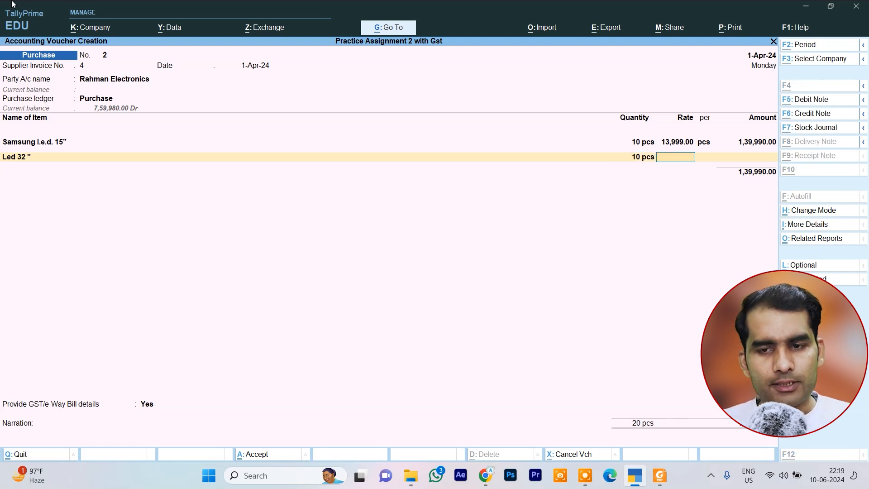
pyautogui.hotkey('alt', 'Tab')
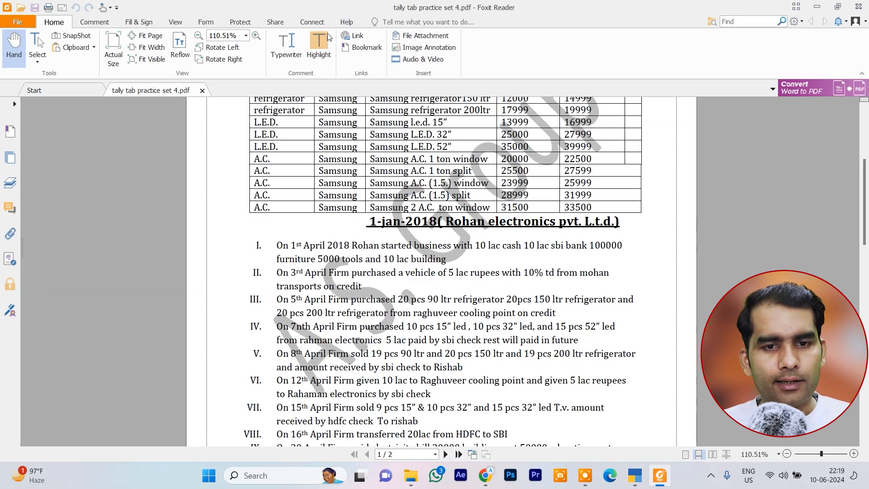
pyautogui.hotkey('alt', 'Tab')
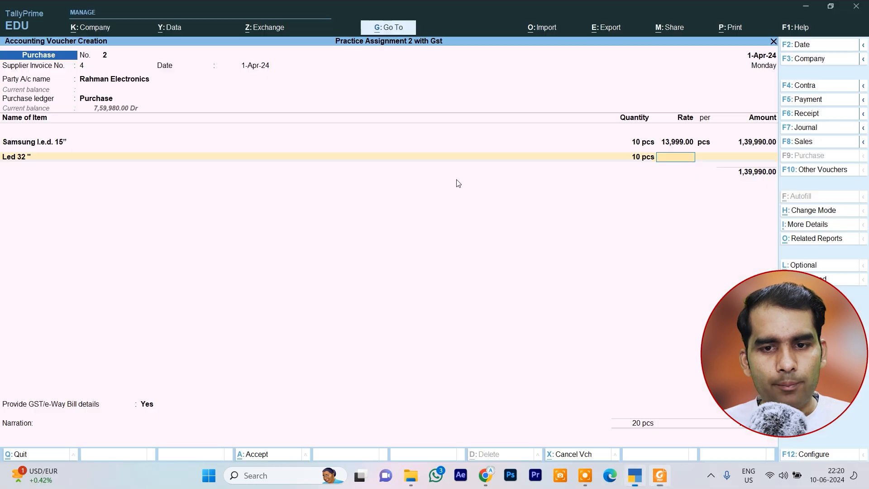
pyautogui.write('25,000')
pyautogui.press('Return')
pyautogui.press('Return')
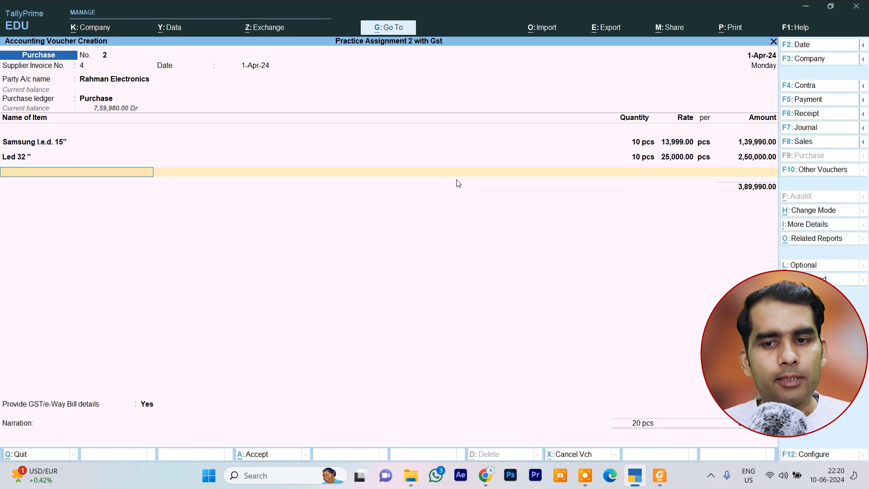
# Create the stock item Samsung Led 52 " under the Samsung group with pcs as its unit, for the third voucher line
pyautogui.press('ctrl')
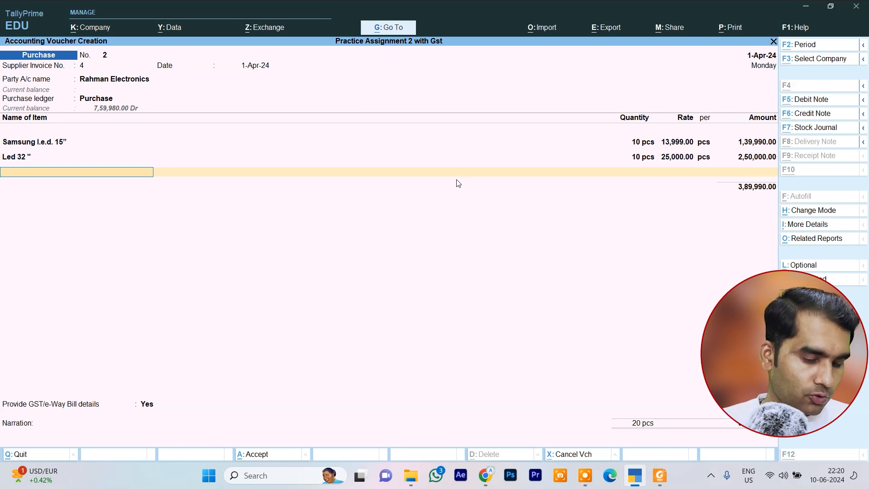
pyautogui.hotkey('alt', 'c')
pyautogui.write('Samsung Led 52')
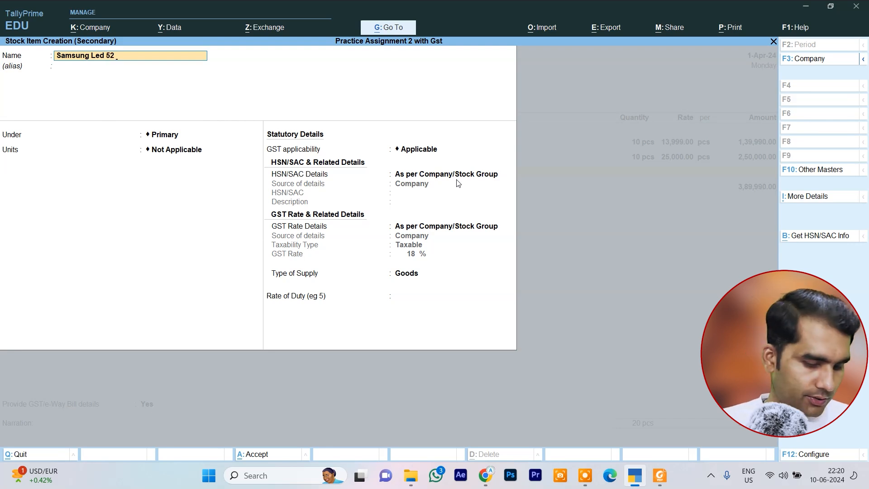
pyautogui.write('"')
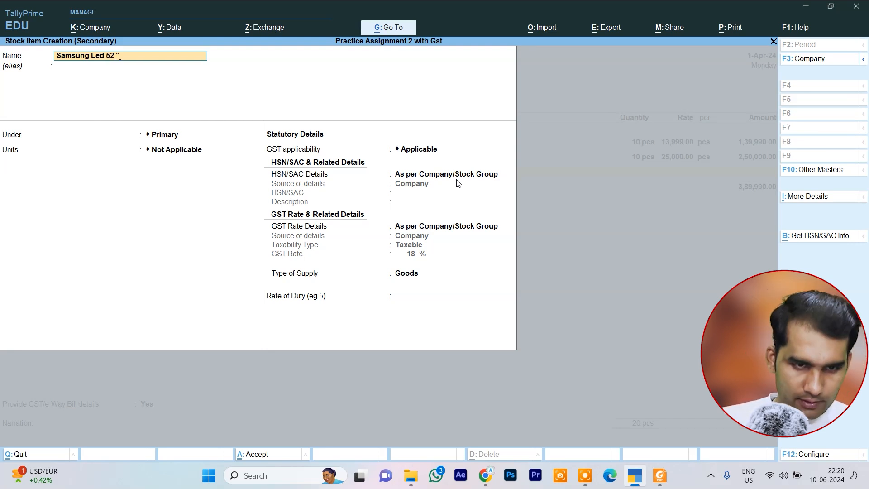
pyautogui.press('Return')
pyautogui.press('Down')
pyautogui.press('Return')
pyautogui.press('Down')
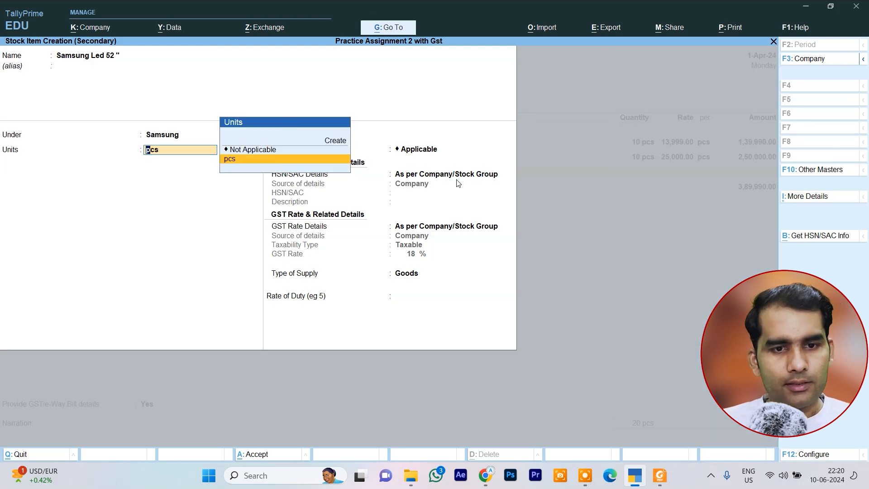
pyautogui.press('Return')
pyautogui.hotkey('ctrl', 'a')
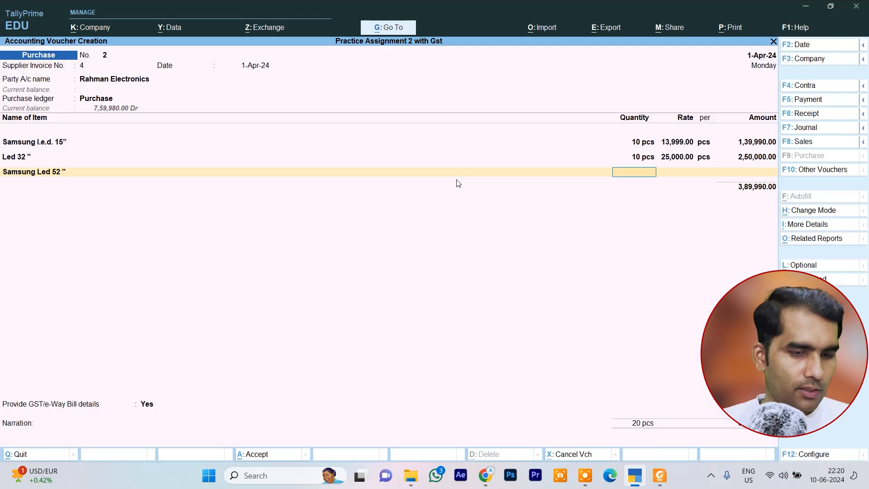
# Enter 10 pcs at a rate of 35,000 for Samsung Led 52 ", checking the price in the Foxit Reader PDF and returning to TallyPrime
pyautogui.write('10')
pyautogui.press('Return')
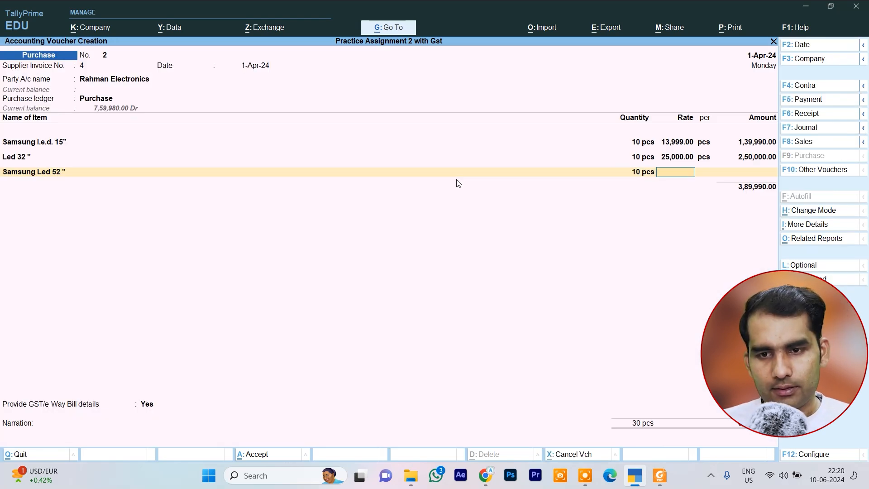
pyautogui.hotkey('alt', 'Tab')
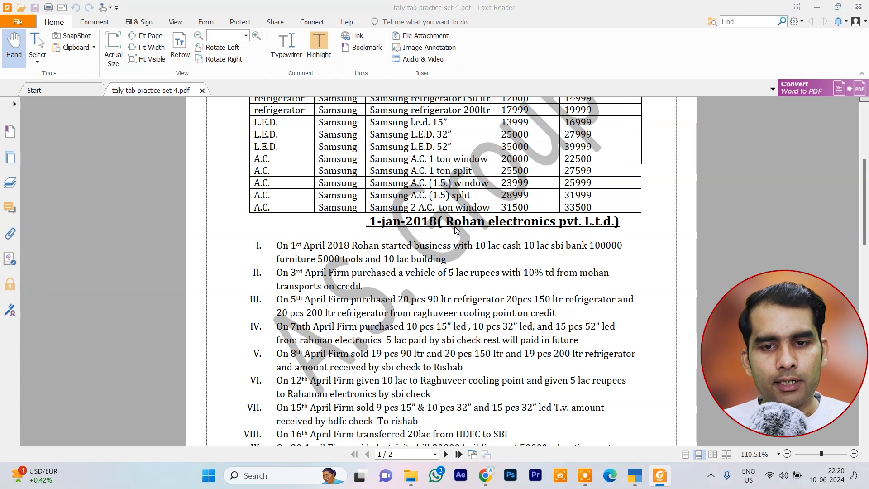
pyautogui.hotkey('alt', 'Tab')
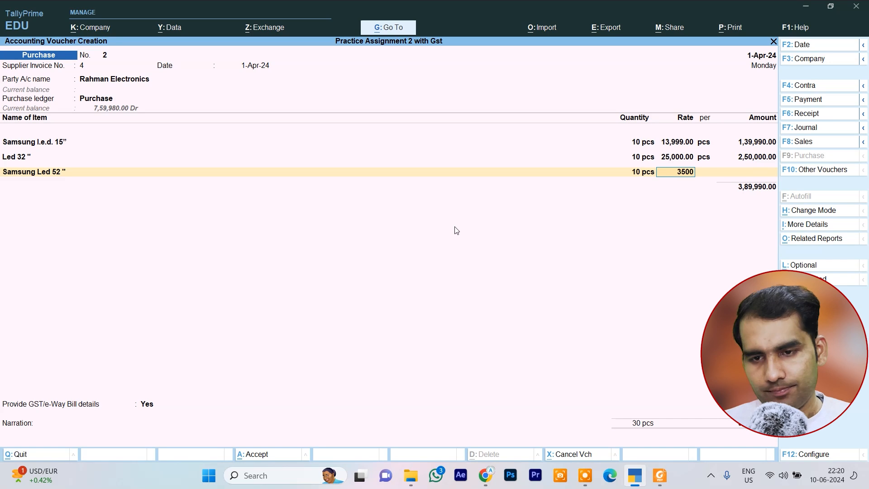
pyautogui.write('3500')
pyautogui.press('Return')
pyautogui.press('BackSpace')
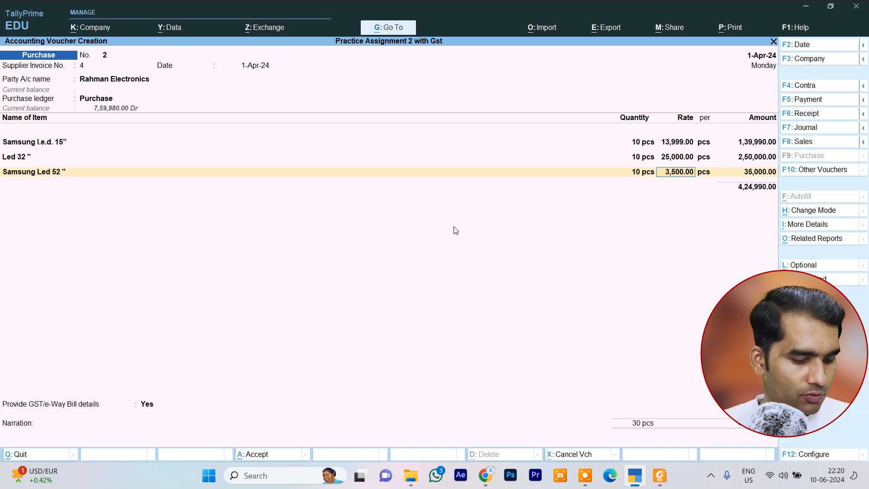
pyautogui.write('35,00')
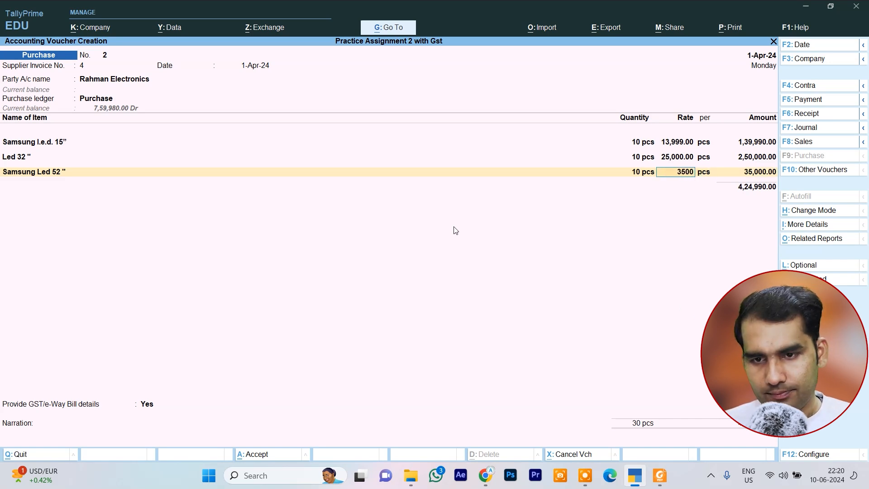
pyautogui.write('0')
pyautogui.press('Return')
pyautogui.press('Return')
pyautogui.press('Return')
# Add the C Gst @ 9% and S Gst @9% ledgers below the items and save the purchase voucher
pyautogui.press('Return')
pyautogui.write('C')
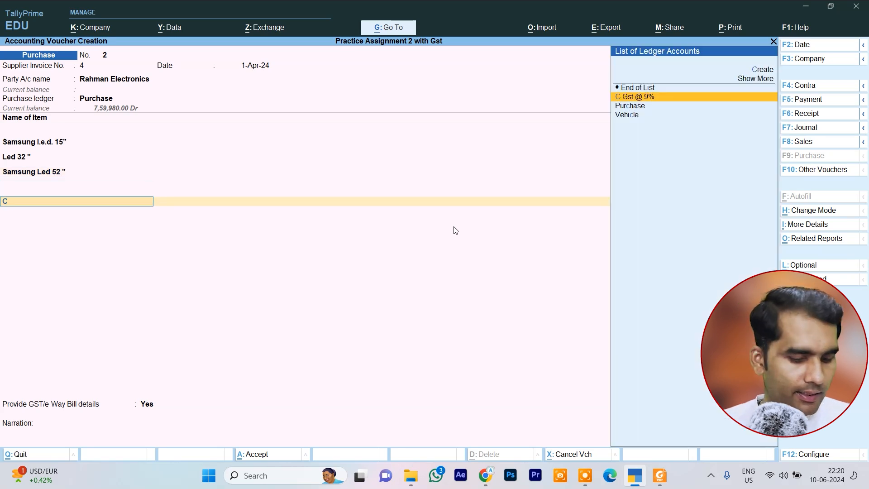
pyautogui.press('Return')
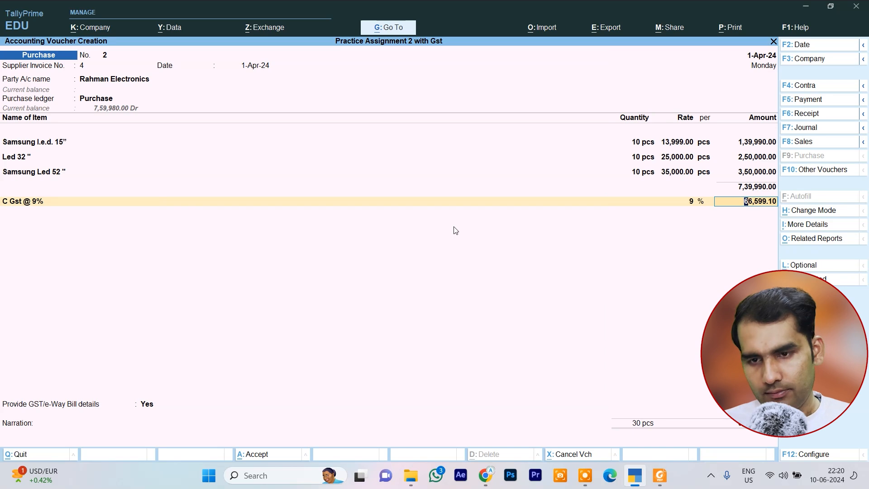
pyautogui.press('Return')
pyautogui.write('A')
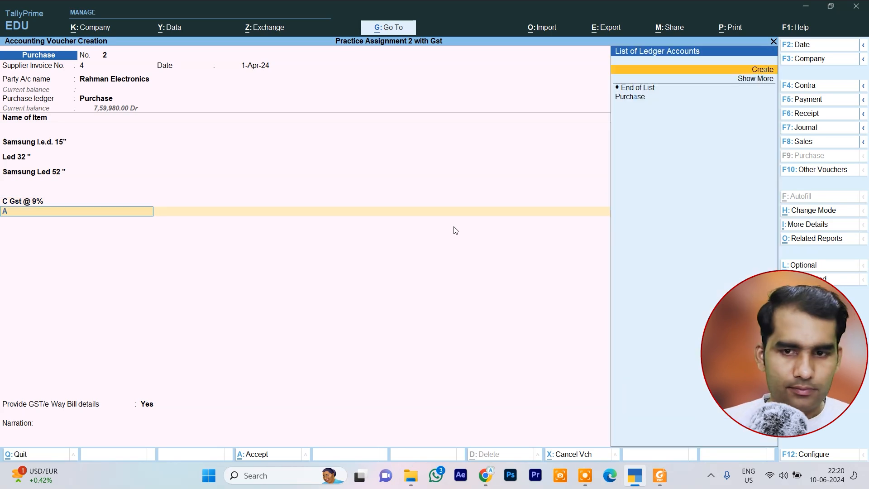
pyautogui.press('BackSpace')
pyautogui.write('S')
pyautogui.press('Return')
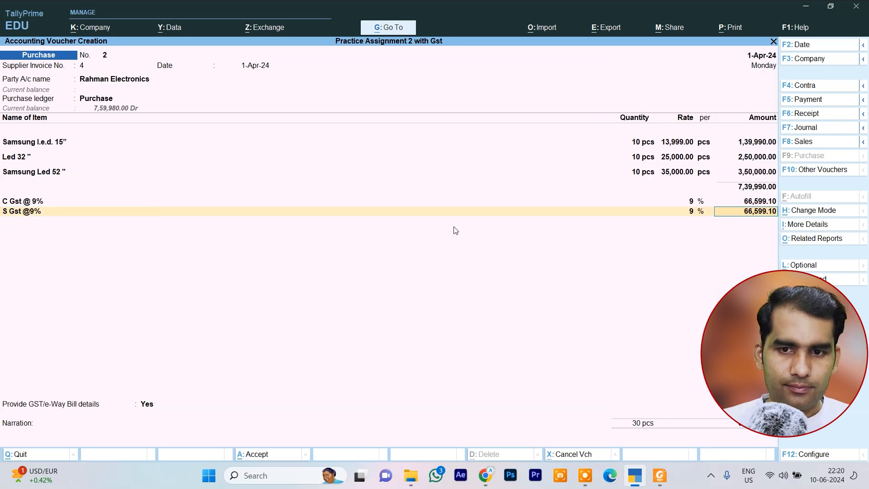
pyautogui.hotkey('ctrl', 'a')
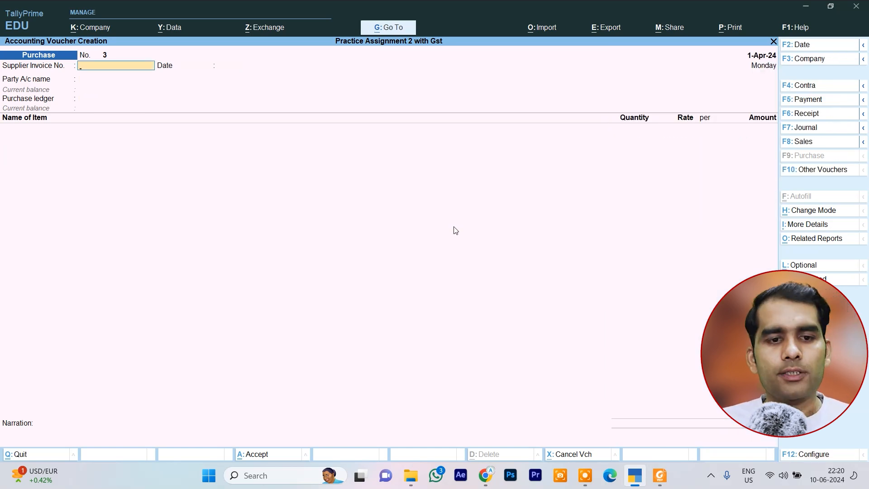
# Leave voucher entry and open the list of stock items for alteration
pyautogui.press('Escape')
pyautogui.press('Up')
pyautogui.press('Up')
pyautogui.press('Return')
pyautogui.press('Down')
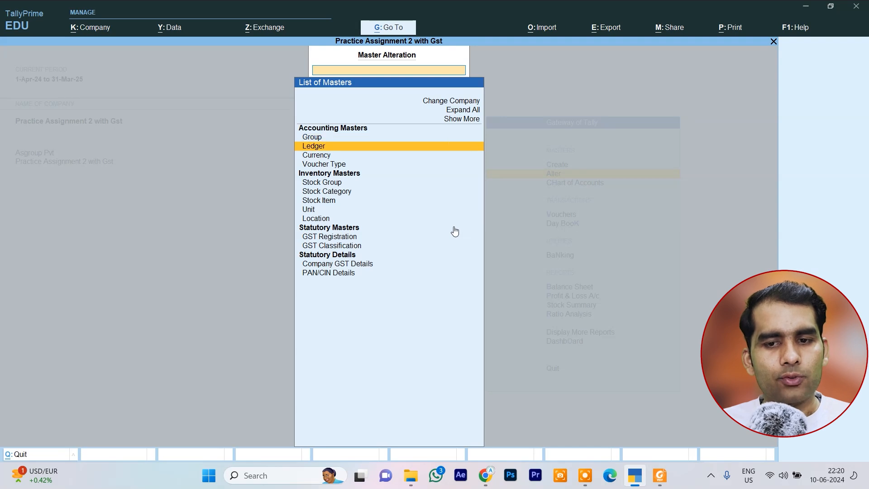
pyautogui.press('Down')
pyautogui.press('Down')
pyautogui.press('Down')
pyautogui.press('Down')
pyautogui.press('Down')
pyautogui.press('Down')
pyautogui.press('Return')
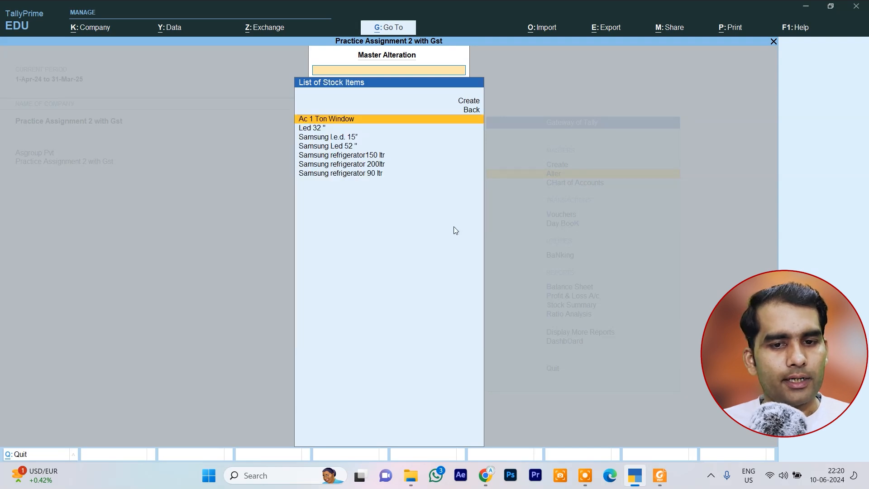
# Rename the stock item Led 32 " as Samsung Led 32 " and save it
pyautogui.press('Down')
pyautogui.press('Down')
pyautogui.press('Down')
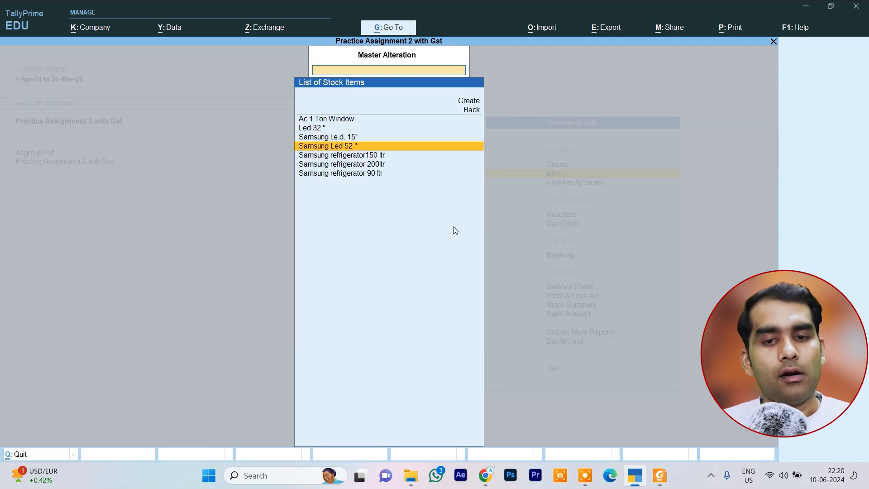
pyautogui.press('Up')
pyautogui.press('Up')
pyautogui.press('Return')
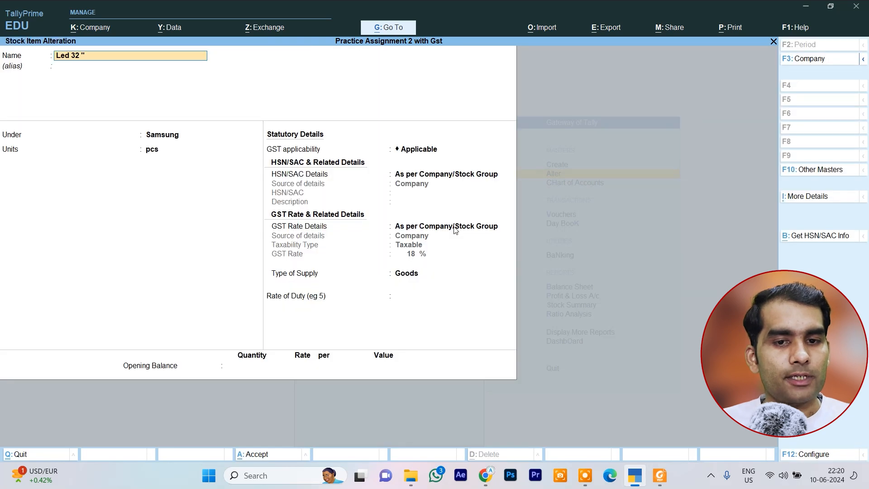
pyautogui.write('S')
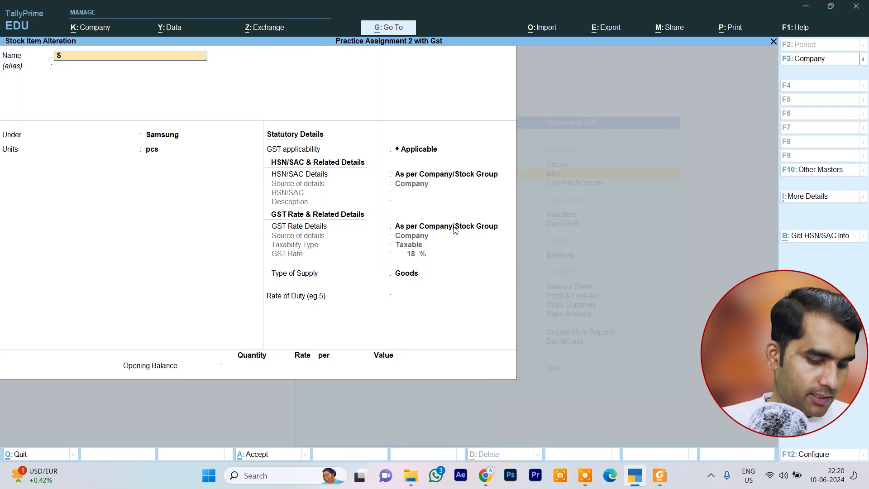
pyautogui.write('amsung')
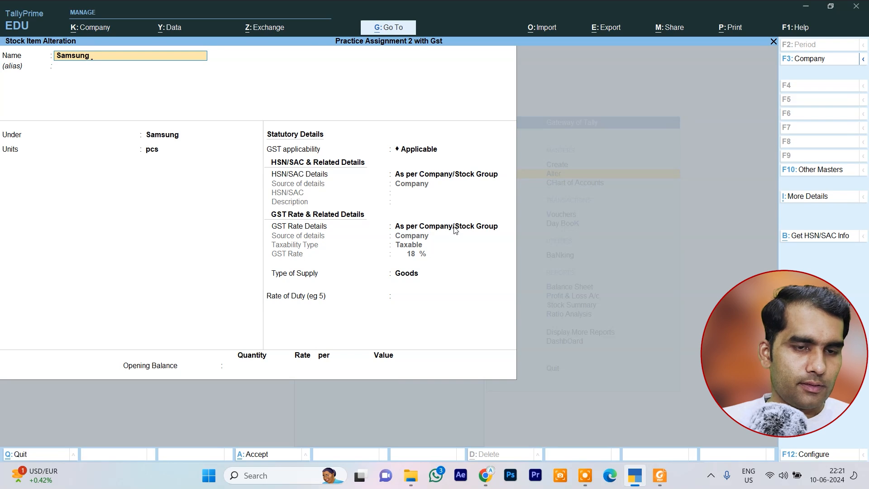
pyautogui.write(' Led 32 "')
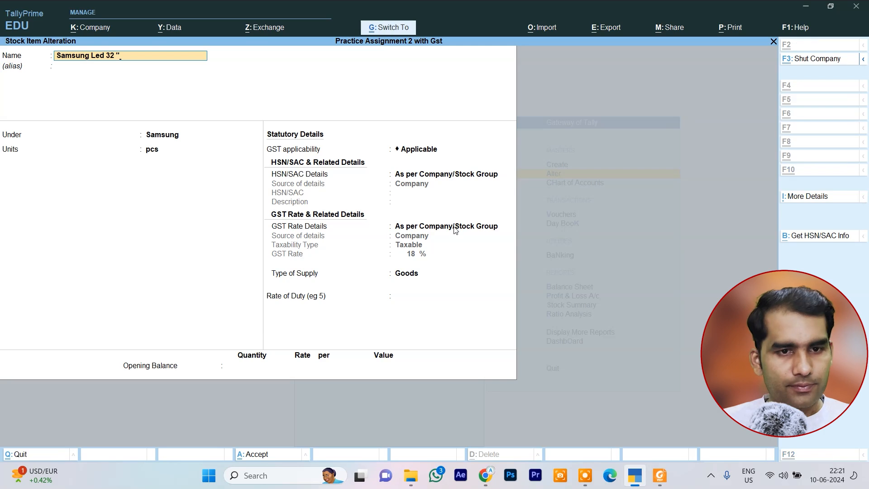
pyautogui.hotkey('ctrl', 'a')
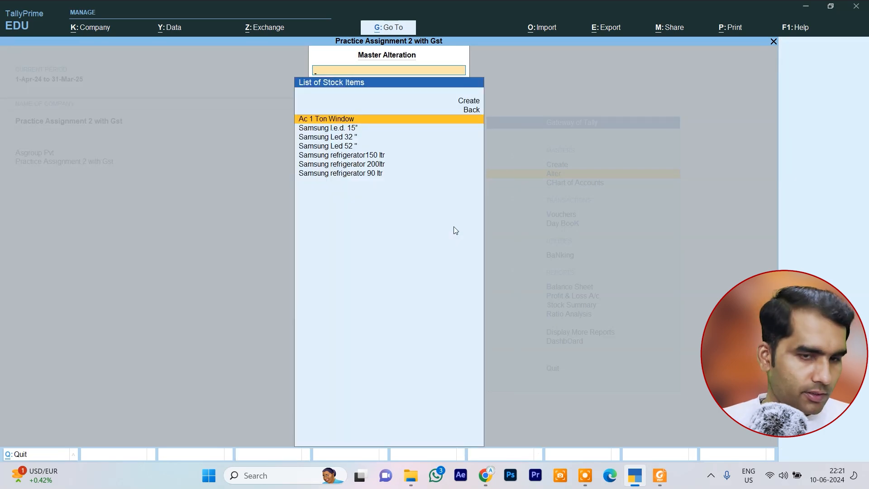
# Leave master alteration and reopen voucher entry from the Gateway of Tally
pyautogui.press('Down')
pyautogui.press('Down')
pyautogui.press('Escape')
pyautogui.press('Escape')
pyautogui.press('Down')
pyautogui.press('Down')
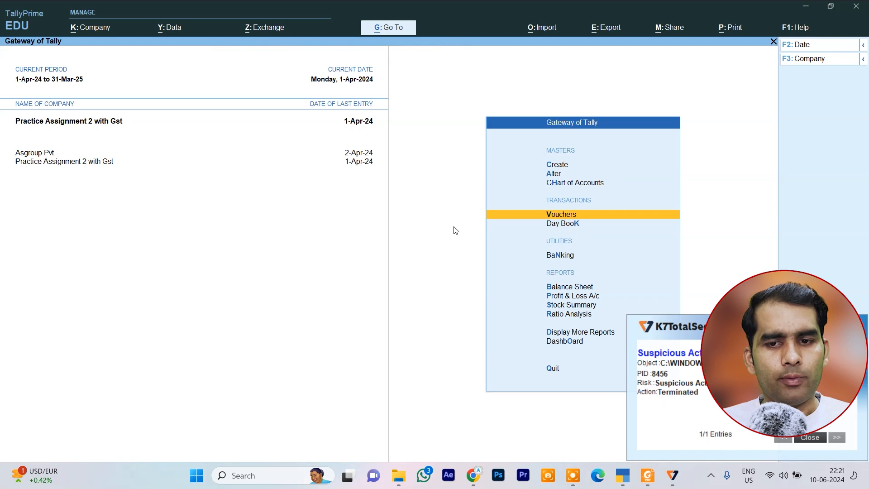
pyautogui.press('Return')
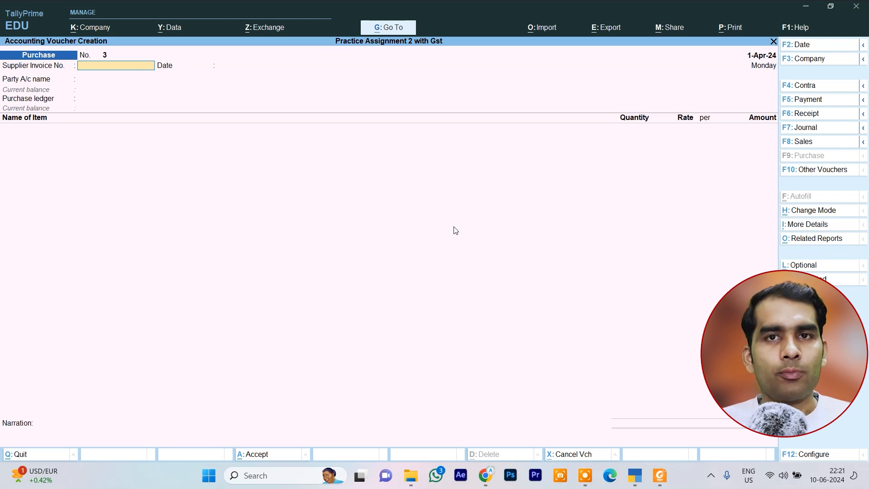
# Check the payment terms in the Foxit Reader PDF, then start a TallyPrime payment voucher debiting Rahman Electronics with 5,00,000
pyautogui.hotkey('alt', 'Tab')
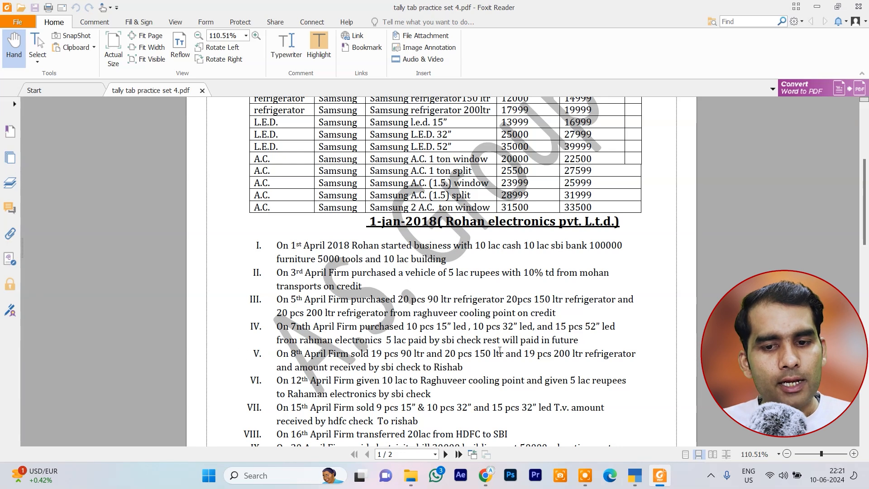
pyautogui.hotkey('alt', 'Tab')
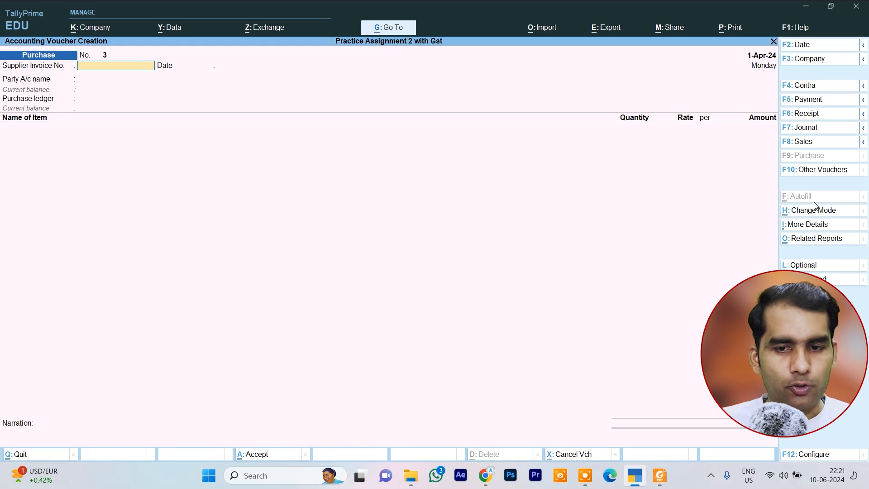
pyautogui.click(799, 102)
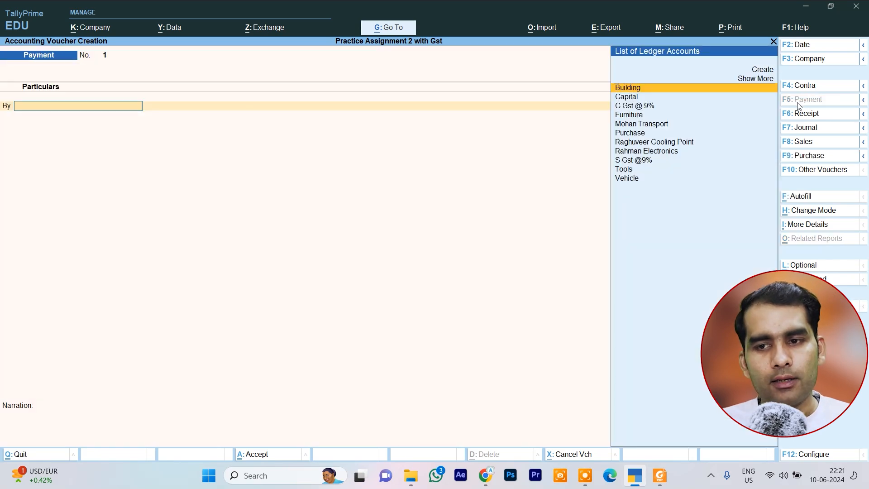
pyautogui.write('r')
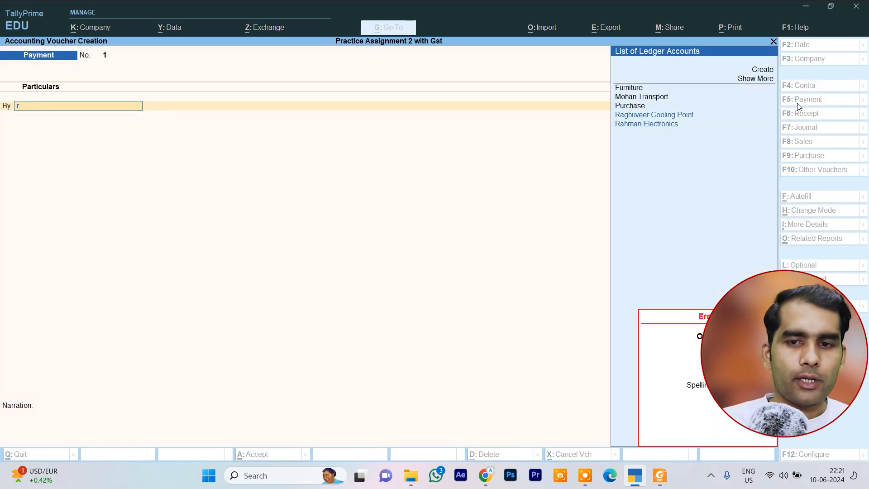
pyautogui.press('Return')
pyautogui.write('5')
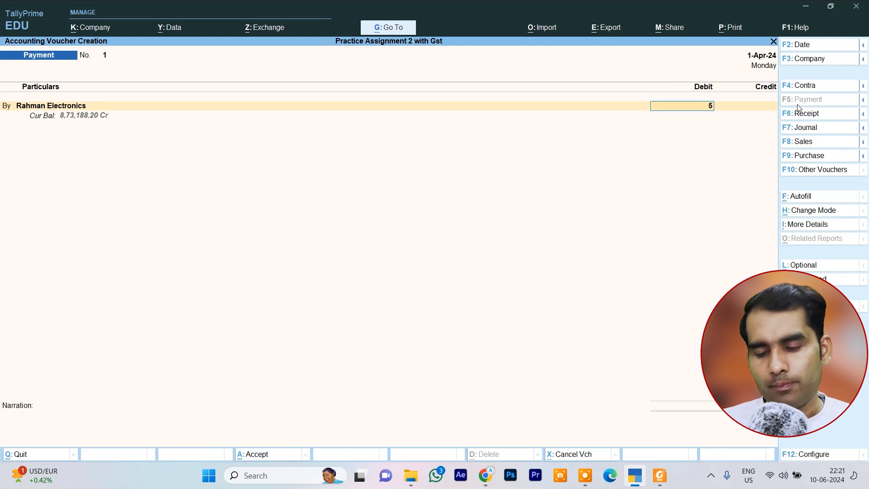
pyautogui.write(',00,000')
pyautogui.press('Return')
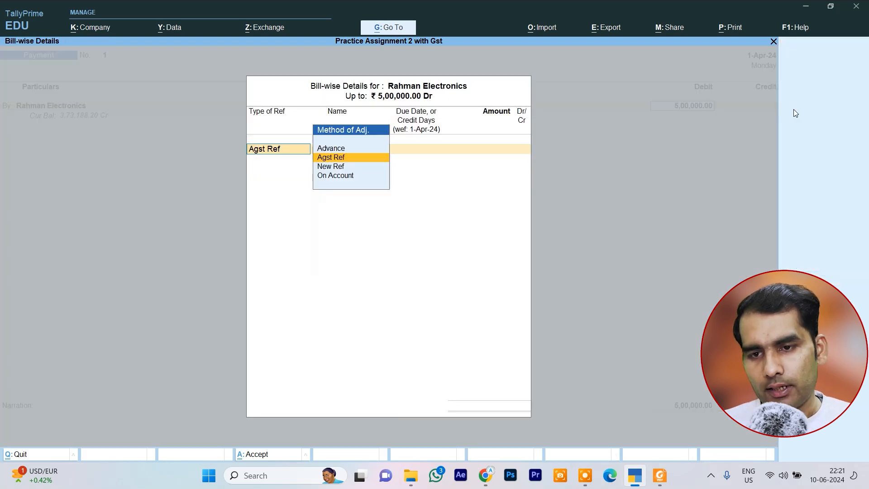
# Allocate the full 5,00,000 as Agst Ref to Rahman Electronics' bill 4
pyautogui.press('Return')
pyautogui.press('Return')
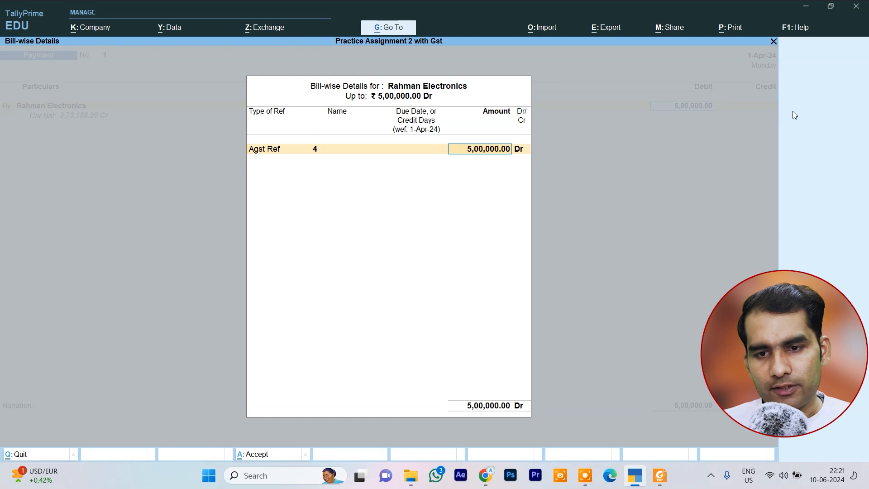
pyautogui.press('Return')
pyautogui.press('Return')
pyautogui.press('Return')
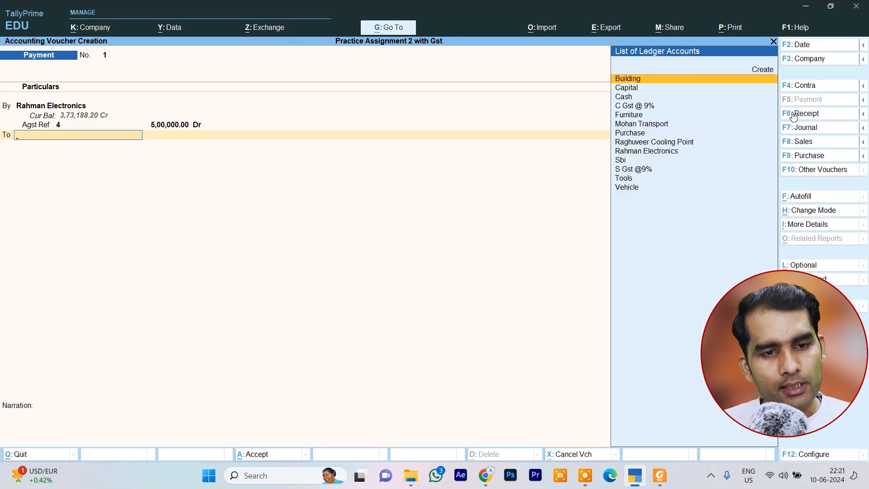
# Credit the payment to the Sbi ledger and save the payment voucher
pyautogui.write('S')
pyautogui.press('Down')
pyautogui.press('Up')
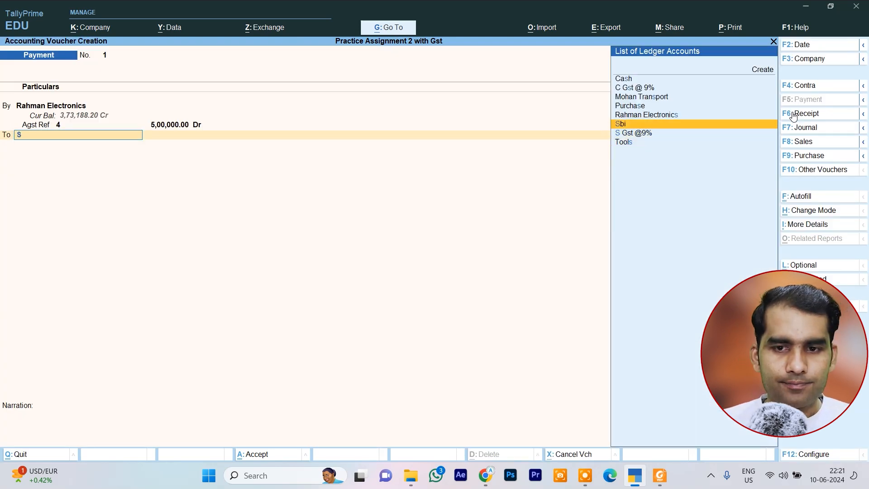
pyautogui.press('Return')
pyautogui.hotkey('ctrl', 'a')
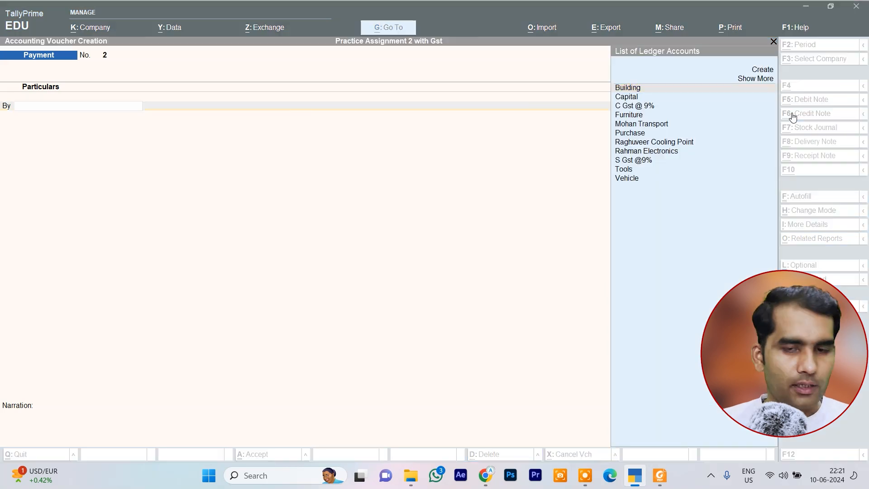
# Read the 8 April sale in the Foxit Reader PDF, return to TallyPrime and start a sales voucher with Sbi as the party account
pyautogui.hotkey('alt', 'Tab')
pyautogui.scroll(-2, 254, 320)
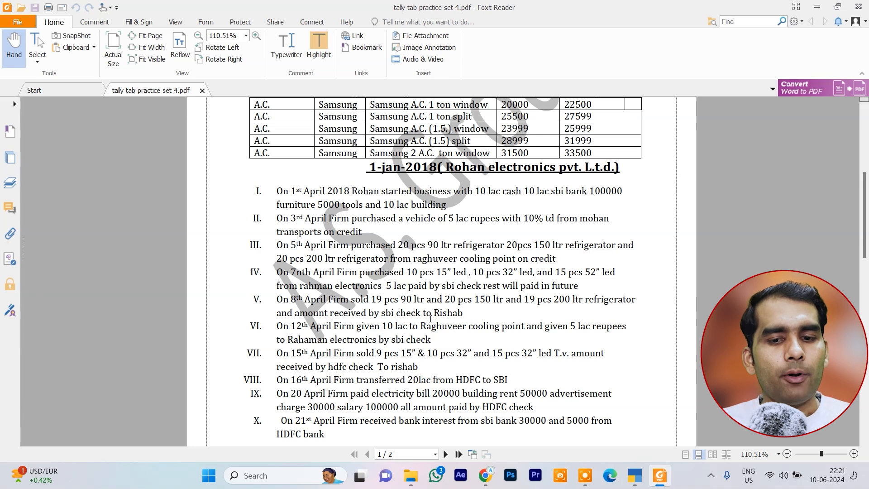
pyautogui.hotkey('alt', 'Tab')
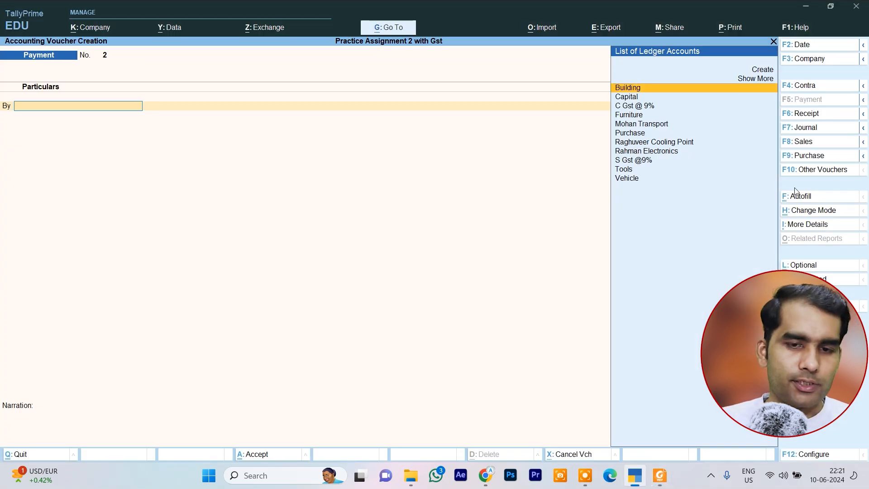
pyautogui.click(797, 142)
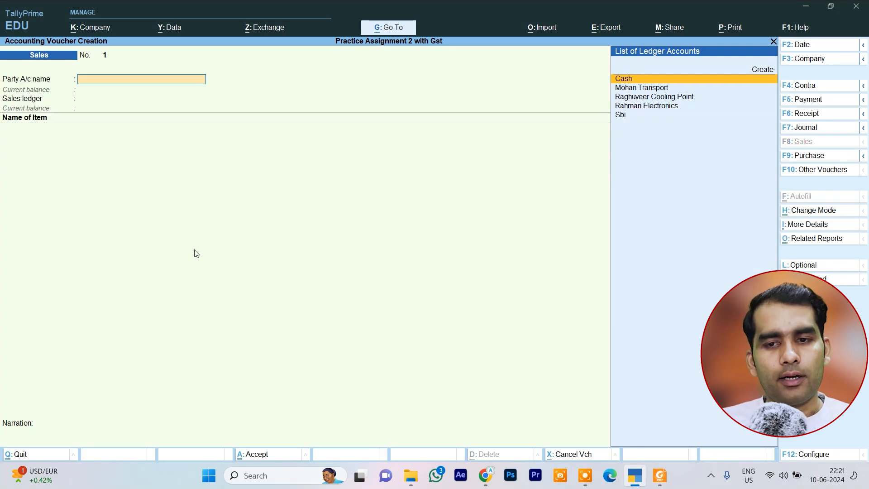
pyautogui.press('Down')
pyautogui.press('Down')
pyautogui.press('Down')
pyautogui.press('Down')
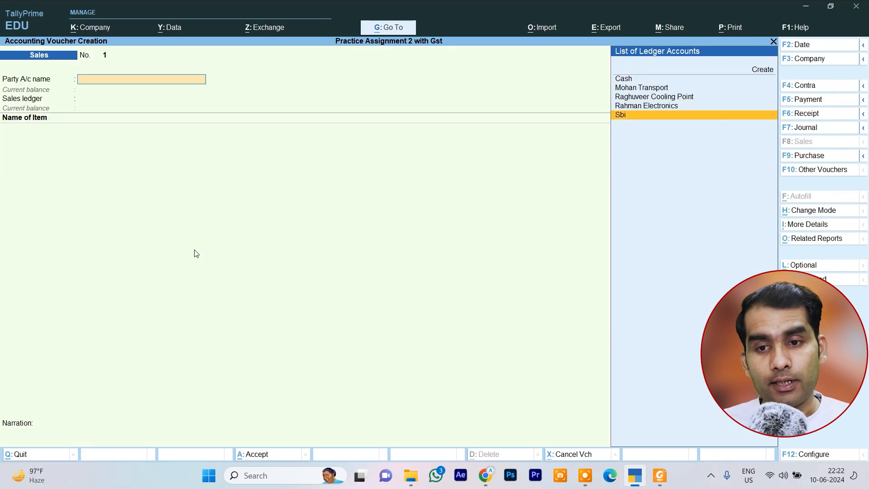
pyautogui.press('Return')
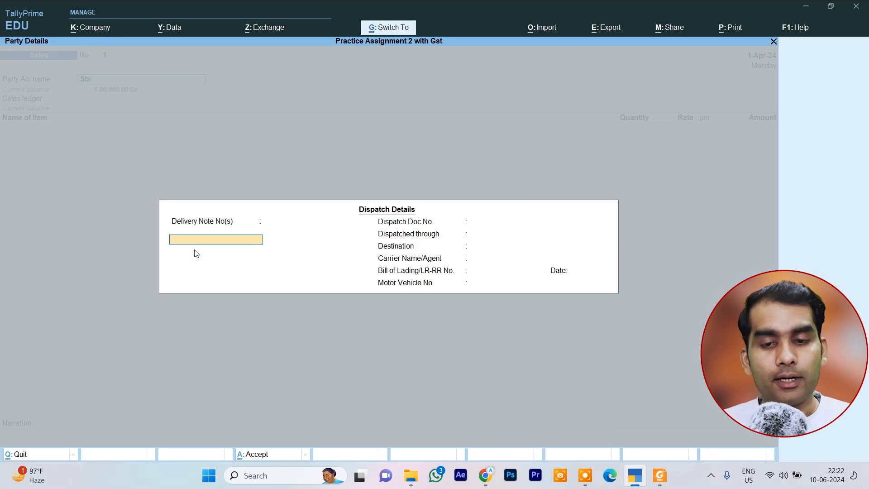
# Leave the dispatch details empty, start a new ledger from the buyer field and enter the buyer's name
pyautogui.hotkey('ctrl', 'a')
pyautogui.press('Up')
pyautogui.press('Up')
pyautogui.press('Up')
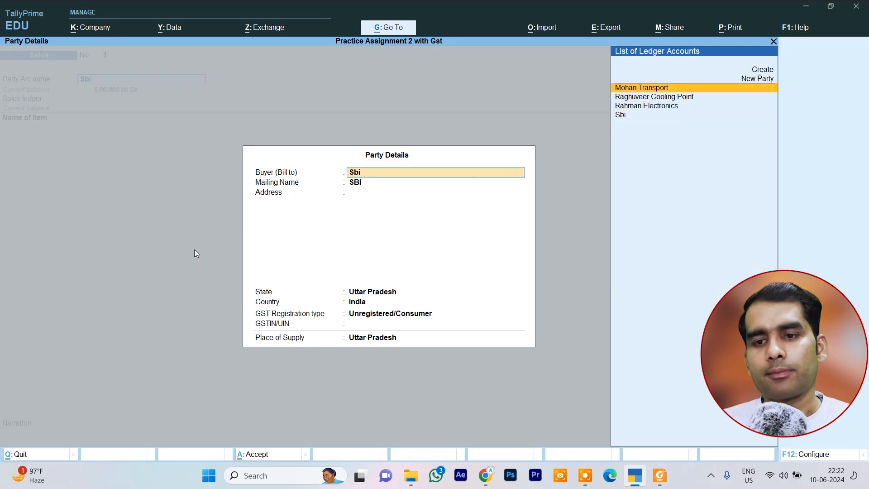
pyautogui.press('Up')
pyautogui.press('Return')
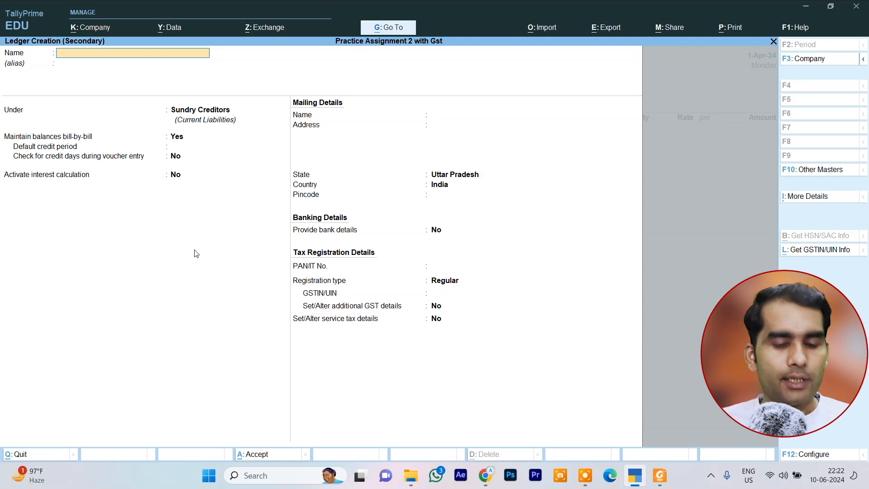
pyautogui.write('Ri')
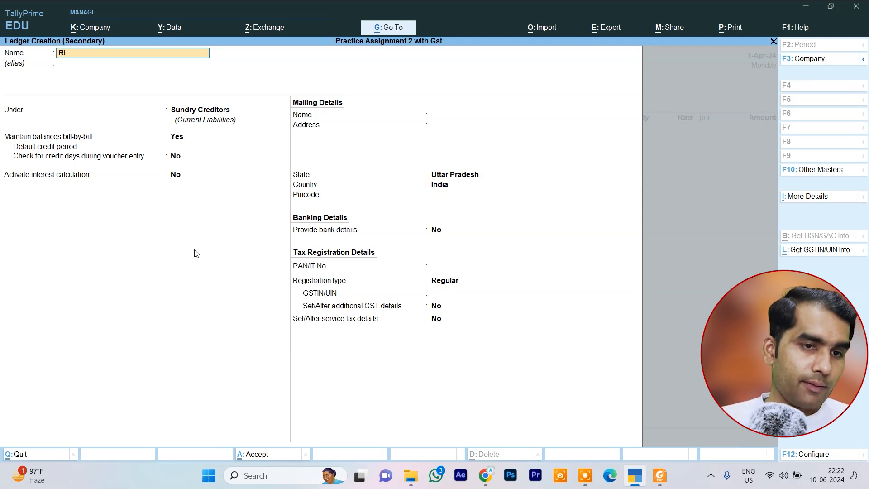
pyautogui.write('shab')
pyautogui.press('Return')
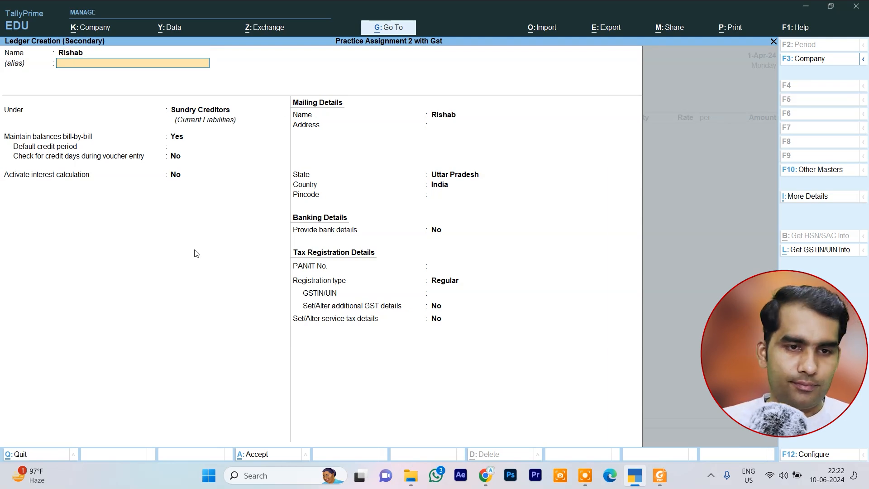
# Place the new buyer ledger under Sundry Debtors, save it and accept the party details
pyautogui.write('S')
pyautogui.press('Return')
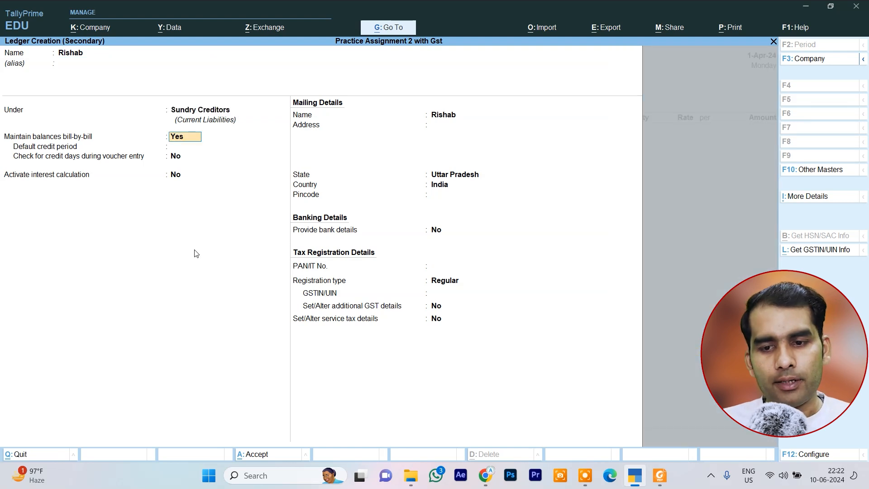
pyautogui.press('BackSpace')
pyautogui.press('Down')
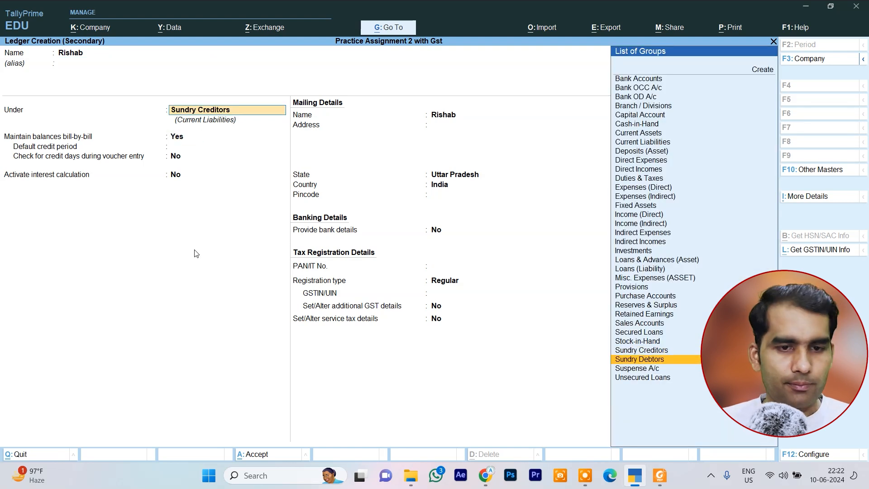
pyautogui.press('Return')
pyautogui.hotkey('ctrl', 'a')
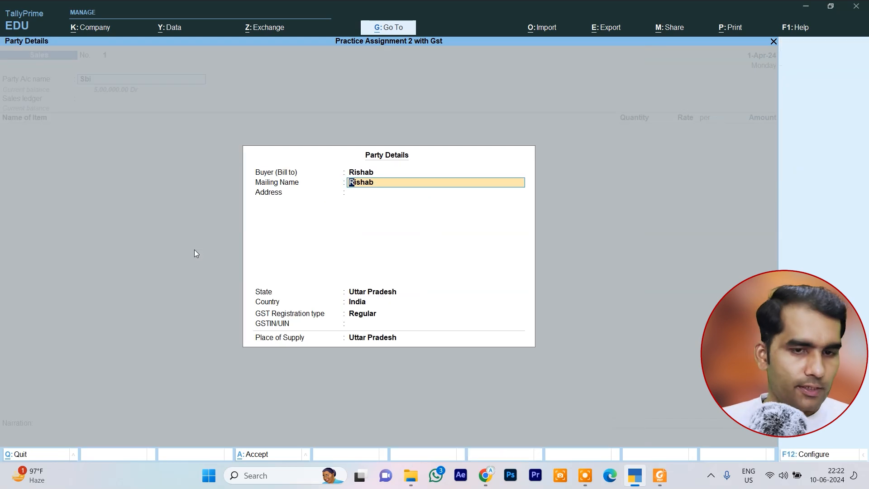
pyautogui.hotkey('ctrl', 'a')
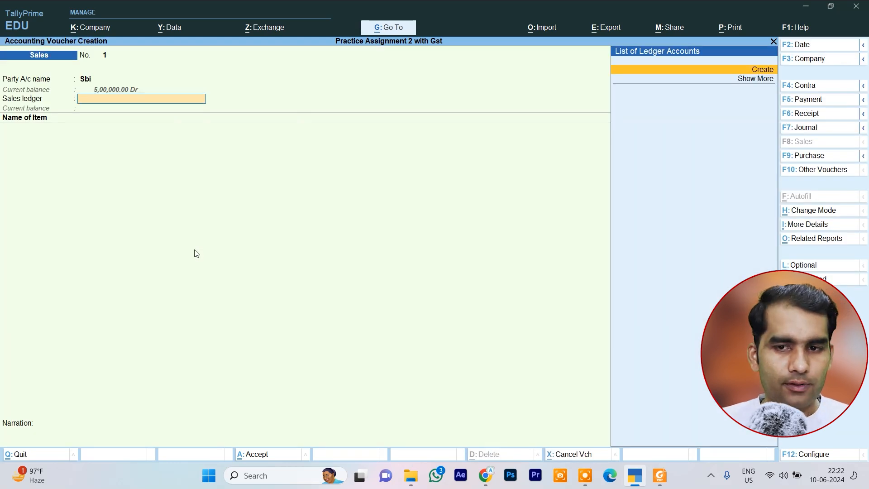
# Create a sales ledger named Sales under Sales Accounts and use it in the voucher
pyautogui.hotkey('alt', 'c')
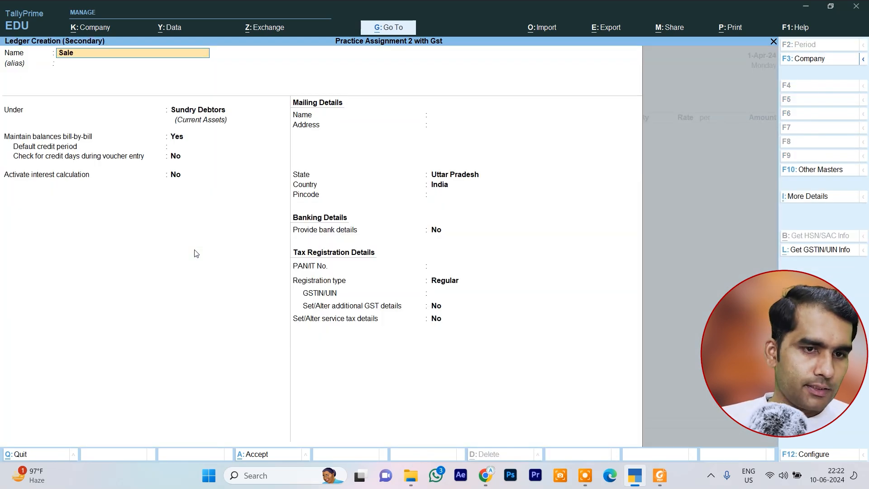
pyautogui.write('Sales')
pyautogui.press('Return')
pyautogui.press('Return')
pyautogui.write('S')
pyautogui.press('Down')
pyautogui.press('Up')
pyautogui.press('Return')
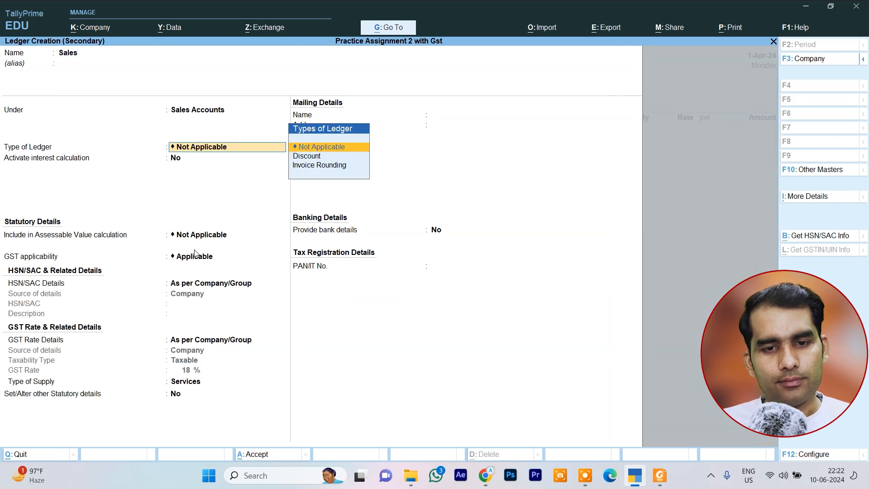
pyautogui.hotkey('ctrl', 'a')
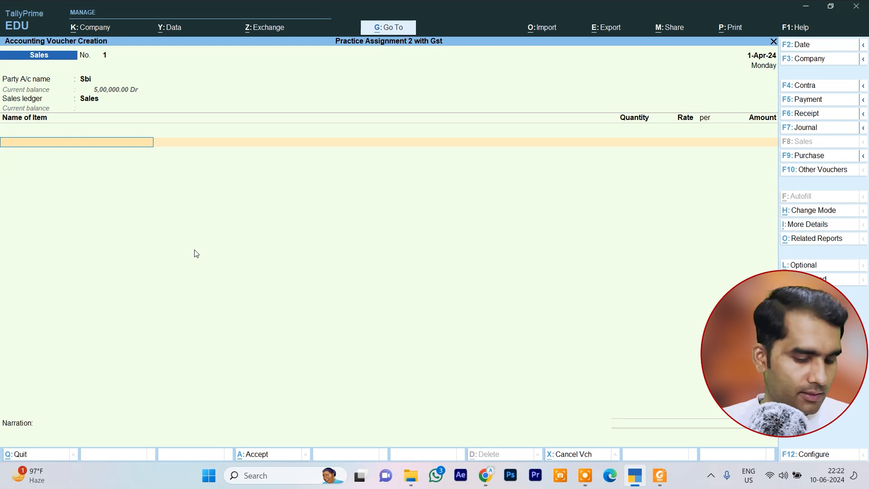
# Add Samsung refrigerator 90 ltr to the sales voucher with a quantity of 19 pcs
pyautogui.write('S')
pyautogui.press('Down')
pyautogui.press('Down')
pyautogui.press('Down')
pyautogui.press('Down')
pyautogui.press('Down')
pyautogui.press('Down')
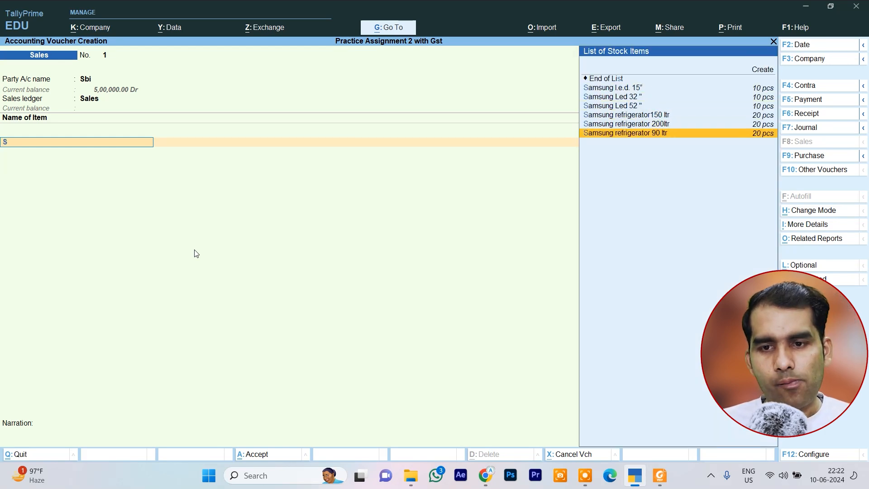
pyautogui.press('Return')
pyautogui.write('19')
pyautogui.press('Return')
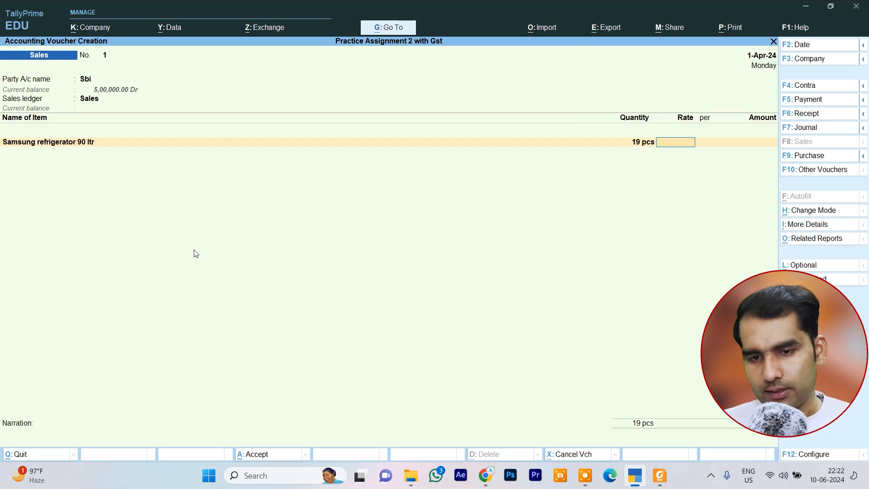
# Look up the 90 ltr refrigerator's selling price in the Foxit Reader PDF and enter the rate 9,500 in TallyPrime
pyautogui.hotkey('alt', 'Tab')
pyautogui.scroll(3, 543, 170)
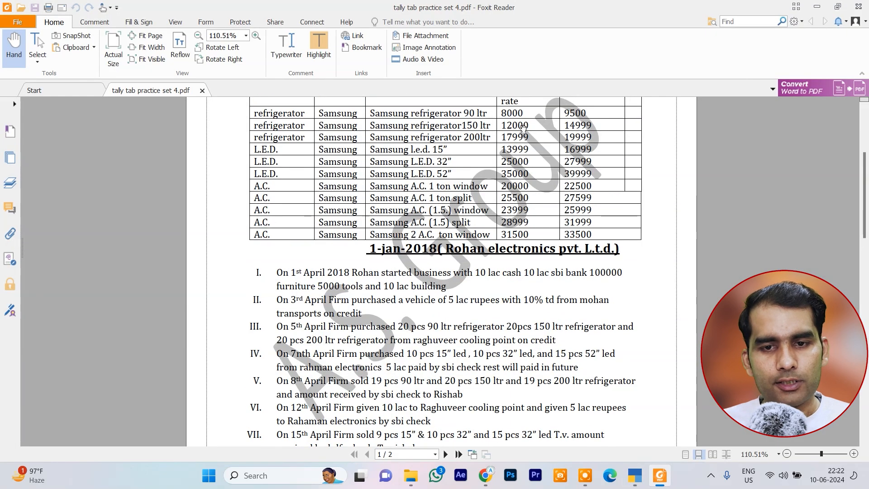
pyautogui.hotkey('alt', 'Tab')
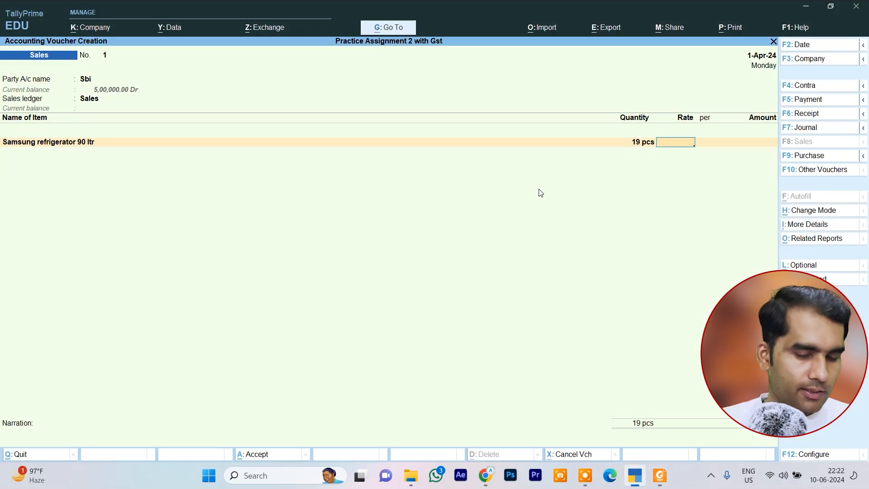
pyautogui.write('9500')
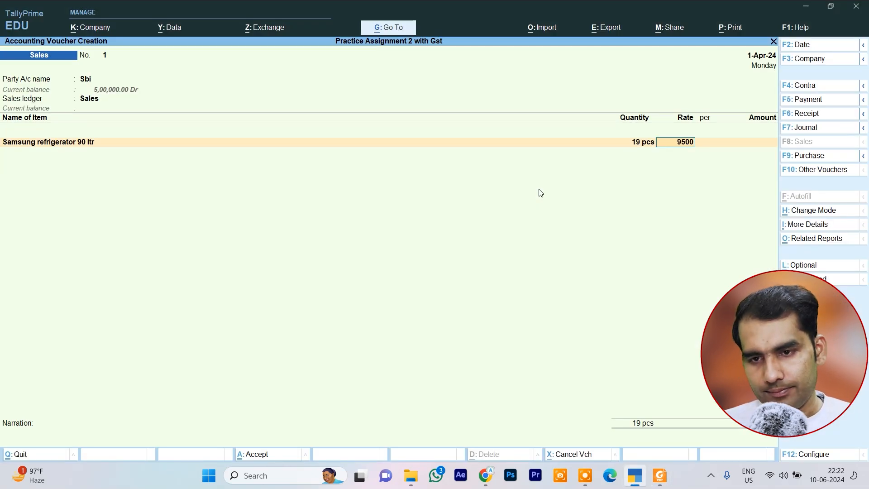
pyautogui.press('Return')
pyautogui.press('Return')
pyautogui.press('Return')
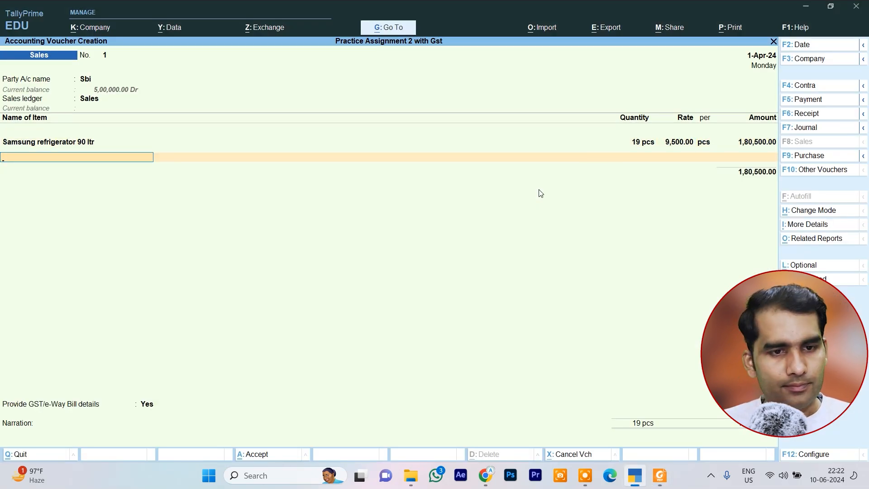
# Add a second Samsung refrigerator 90 ltr line with 20 pcs after checking the sold quantities in the Foxit Reader PDF
pyautogui.write('S')
pyautogui.press('Down')
pyautogui.press('Down')
pyautogui.press('Down')
pyautogui.press('Down')
pyautogui.press('Down')
pyautogui.press('Return')
pyautogui.hotkey('alt', 'Tab')
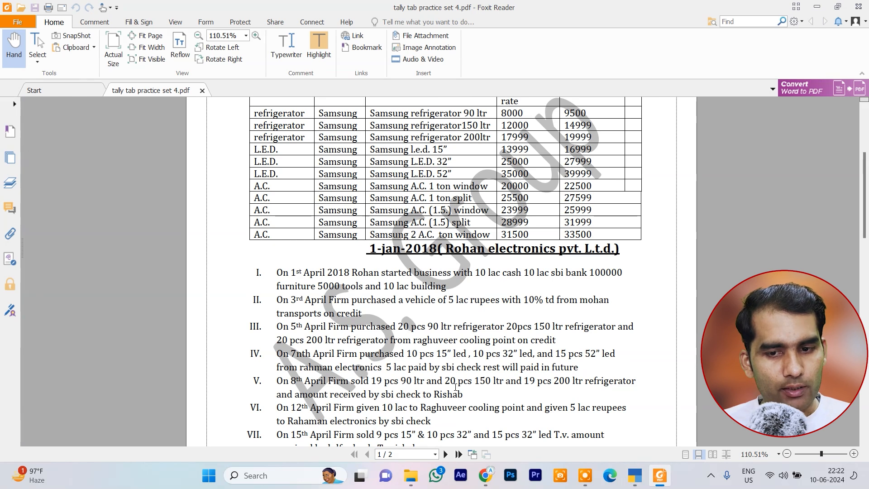
pyautogui.hotkey('alt', 'Tab')
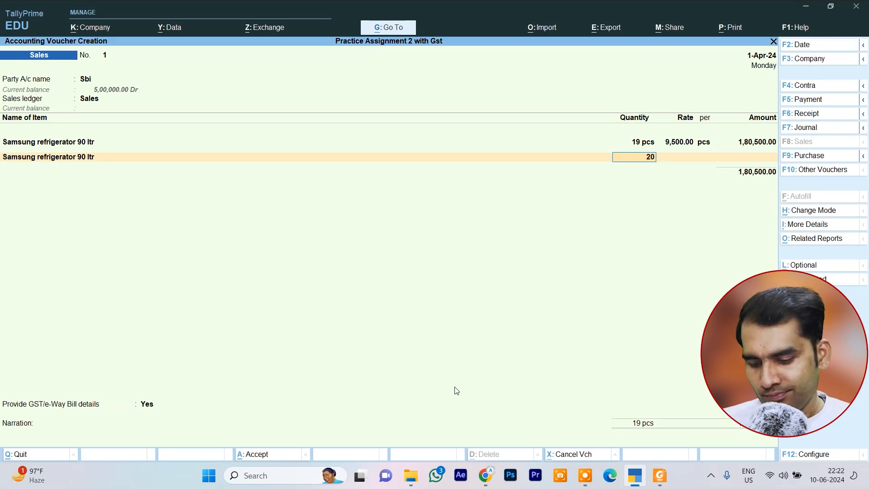
pyautogui.press('Return')
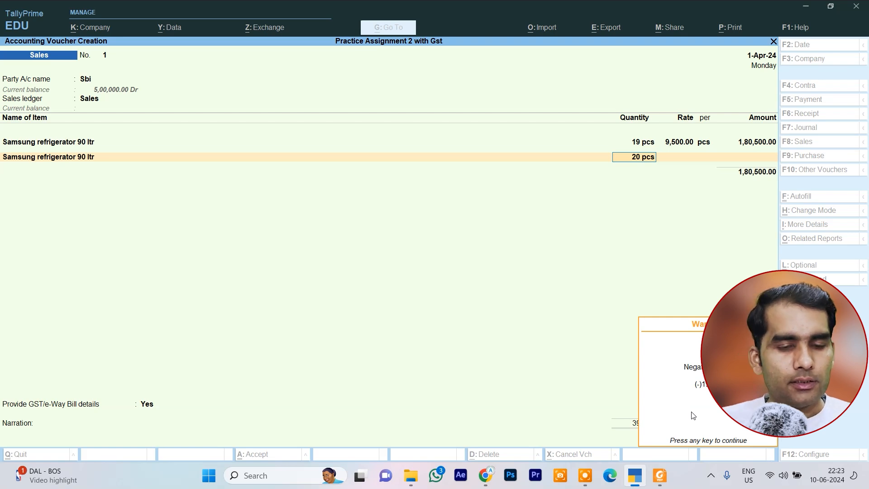
# Change the second line's item to Samsung refrigerator150 ltr, accepting the quantity of 20 pcs
pyautogui.press('Return')
pyautogui.press('BackSpace')
pyautogui.press('BackSpace')
pyautogui.press('Up')
pyautogui.press('Up')
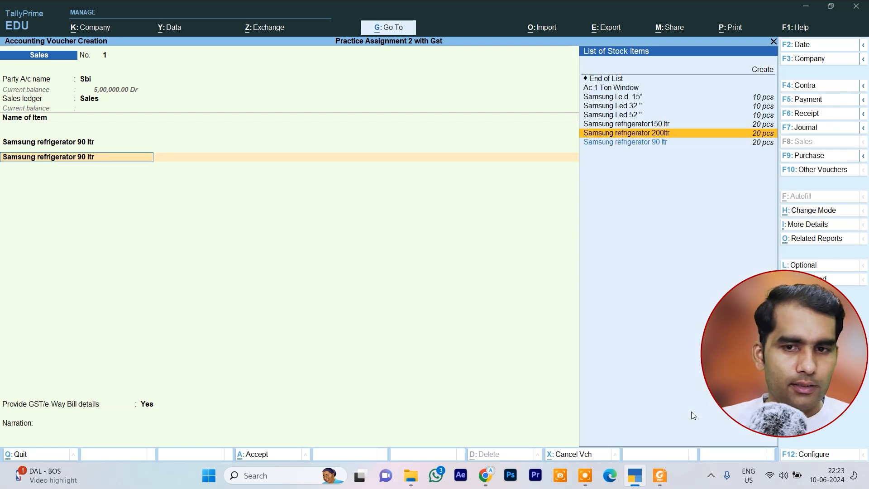
pyautogui.press('Return')
pyautogui.press('Return')
# Look up the 150 ltr refrigerator's selling price in the Foxit Reader PDF and enter the rate 14,999 in TallyPrime
pyautogui.hotkey('alt', 'Tab')
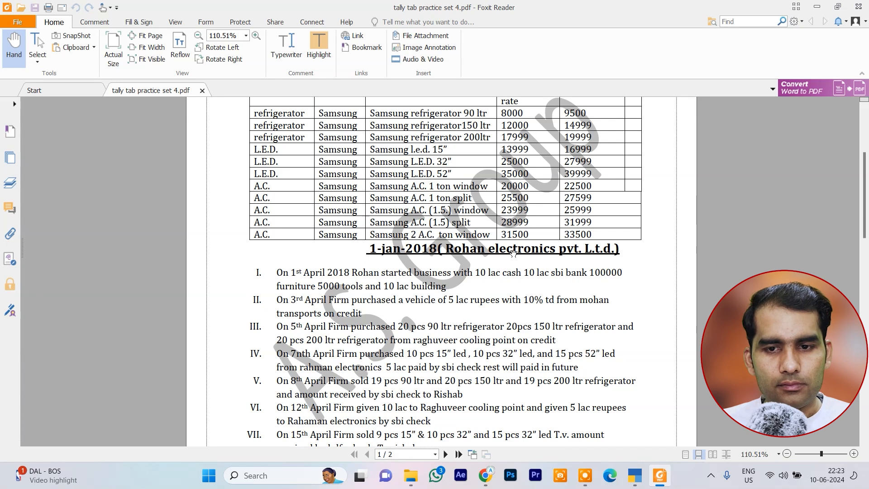
pyautogui.hotkey('alt', 'Tab')
pyautogui.write('14,999')
pyautogui.press('Return')
pyautogui.press('Return')
pyautogui.press('Return')
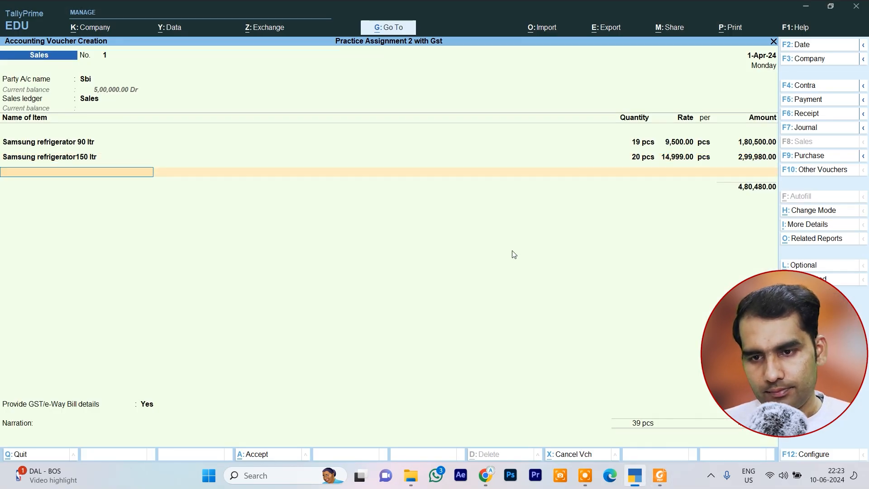
# Add Samsung refrigerator 200ltr as the third item with a quantity of 19 pcs
pyautogui.write('S')
pyautogui.press('Down')
pyautogui.press('Down')
pyautogui.press('Down')
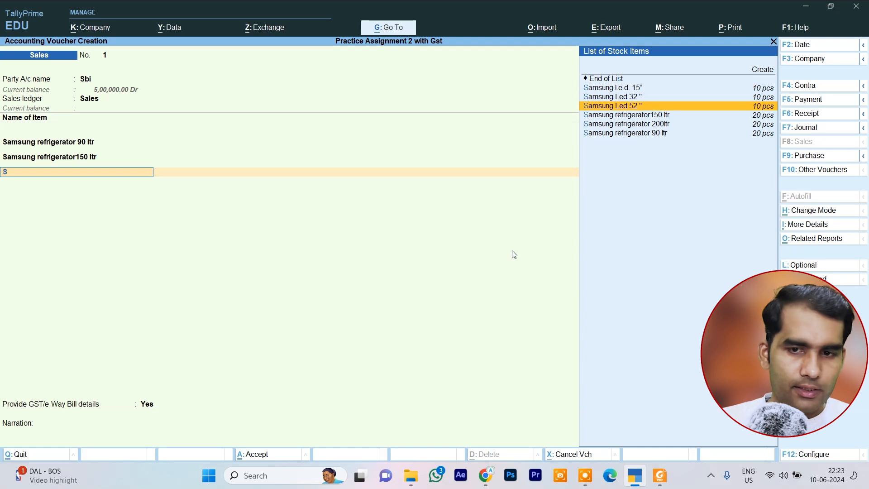
pyautogui.press('Down')
pyautogui.press('Return')
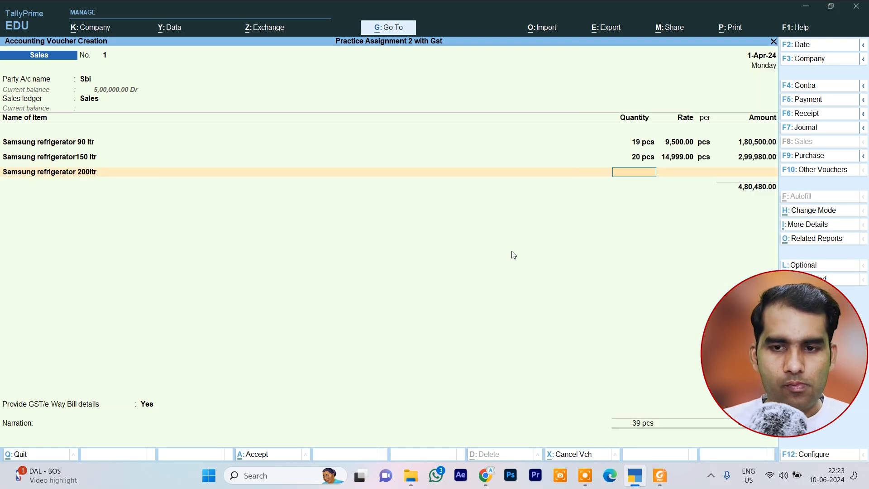
pyautogui.write('19')
pyautogui.press('Return')
# Look up the 200 ltr price in the Foxit Reader PDF, enter the rate 19,999 in TallyPrime and end the item list
pyautogui.hotkey('alt', 'Tab')
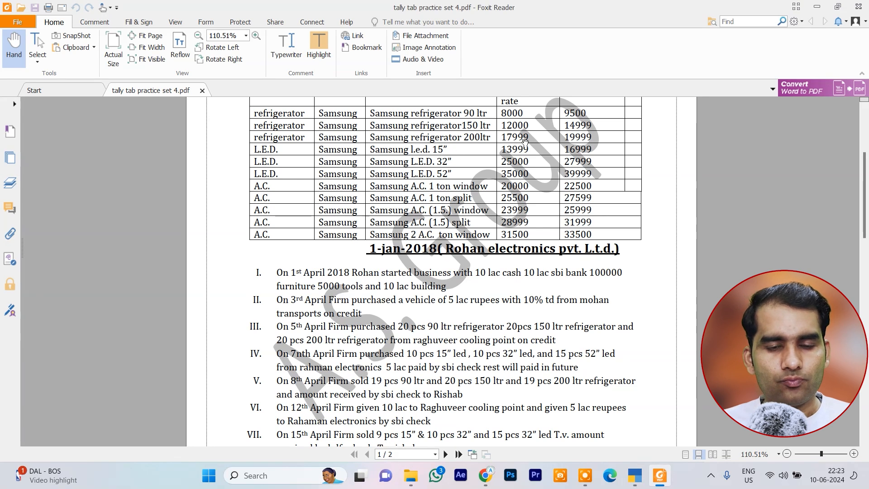
pyautogui.hotkey('alt', 'Tab')
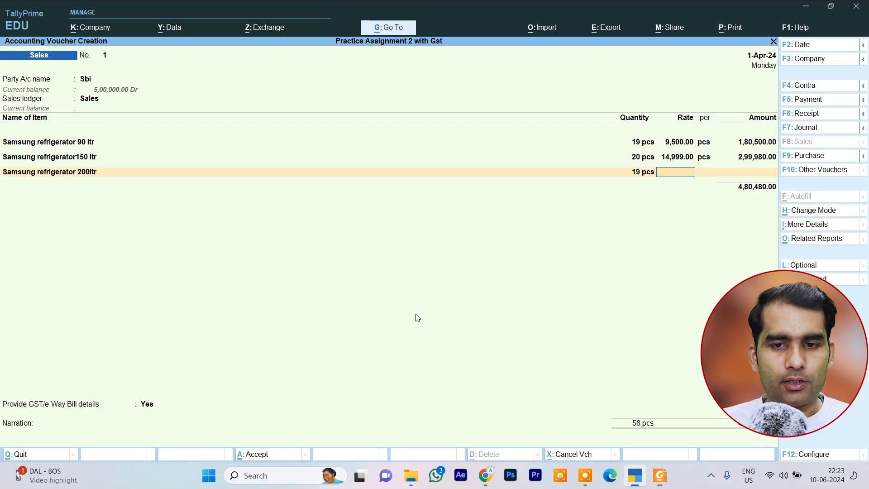
pyautogui.write('19,999')
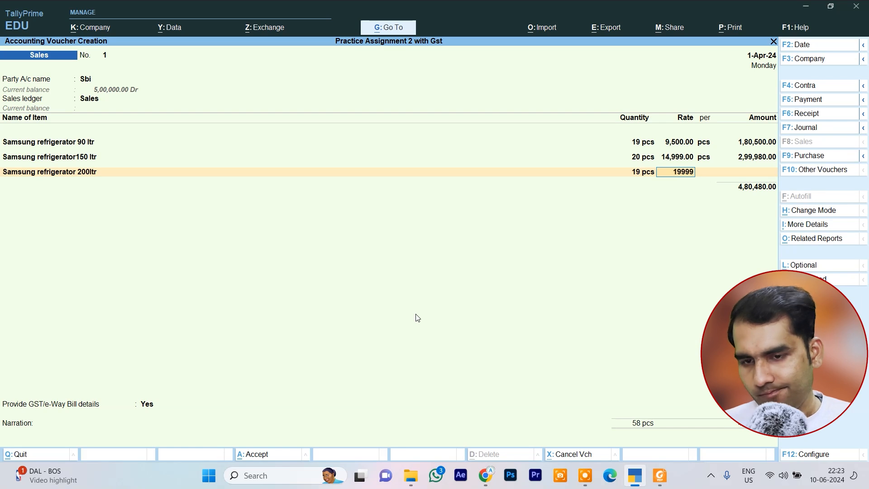
pyautogui.press('Return')
pyautogui.press('Return')
pyautogui.press('Return')
pyautogui.press('Return')
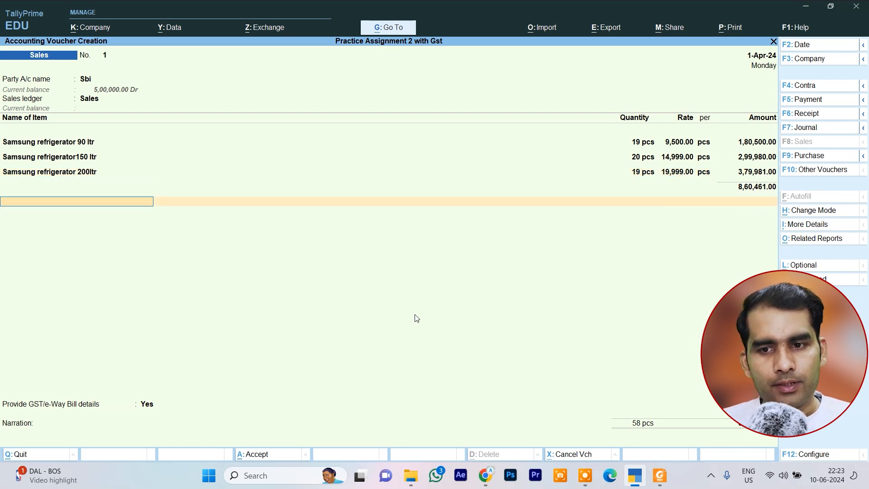
# Add the S Gst @9% and C Gst @ 9% ledgers and save the sales voucher without sending e-Way Bill details
pyautogui.write('S')
pyautogui.press('Down')
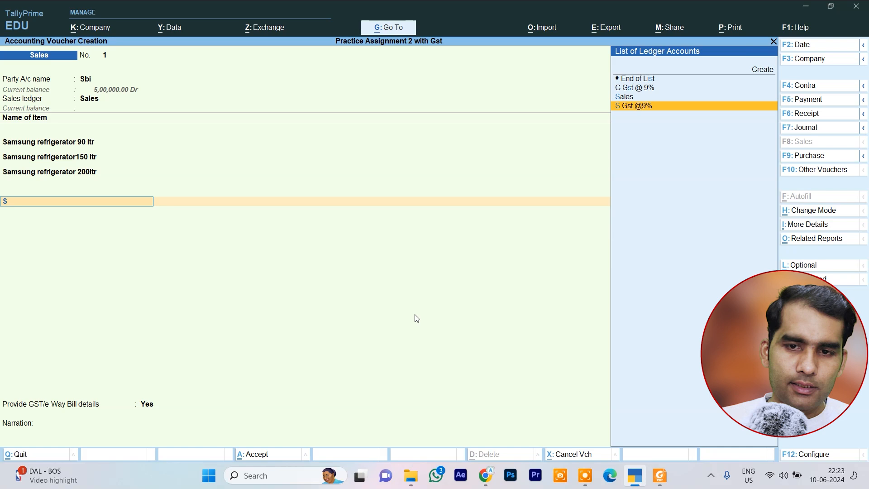
pyautogui.press('Return')
pyautogui.press('Return')
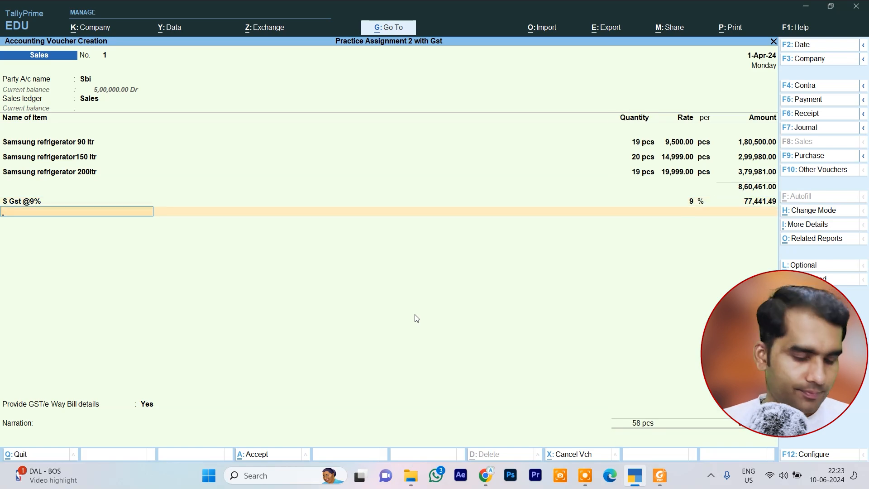
pyautogui.write('C')
pyautogui.press('Return')
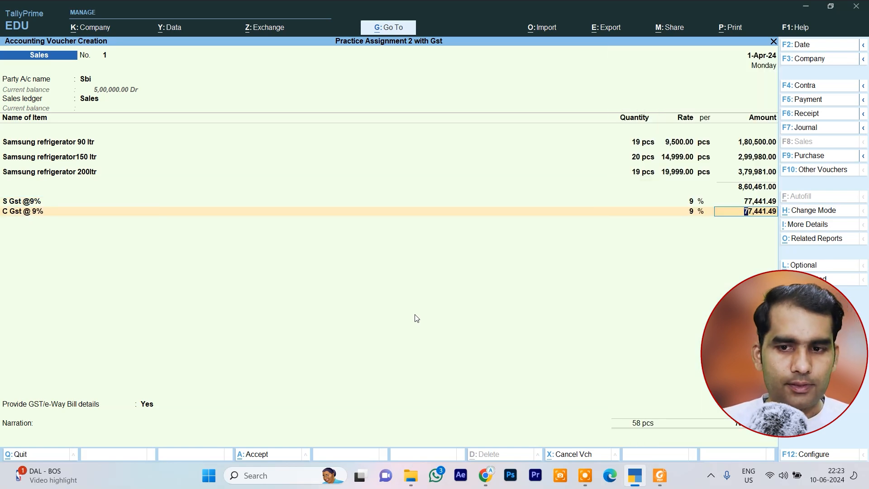
pyautogui.press('Return')
pyautogui.press('Return')
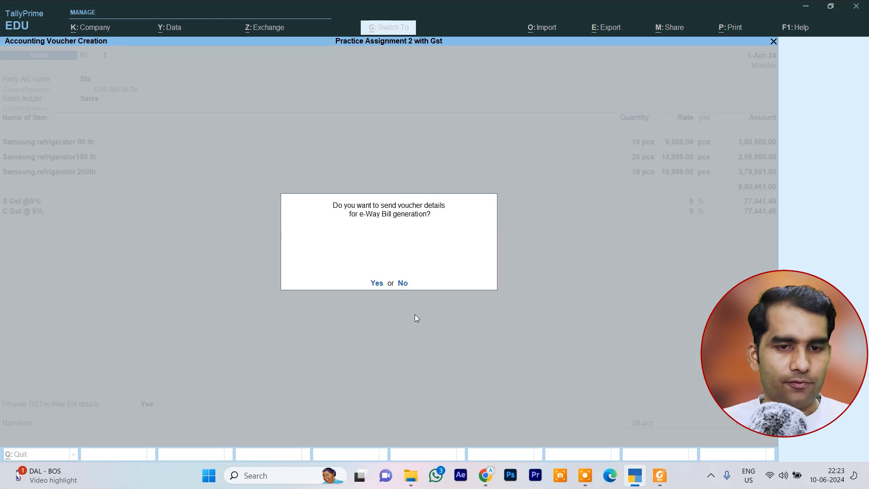
pyautogui.press('n')
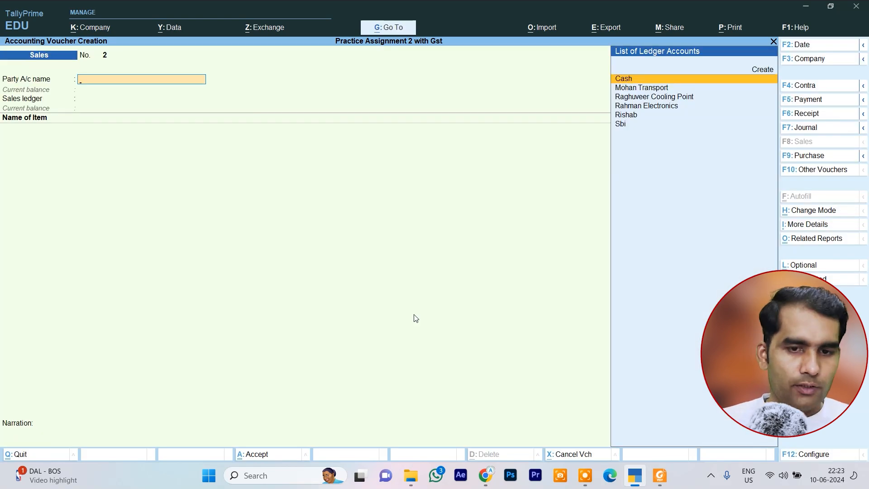
# Look up the 12 April payments in the Foxit Reader PDF and start a TallyPrime payment voucher debiting Raghuveer Cooling Point
pyautogui.hotkey('alt', 'Tab')
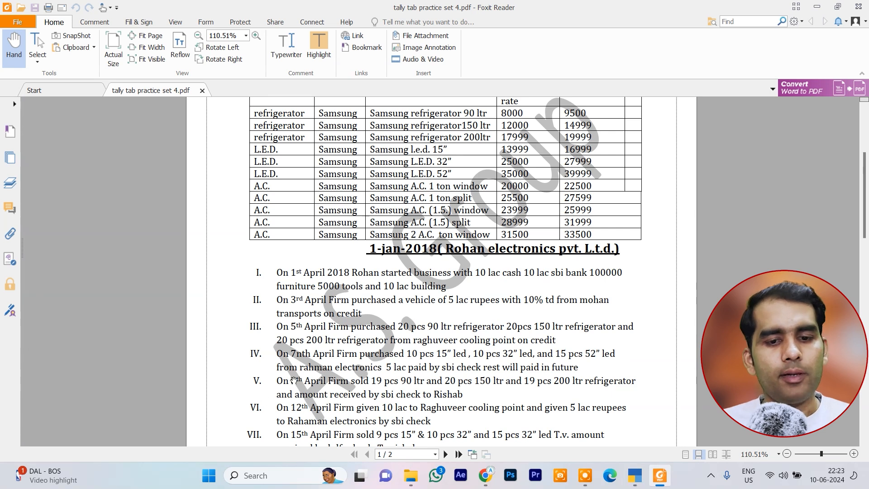
pyautogui.scroll(-1, 293, 380)
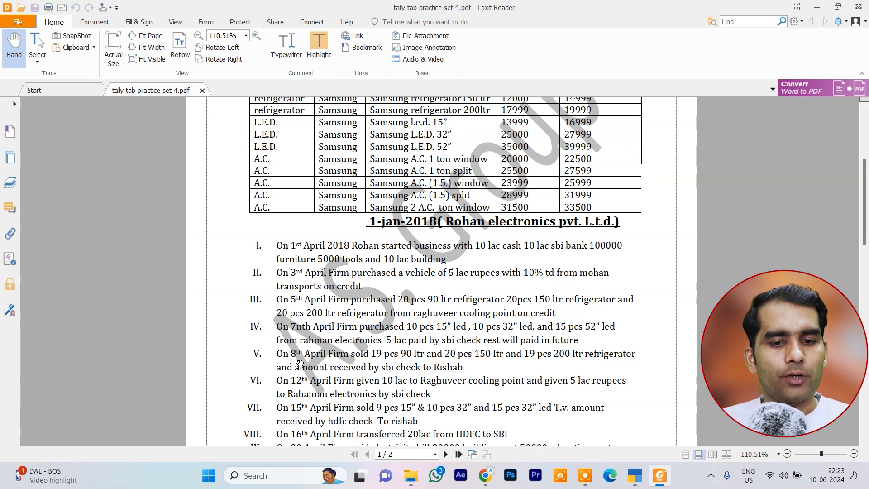
pyautogui.scroll(-1, 322, 369)
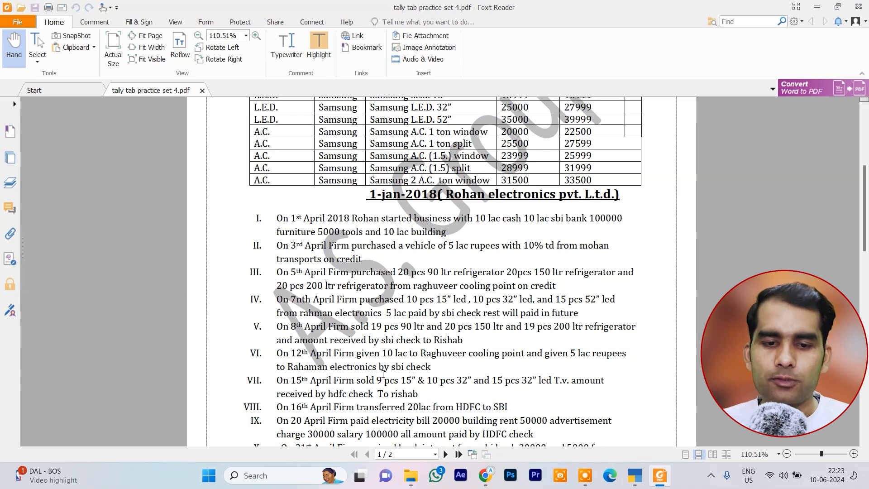
pyautogui.hotkey('alt', 'Tab')
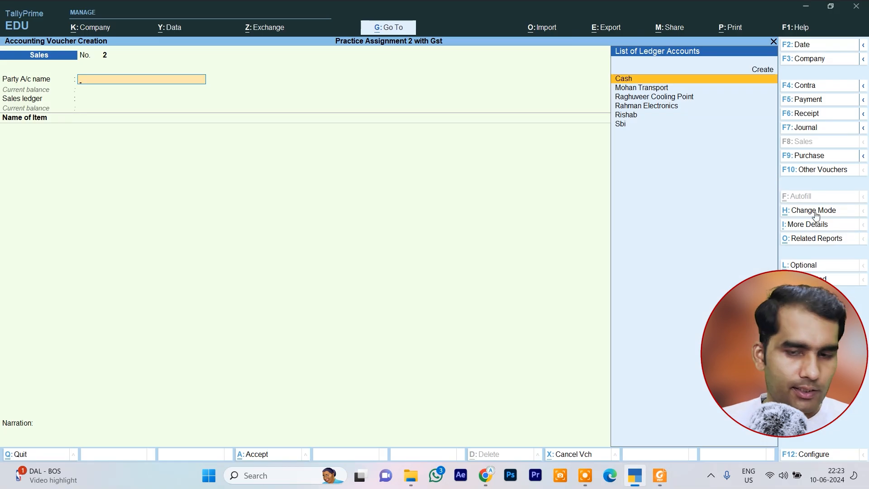
pyautogui.click(817, 103)
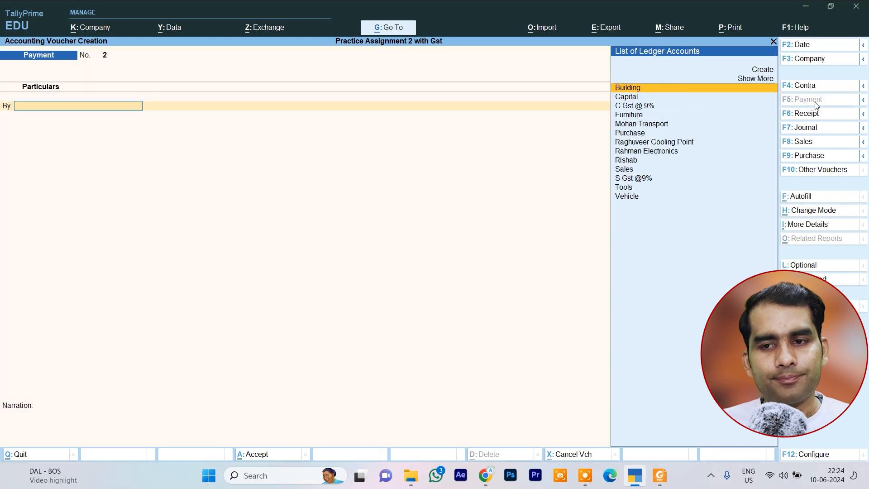
pyautogui.write('R')
pyautogui.press('Down')
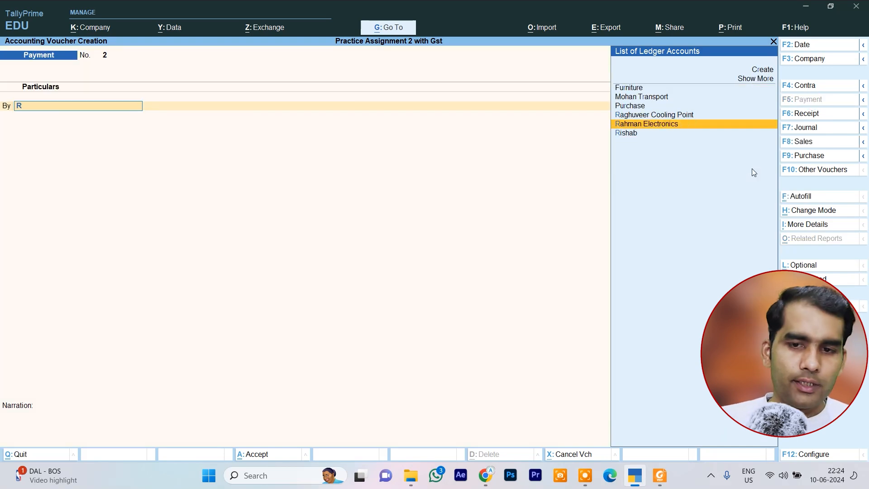
pyautogui.press('Up')
pyautogui.press('Return')
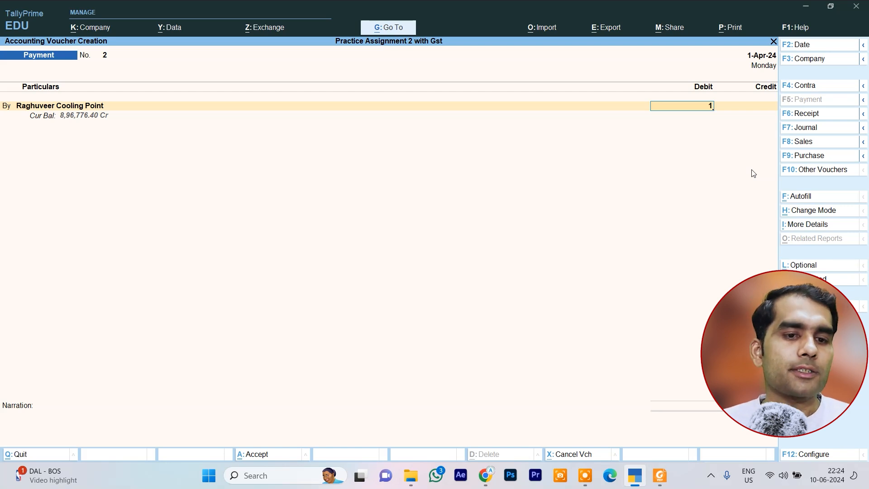
# Check the Raghuveer Cooling Point payment in the Foxit Reader PDF and enter 10,00,000 as its debit amount in TallyPrime
pyautogui.hotkey('alt', 'Tab')
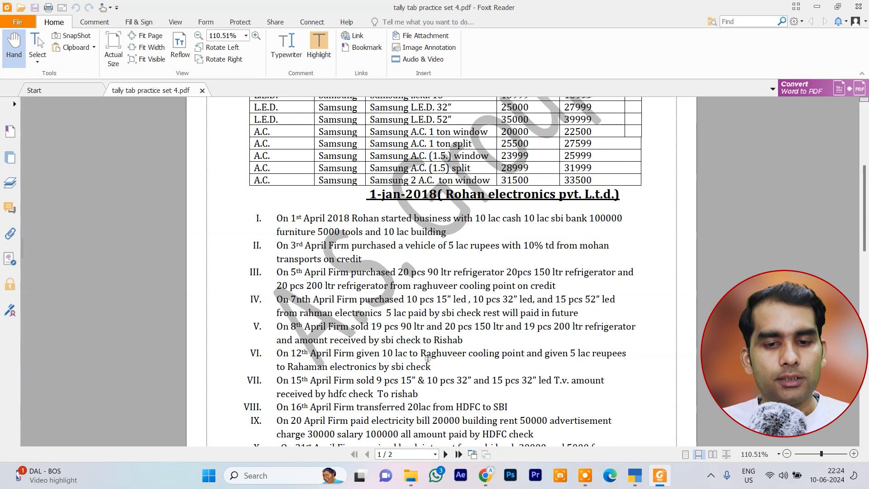
pyautogui.hotkey('alt', 'Tab')
pyautogui.write('10,')
pyautogui.write('00')
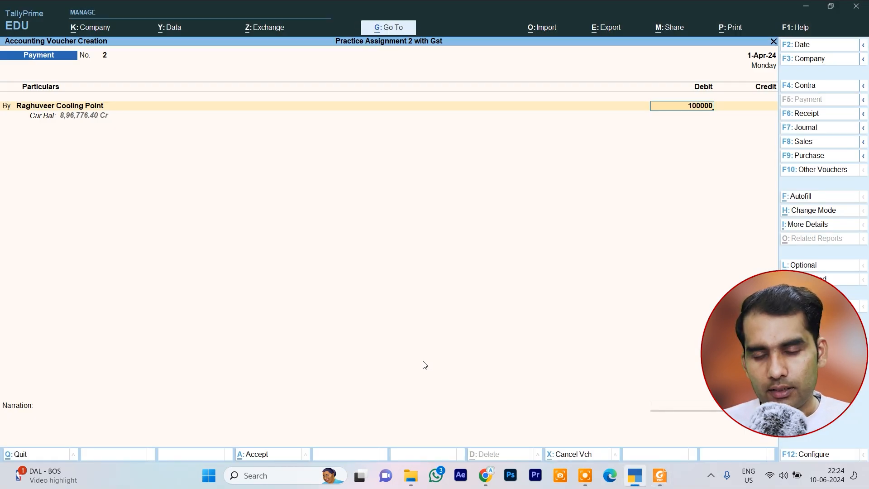
pyautogui.write(',000')
pyautogui.press('Return')
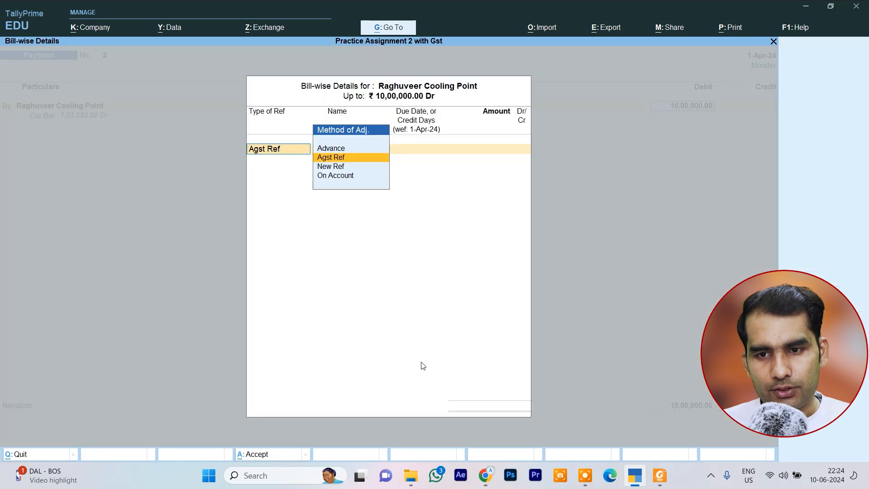
# Allocate the Raghuveer Cooling Point payment against pending bill 3 and assign the remaining amount as an Advance
pyautogui.press('Return')
pyautogui.press('Return')
pyautogui.press('Return')
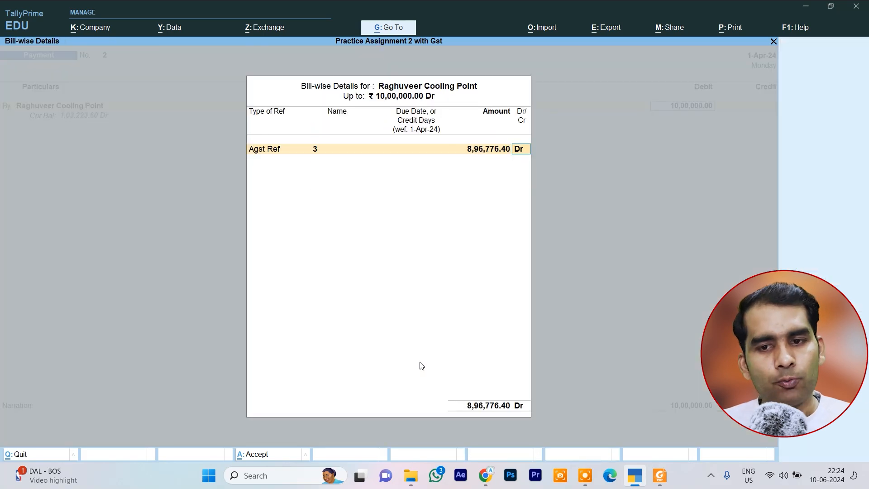
pyautogui.press('Return')
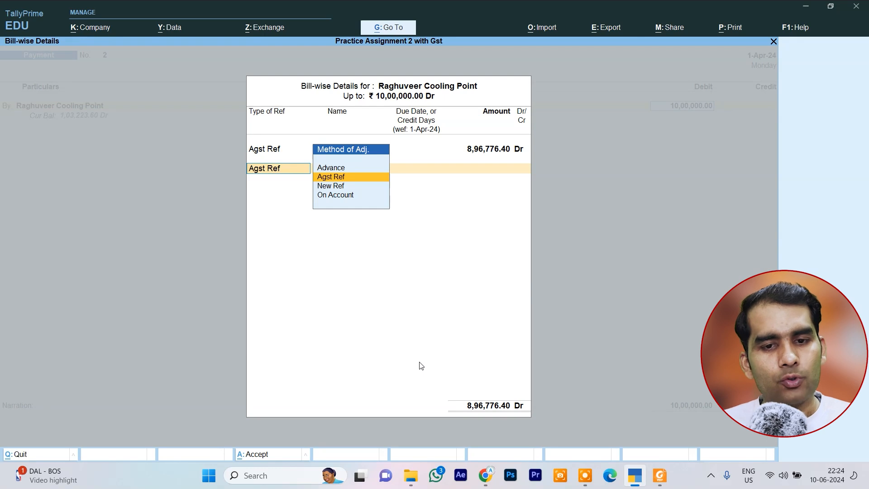
pyautogui.press('Up')
pyautogui.press('Return')
pyautogui.press('Return')
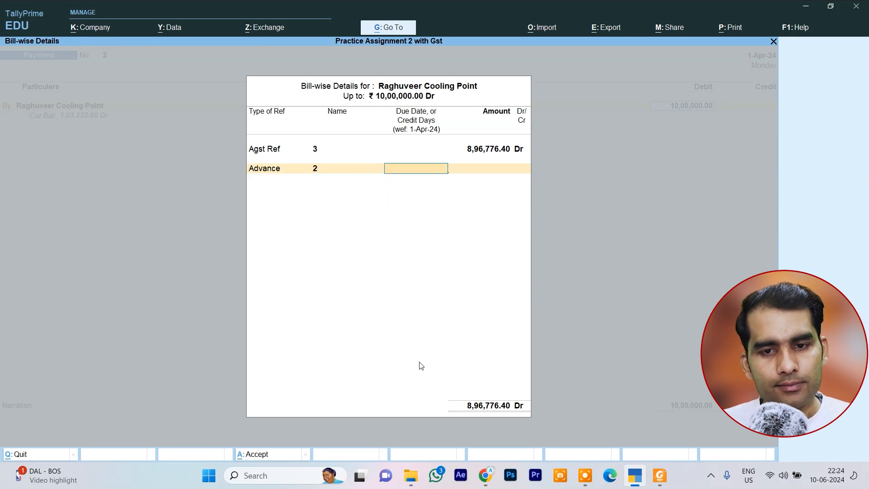
pyautogui.press('Return')
pyautogui.press('Return')
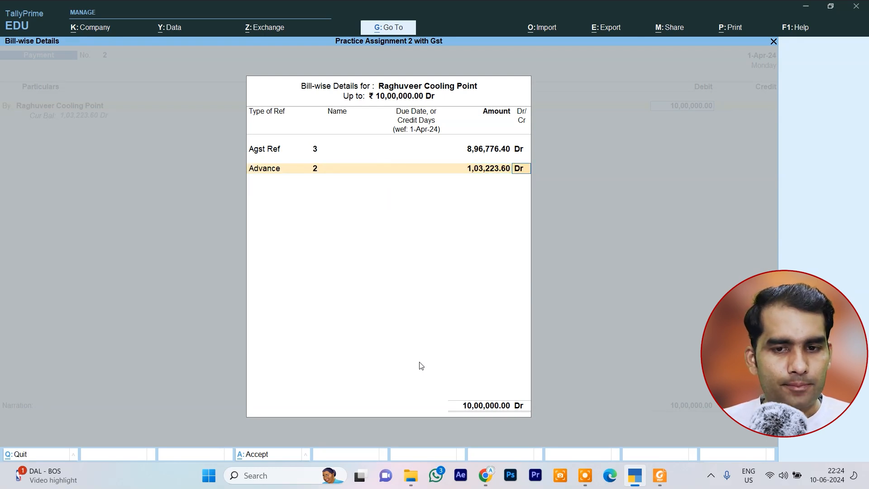
pyautogui.press('Return')
pyautogui.press('Return')
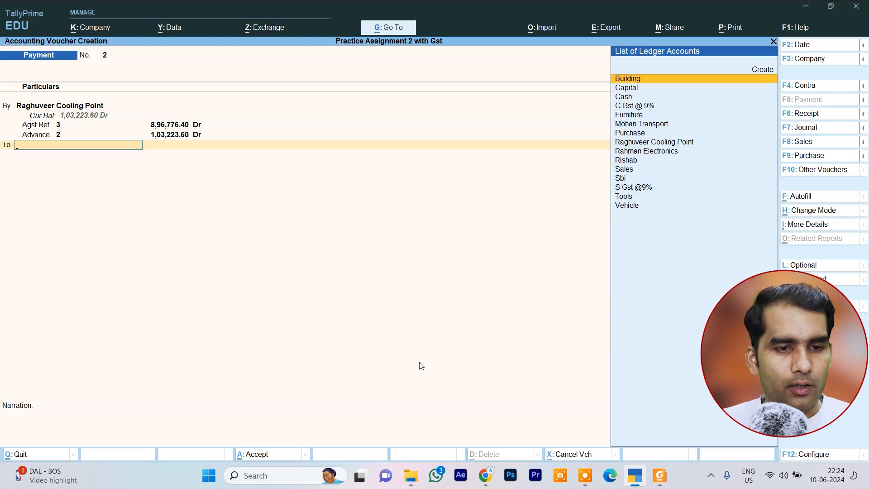
# Add a second debit line for Rahman Electronics with an amount of 5,00,000
pyautogui.press('BackSpace')
pyautogui.write('b')
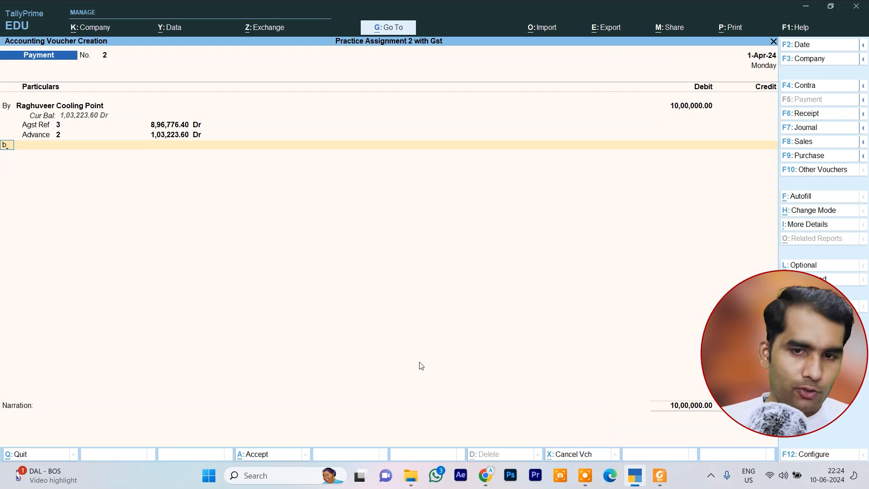
pyautogui.press('Return')
pyautogui.write('R')
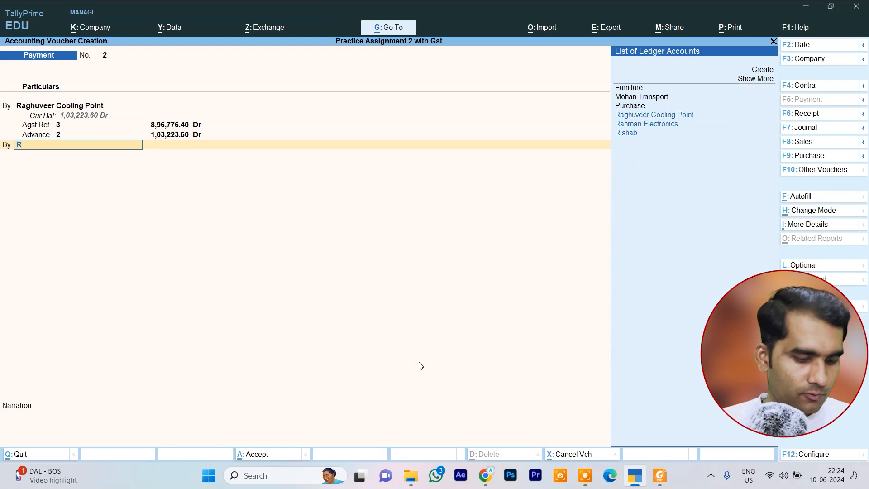
pyautogui.press('Down')
pyautogui.press('Return')
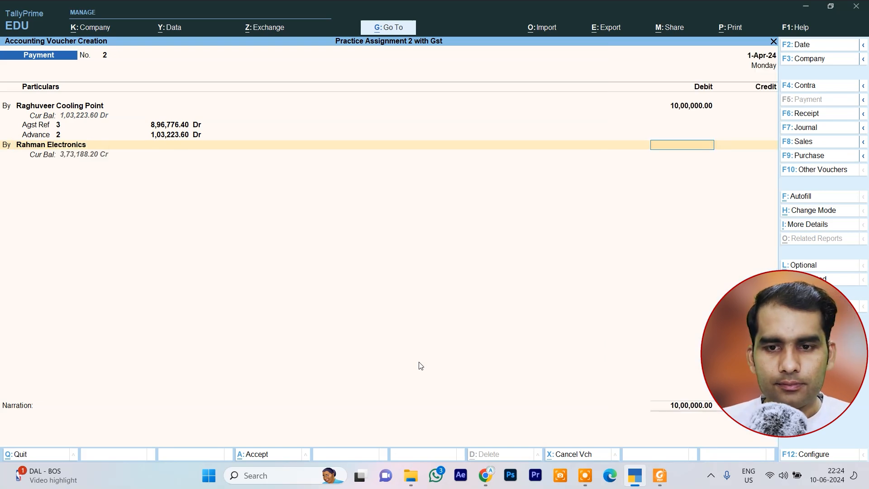
pyautogui.write('5,00,000')
pyautogui.press('Return')
# Allocate the Rahman Electronics payment against pending bill 4 and assign the remaining amount as an Advance
pyautogui.press('Return')
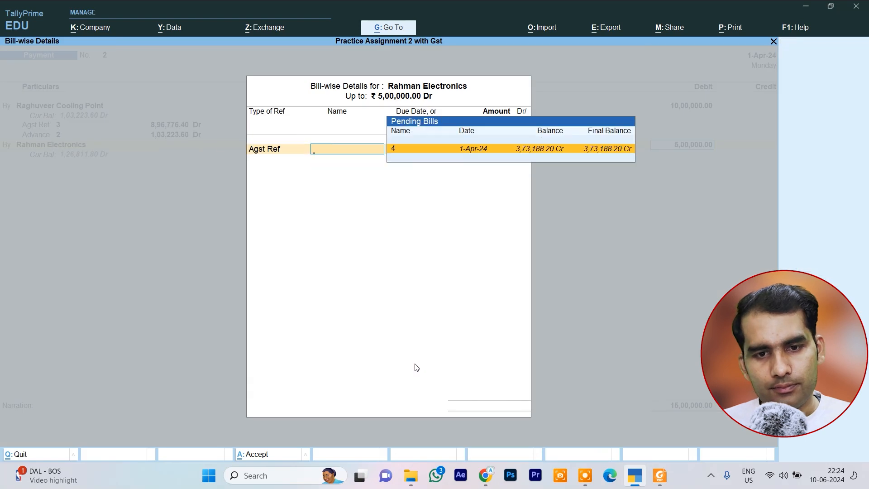
pyautogui.press('Return')
pyautogui.press('Return')
pyautogui.press('Return')
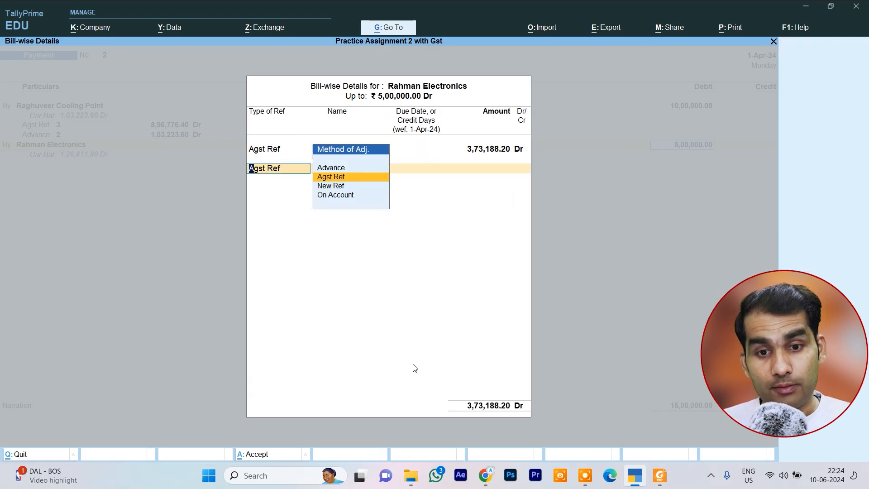
pyautogui.press('Up')
pyautogui.press('Return')
pyautogui.press('Return')
pyautogui.press('Return')
pyautogui.press('Return')
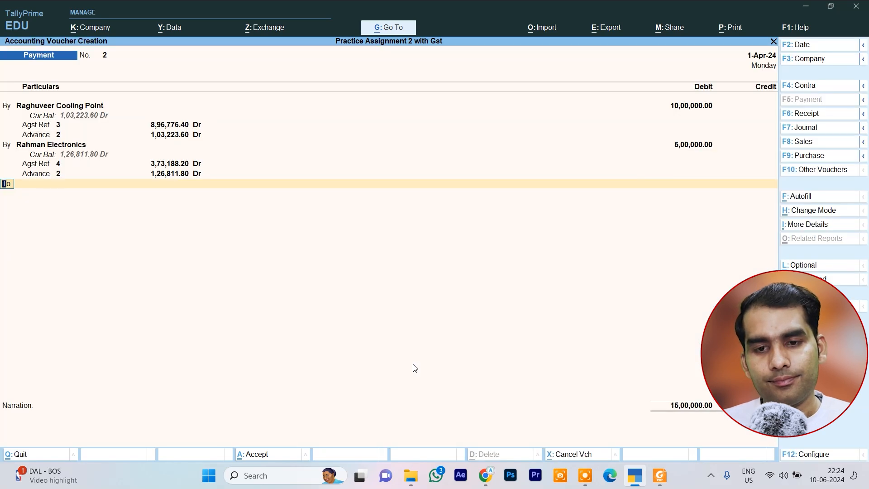
# Credit Sbi with the full 15,00,000 and save the payment voucher
pyautogui.press('Return')
pyautogui.write('S')
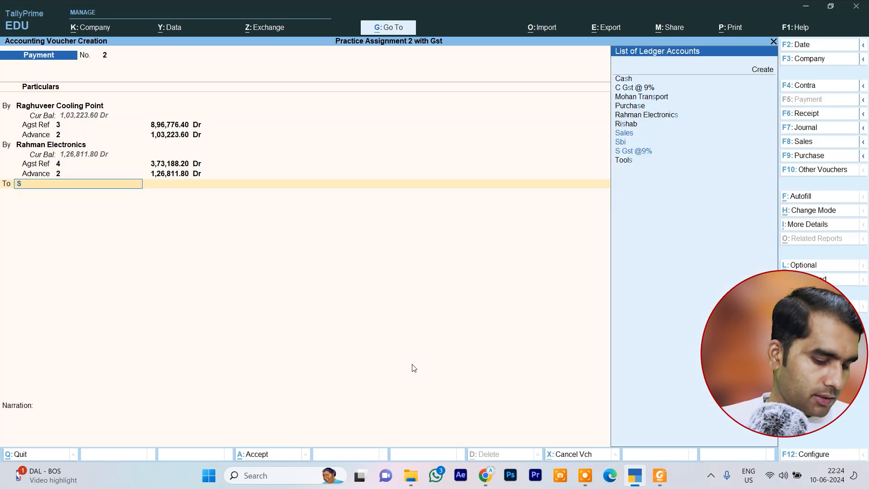
pyautogui.press('Down')
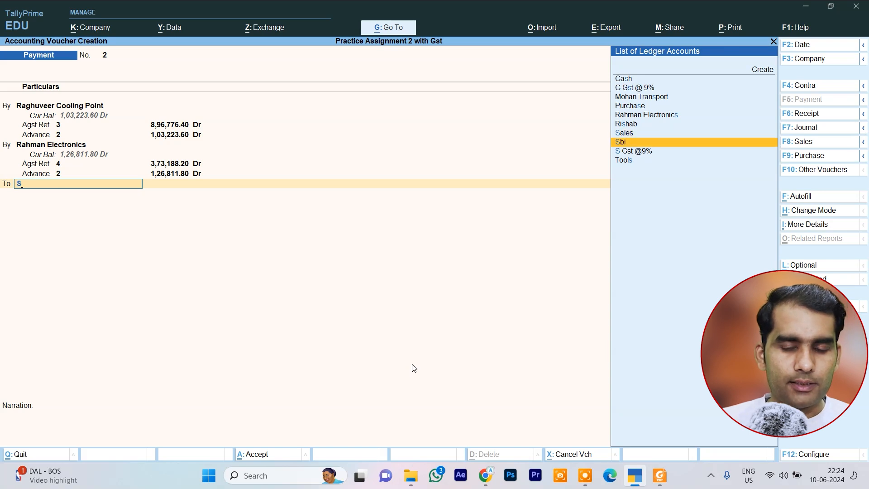
pyautogui.press('Return')
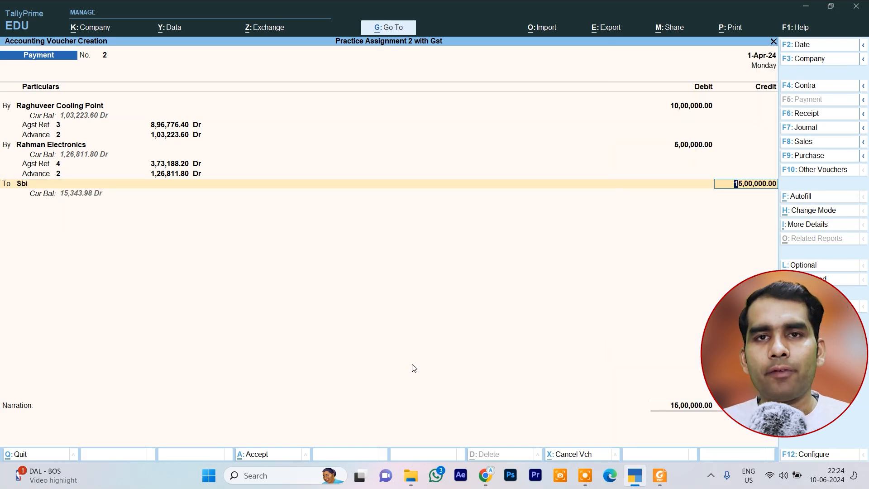
pyautogui.hotkey('ctrl', 'a')
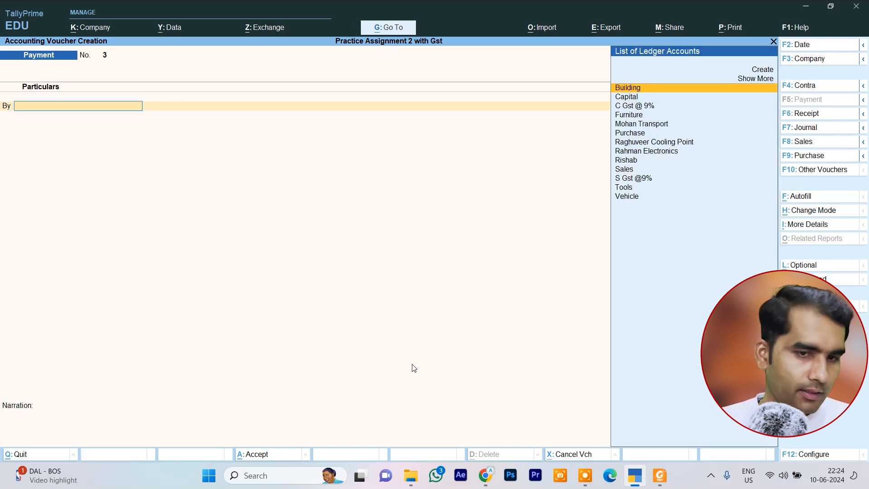
# Look up the 15 April LED sale in the Foxit Reader PDF and start a sales voucher in TallyPrime
pyautogui.hotkey('alt', 'Tab')
pyautogui.scroll(-1, 240, 387)
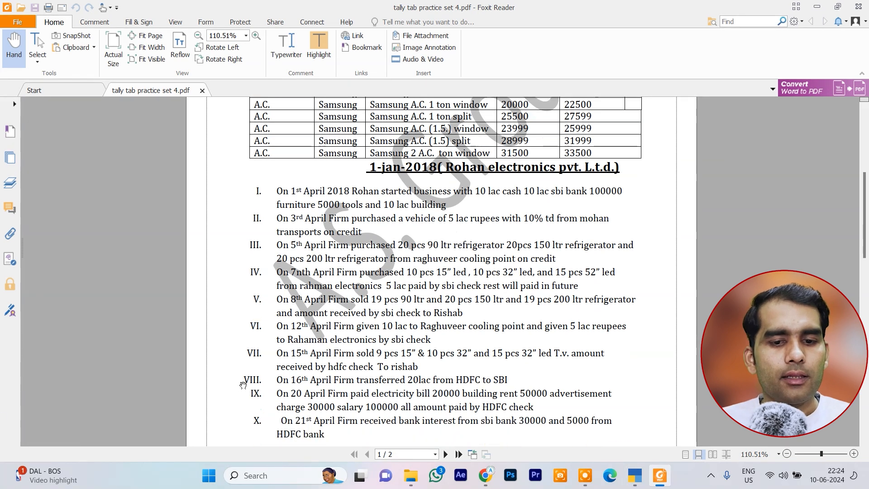
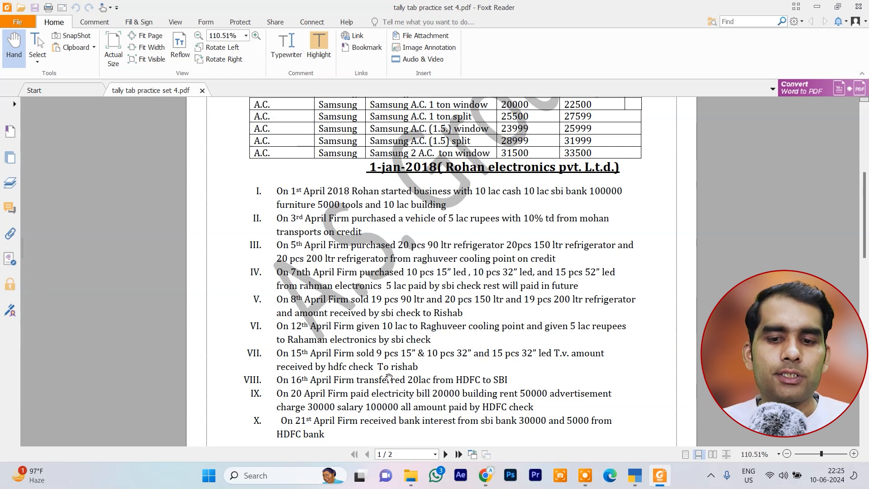
pyautogui.hotkey('alt', 'Tab')
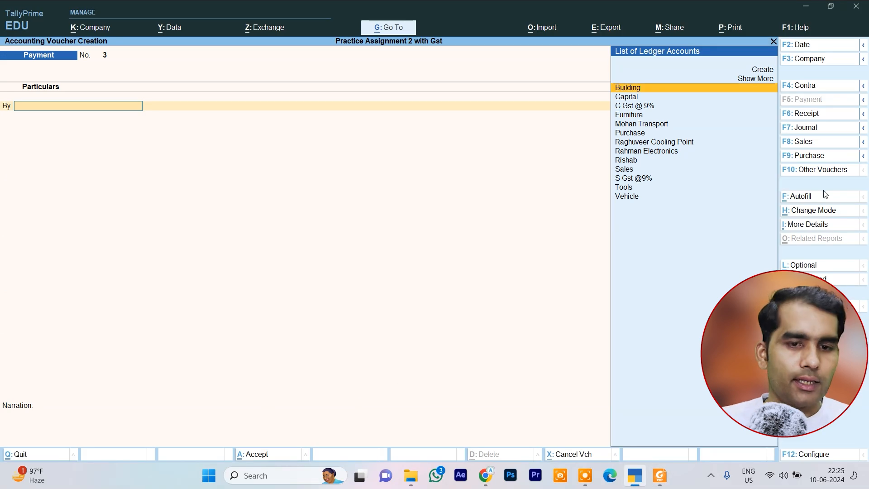
pyautogui.click(823, 143)
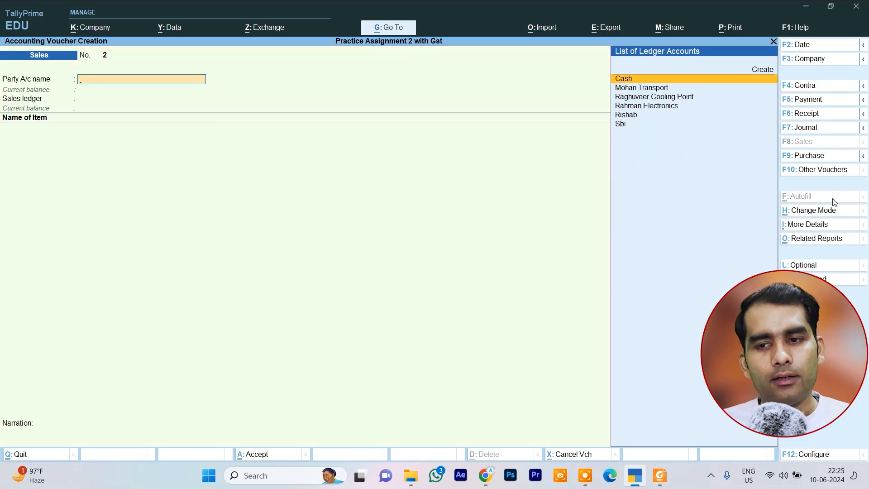
# Create a ledger named Hdfc under Bank Accounts as the sale's party account and save it
pyautogui.press('Up')
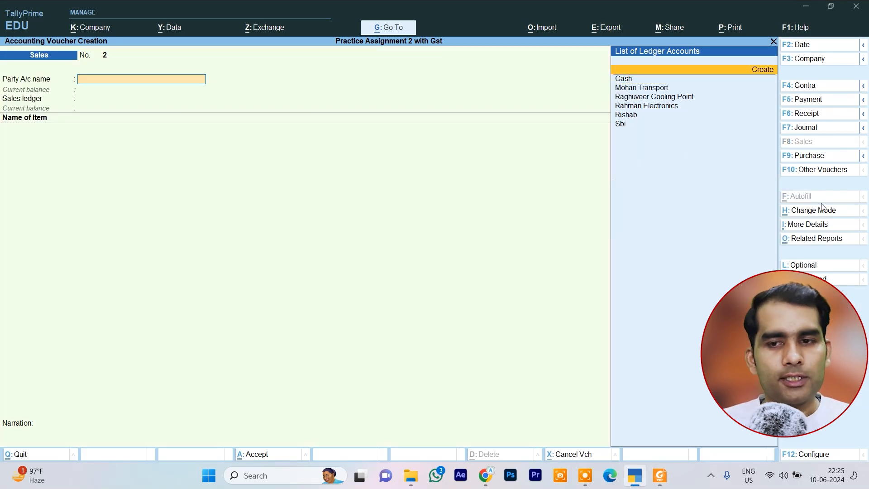
pyautogui.press('Return')
pyautogui.write('Hdfc')
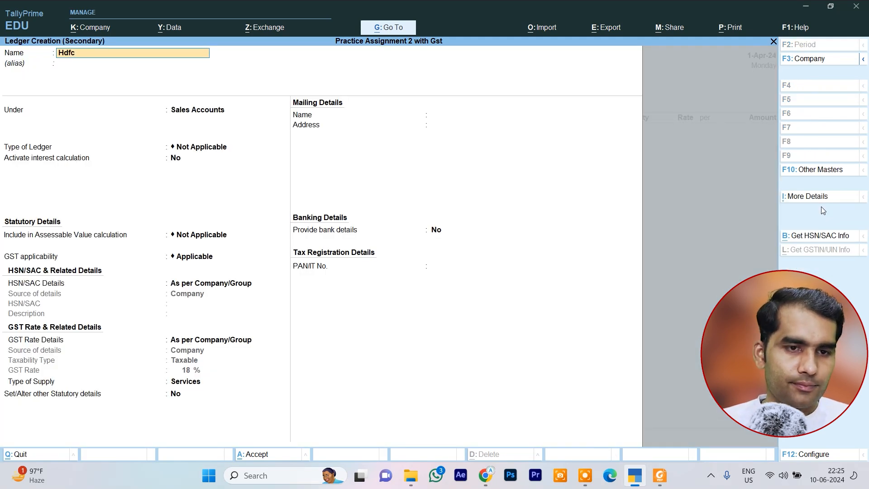
pyautogui.press('Return')
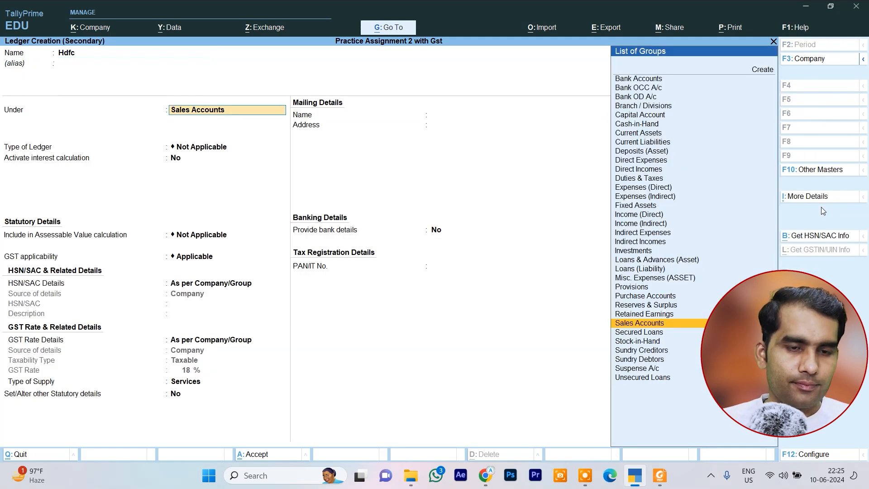
pyautogui.write('B')
pyautogui.press('Return')
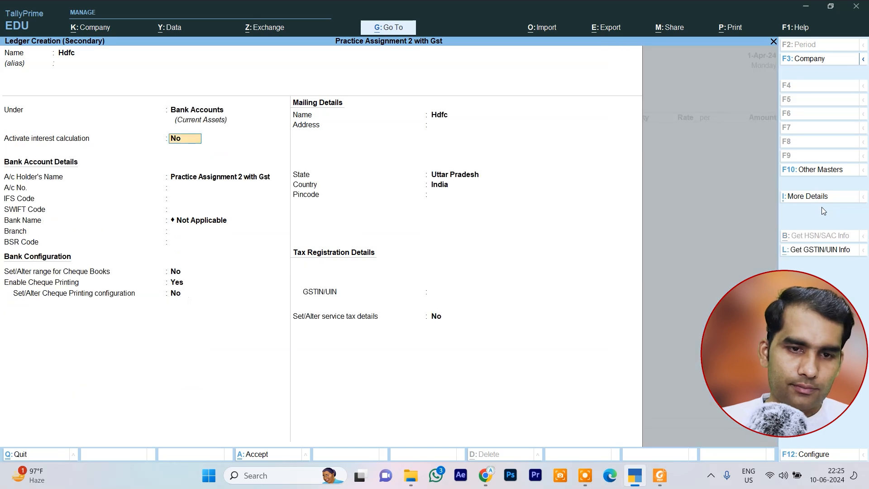
pyautogui.hotkey('ctrl', 'a')
pyautogui.hotkey('ctrl', 'a')
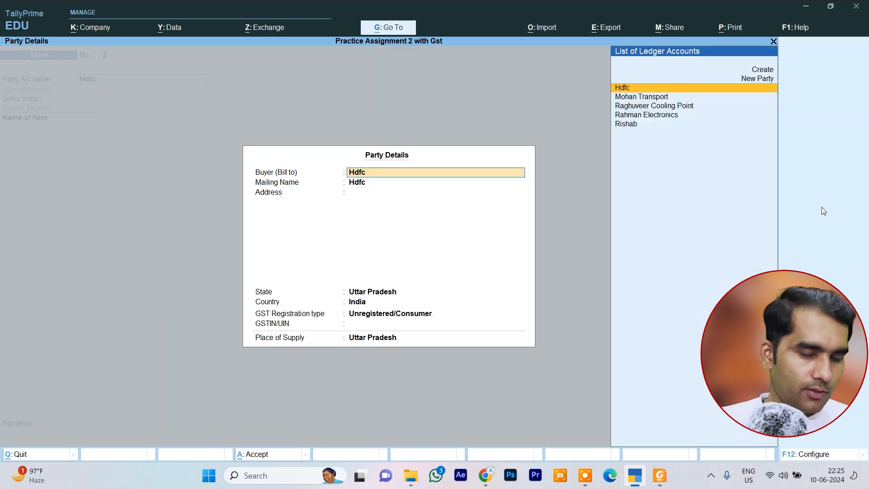
# Select the customer's ledger as the buyer in the party details and choose Sales as the sales ledger
pyautogui.press('Down')
pyautogui.press('Down')
pyautogui.press('Down')
pyautogui.press('Down')
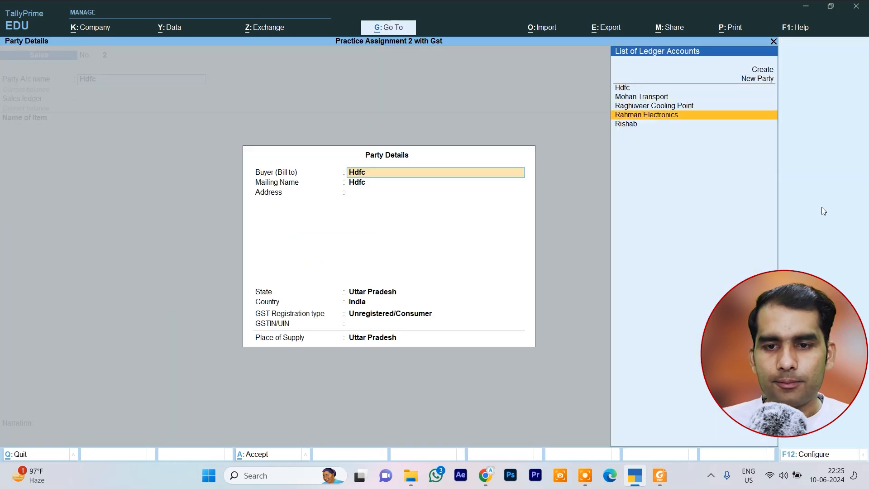
pyautogui.press('Return')
pyautogui.hotkey('ctrl', 'a')
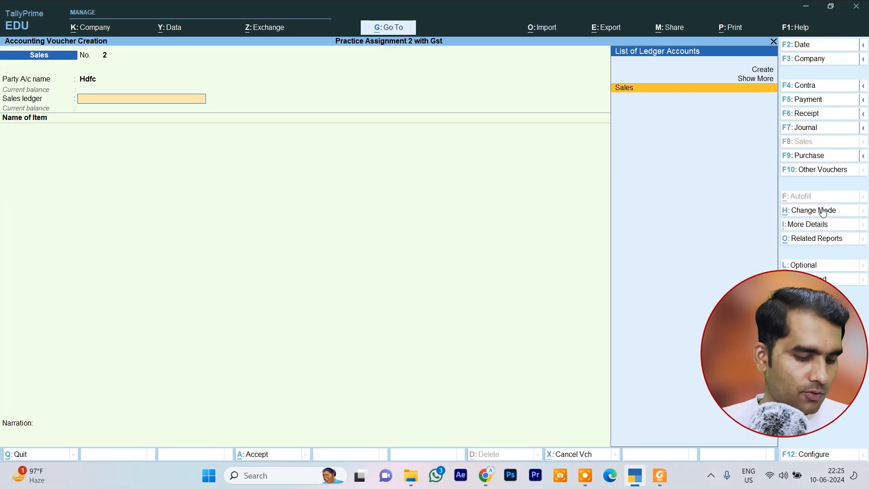
pyautogui.press('Return')
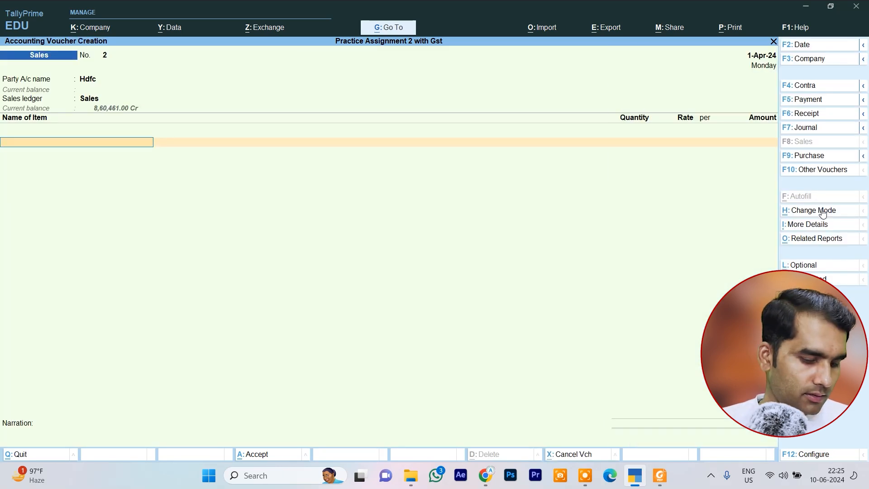
# Add the stock item Samsung l.e.d. 15" to the sale with the 9 pcs listed in the Foxit Reader PDF
pyautogui.press('Down')
pyautogui.press('Down')
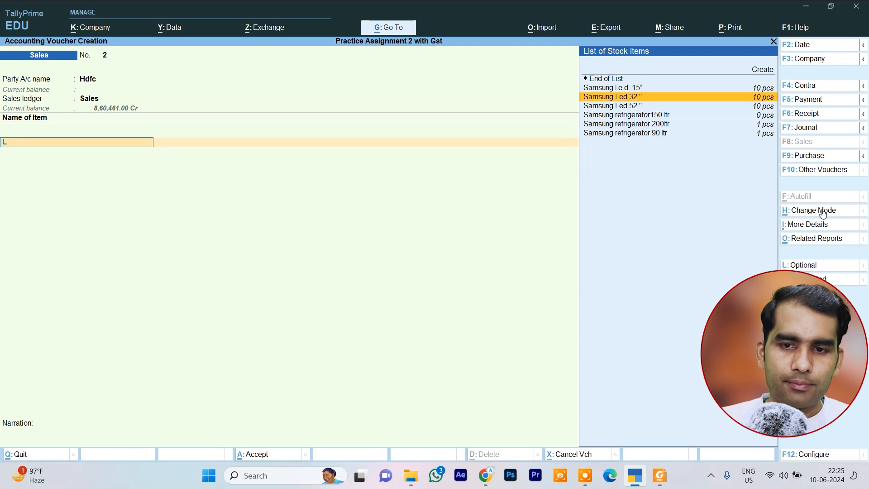
pyautogui.press('Up')
pyautogui.press('Return')
pyautogui.hotkey('alt', 'Tab')
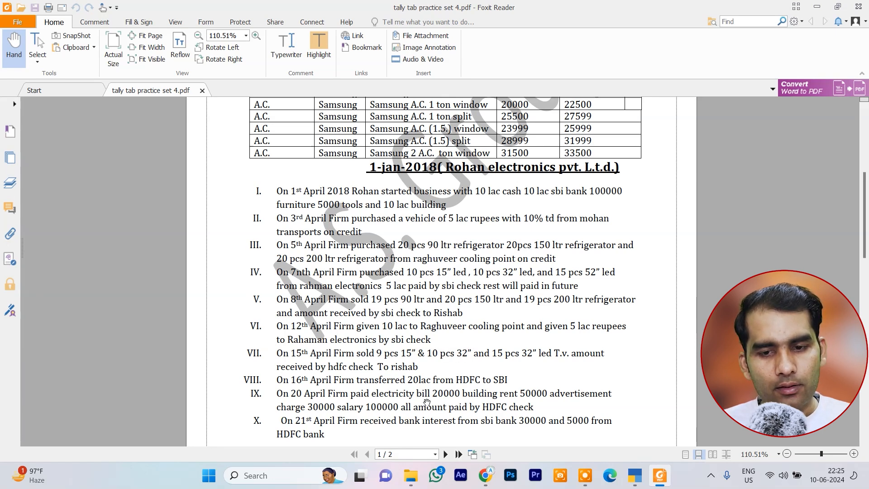
pyautogui.hotkey('alt', 'Tab')
pyautogui.press('Return')
# Look up the 15" LED's sale rate in the Foxit Reader PDF and enter 16,999 per pcs in TallyPrime
pyautogui.hotkey('alt', 'Tab')
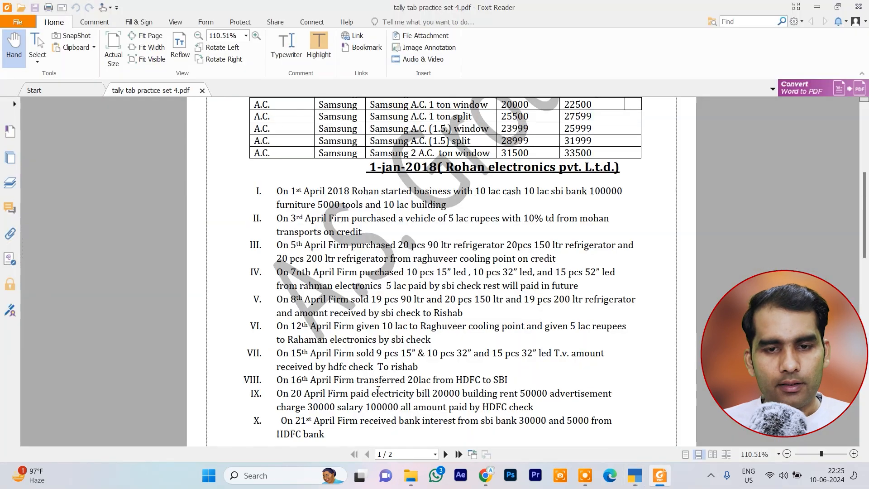
pyautogui.scroll(3, 382, 245)
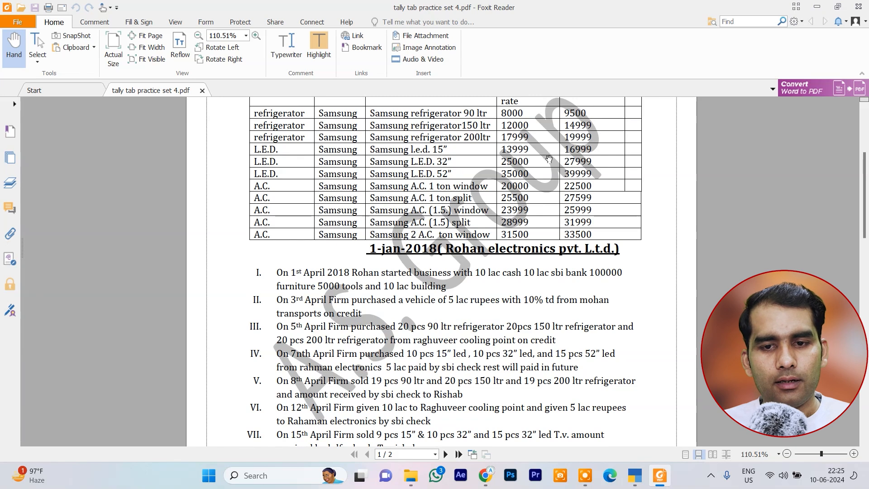
pyautogui.hotkey('alt', 'Tab')
pyautogui.write('16,999')
pyautogui.press('Return')
pyautogui.press('Return')
pyautogui.press('Return')
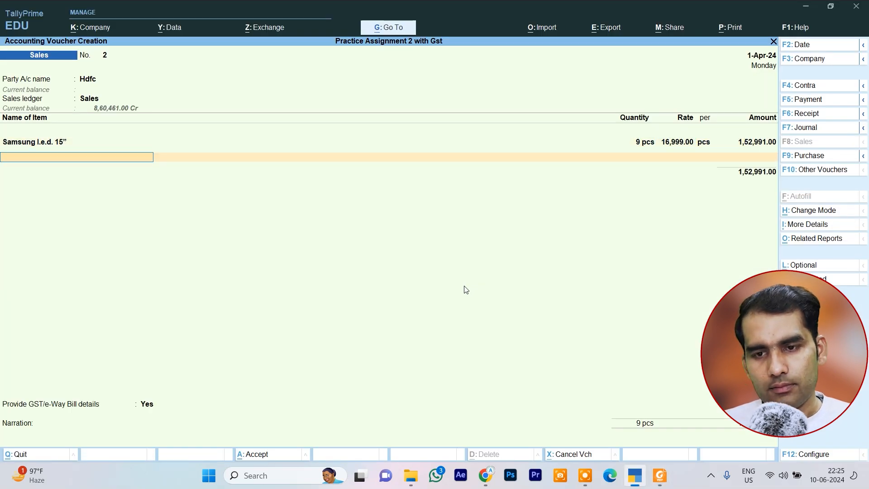
# Add Samsung Led 32" as the second item, checking its quantity in the Foxit Reader PDF and entering 10 pcs in TallyPrime
pyautogui.write('S')
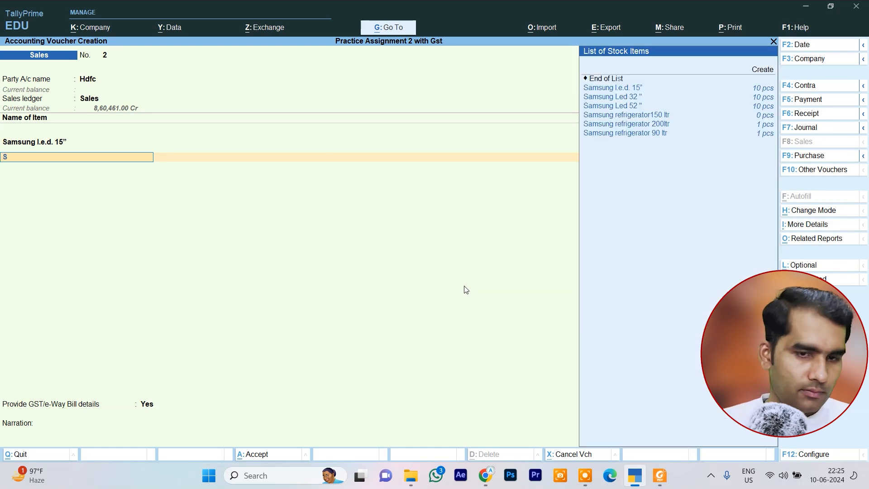
pyautogui.press('Down')
pyautogui.press('Return')
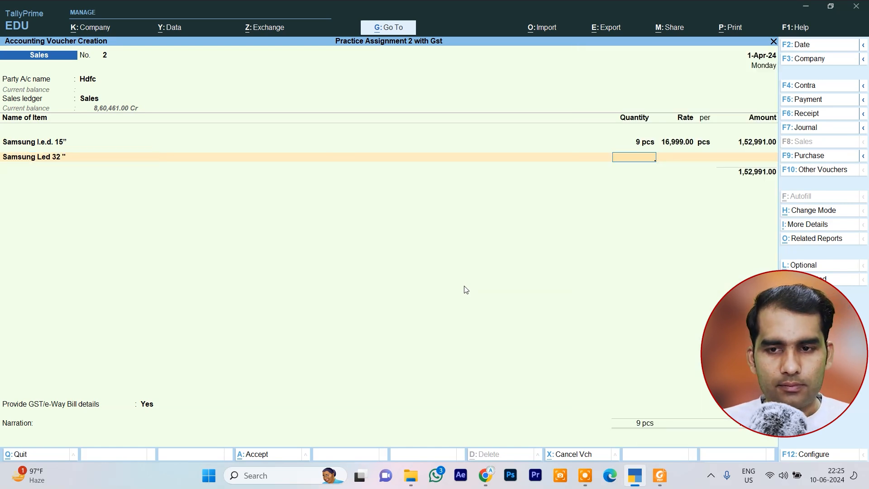
pyautogui.hotkey('alt', 'Tab')
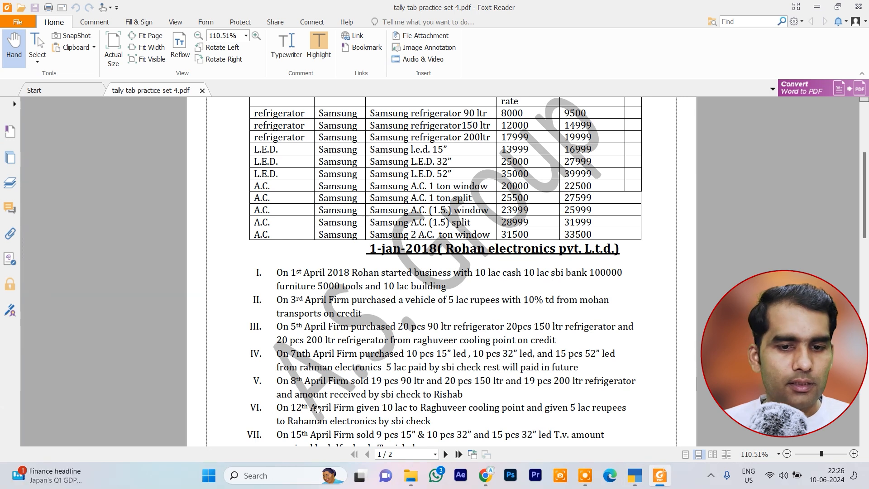
pyautogui.scroll(-1, 317, 408)
pyautogui.scroll(-1, 457, 436)
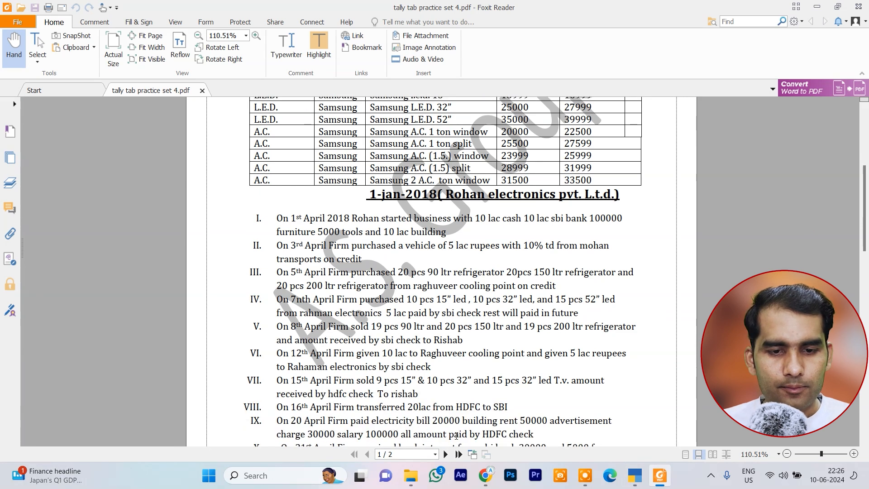
pyautogui.moveTo(822, 454); pyautogui.dragTo(827, 454)
pyautogui.scroll(-4, 413, 325)
pyautogui.scroll(-2, 413, 324)
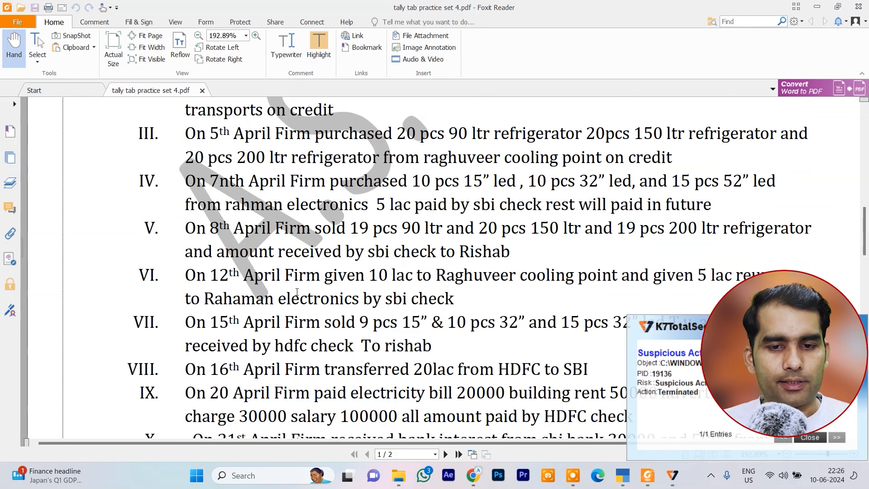
pyautogui.scroll(-1, 297, 293)
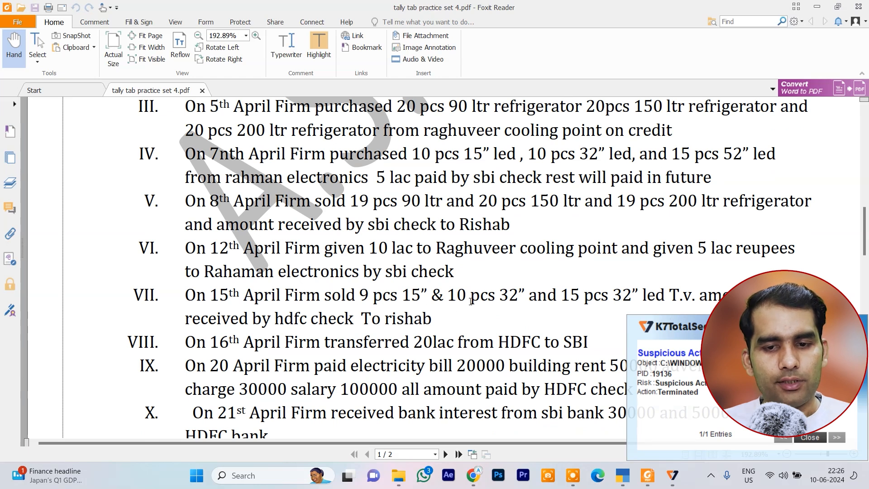
pyautogui.hotkey('alt', 'Tab')
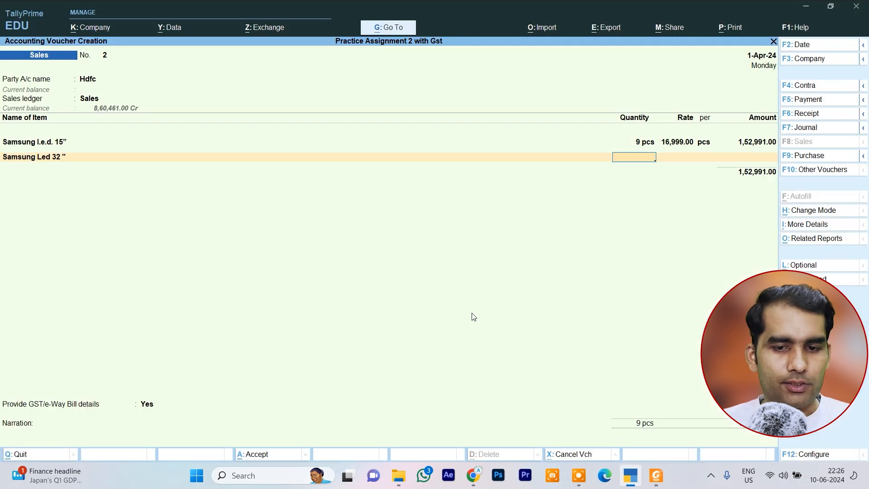
pyautogui.write('10')
pyautogui.press('Return')
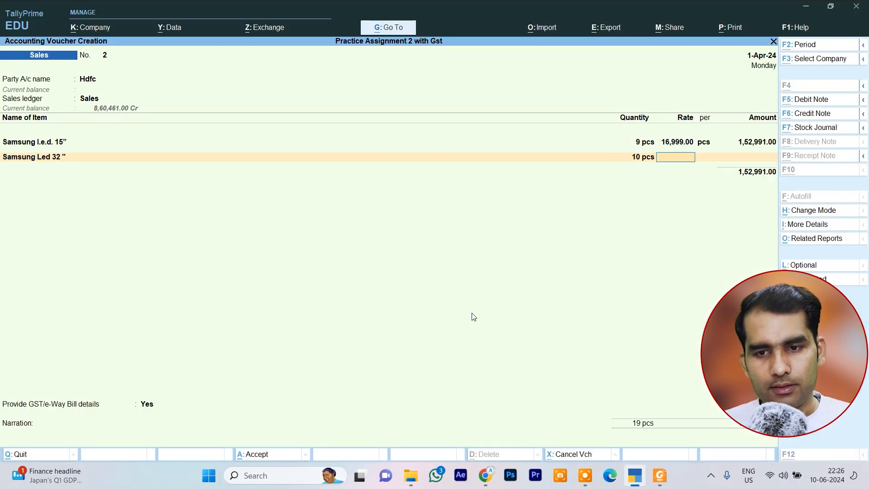
# Look up the 32" LED's sale rate in the Foxit Reader PDF and enter 27,999 per pcs in TallyPrime
pyautogui.hotkey('alt', 'Tab')
pyautogui.scroll(8, 496, 326)
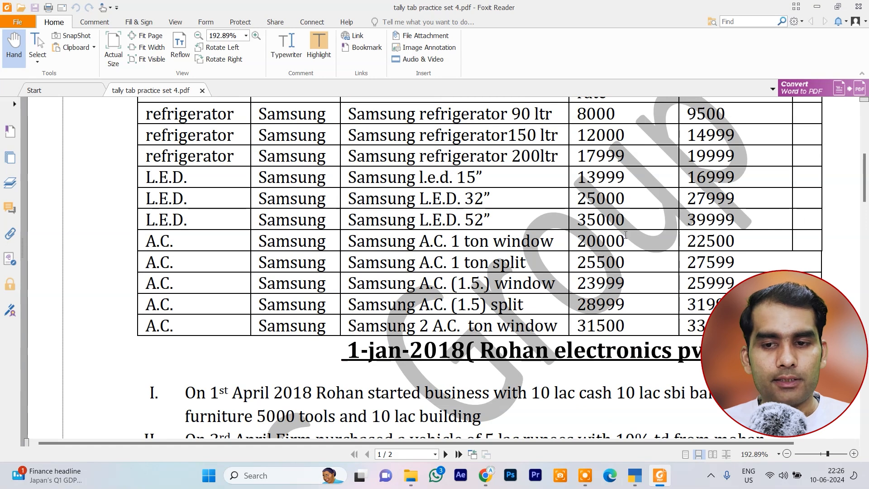
pyautogui.hotkey('alt', 'Tab')
pyautogui.write('27999')
pyautogui.press('Return')
pyautogui.press('Return')
pyautogui.press('Return')
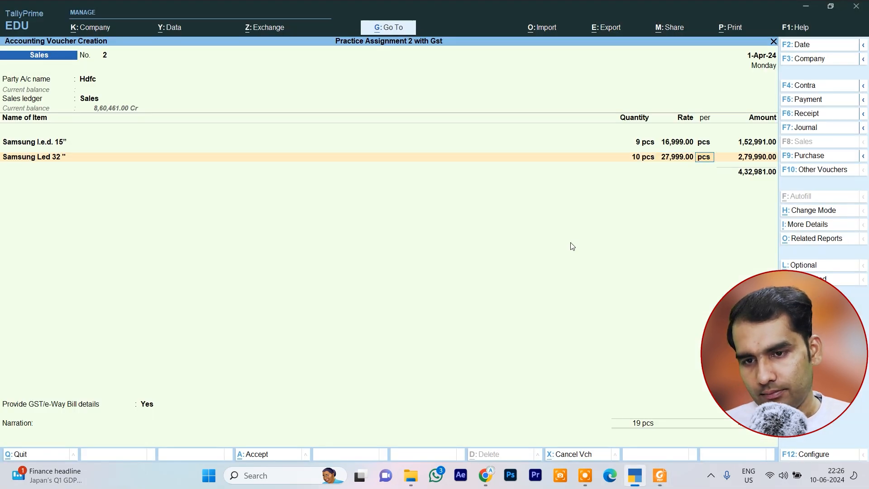
# Add Samsung Led 52" as the third item, checking its quantity in the Foxit Reader PDF and entering 15 pcs in TallyPrime
pyautogui.write('S')
pyautogui.press('Down')
pyautogui.press('Down')
pyautogui.press('Return')
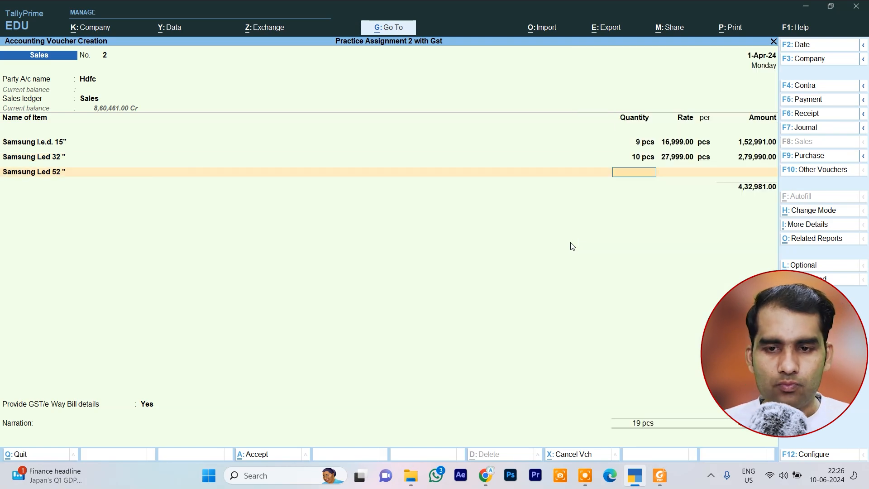
pyautogui.hotkey('alt', 'Tab')
pyautogui.scroll(-5, 264, 281)
pyautogui.scroll(-7, 264, 281)
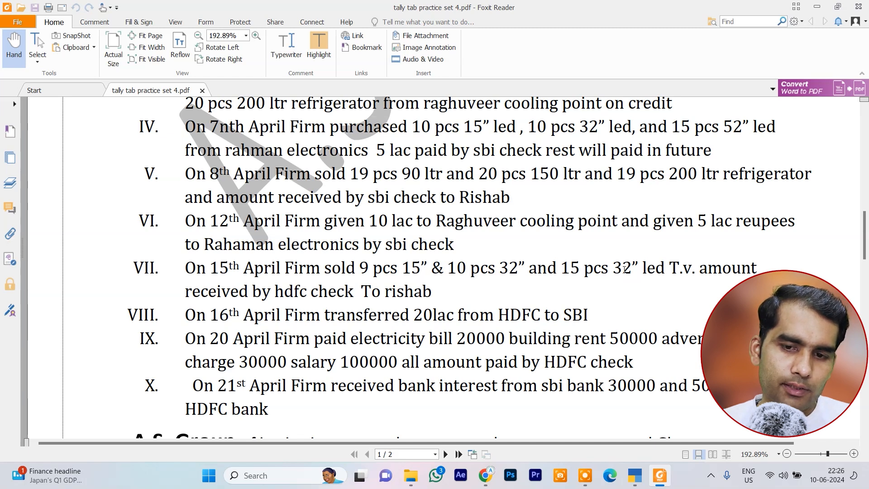
pyautogui.moveTo(613, 268)
pyautogui.mouseDown()
pyautogui.moveTo(646, 268)
pyautogui.moveTo(627, 266)
pyautogui.mouseUp()
pyautogui.hotkey('alt', 'Tab')
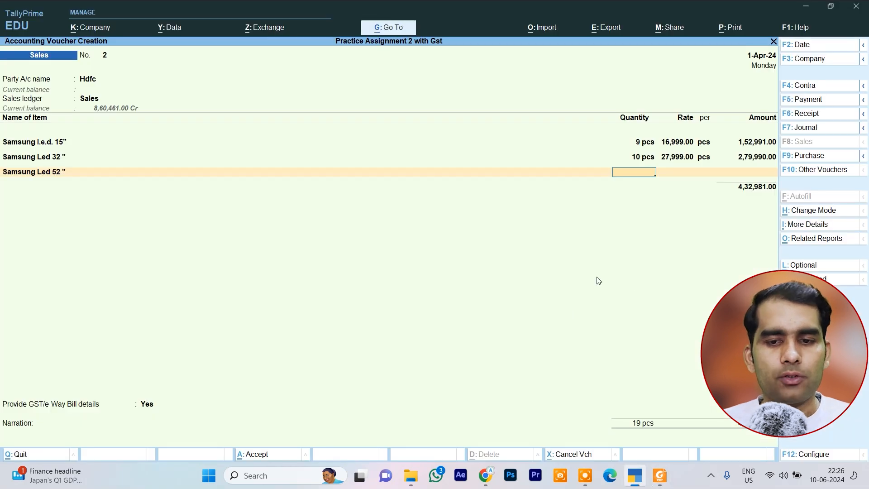
pyautogui.write('15')
pyautogui.press('Return')
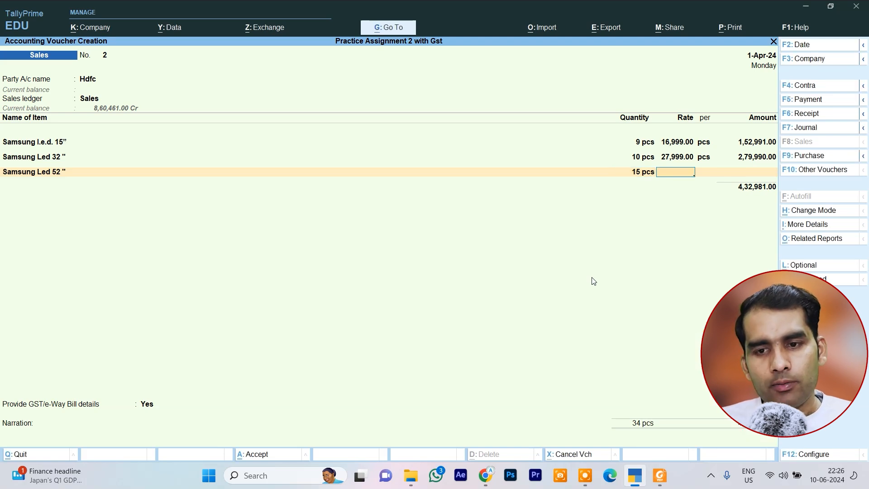
# Look up the 52" LED's sale rate in the Foxit Reader PDF, enter 39,999 per pcs in TallyPrime, and end the item list
pyautogui.hotkey('alt', 'Tab')
pyautogui.scroll(10, 495, 299)
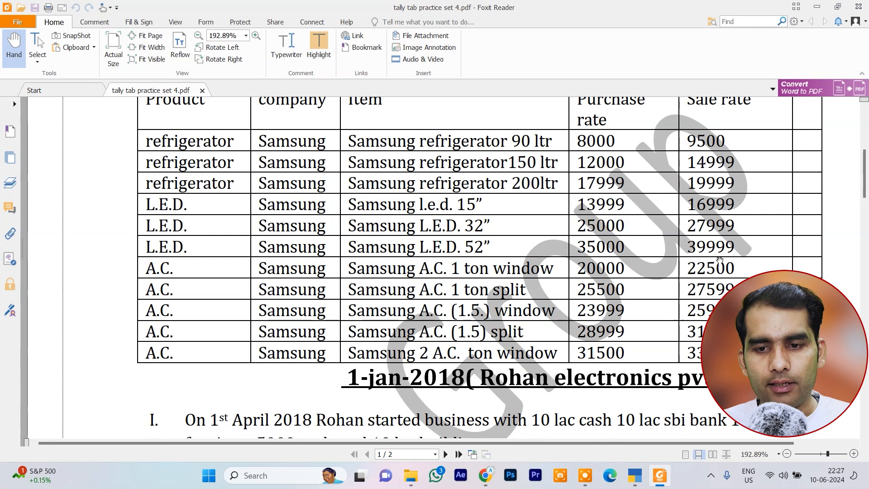
pyautogui.hotkey('alt', 'Tab')
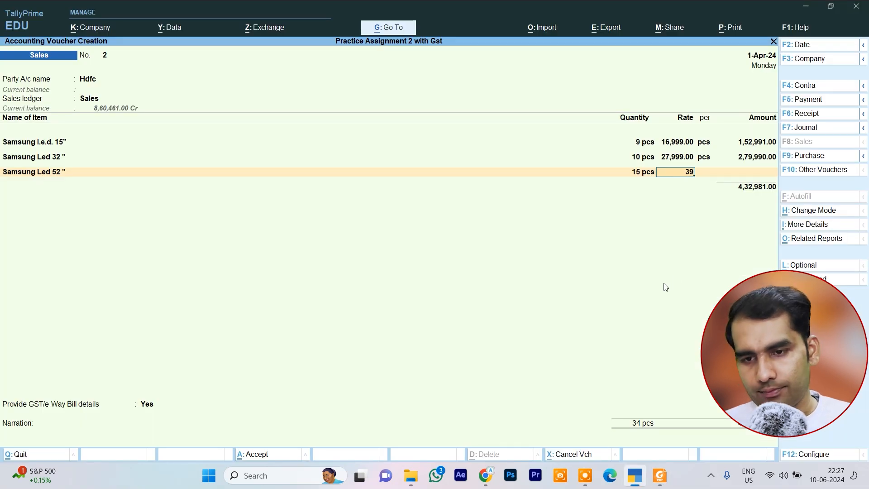
pyautogui.press('Return')
pyautogui.press('Return')
pyautogui.press('Return')
pyautogui.press('Return')
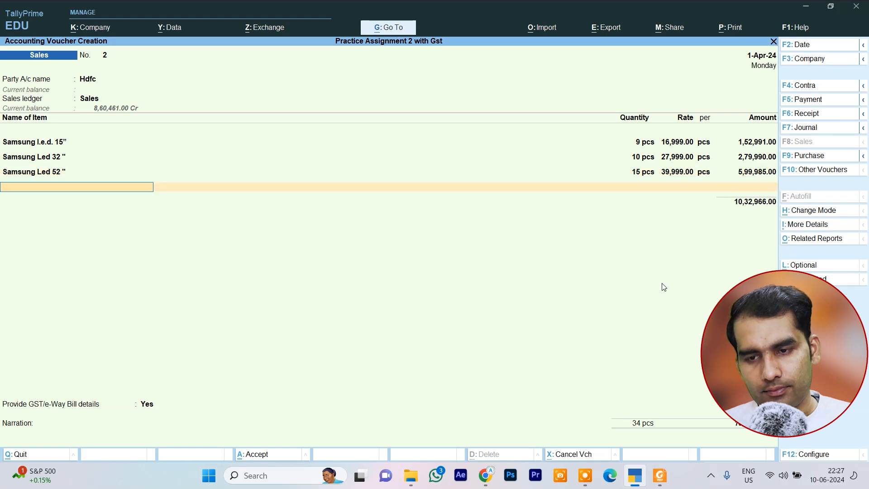
# Add C Gst @ 9% and S Gst @9% to the sale and save the voucher, declining e-Way Bill generation
pyautogui.write('C')
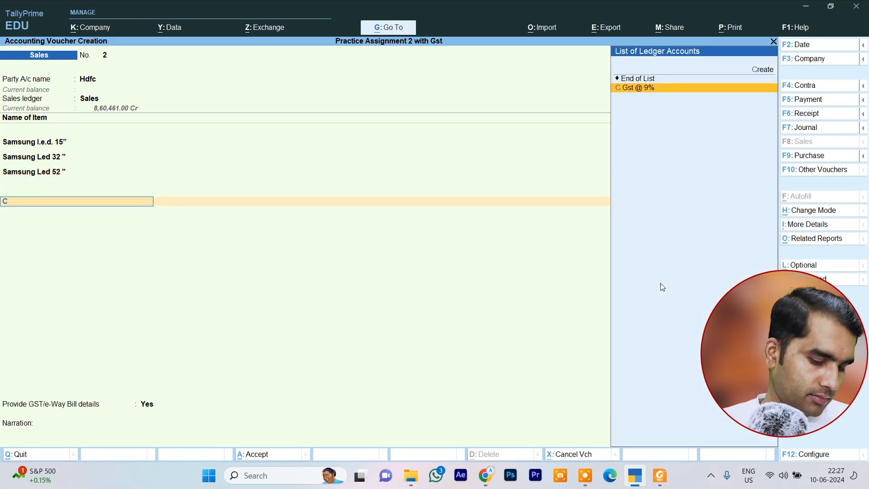
pyautogui.press('Return')
pyautogui.press('Return')
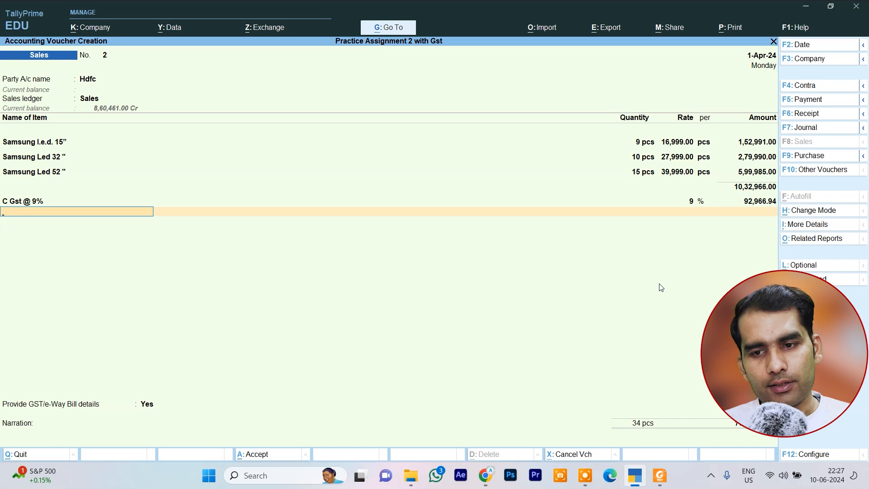
pyautogui.write('S')
pyautogui.press('Down')
pyautogui.press('Return')
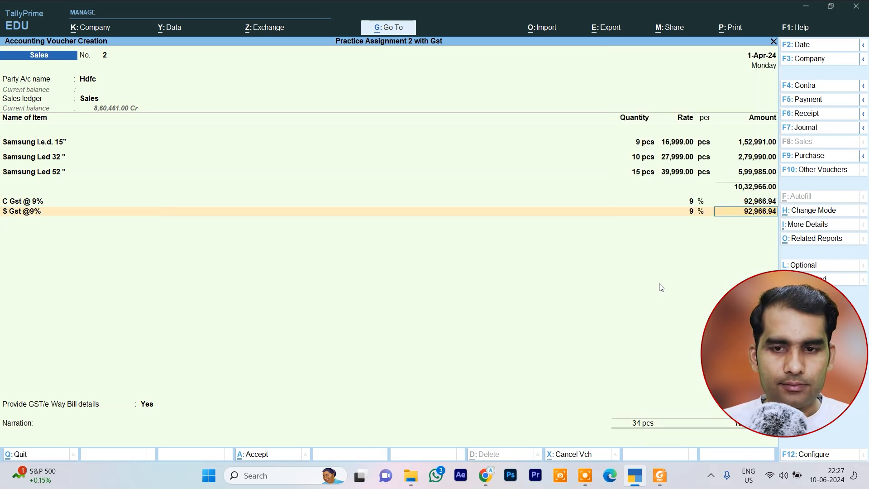
pyautogui.hotkey('ctrl', 'a')
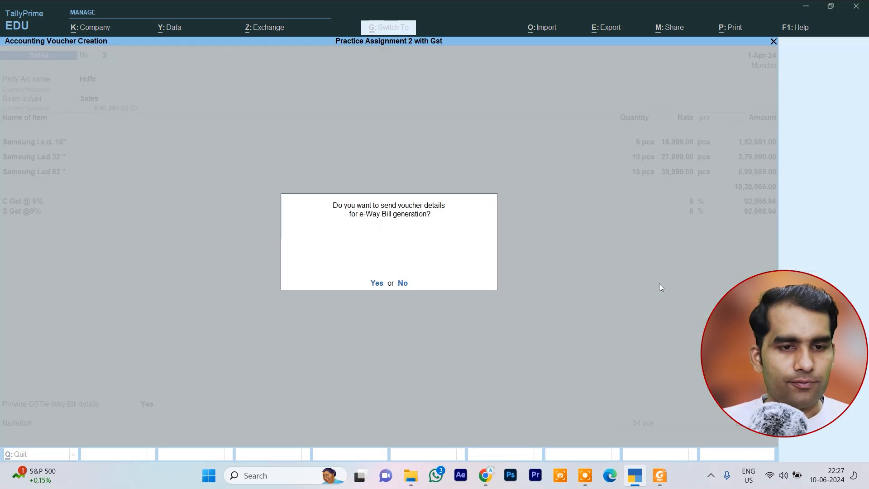
pyautogui.press('n')
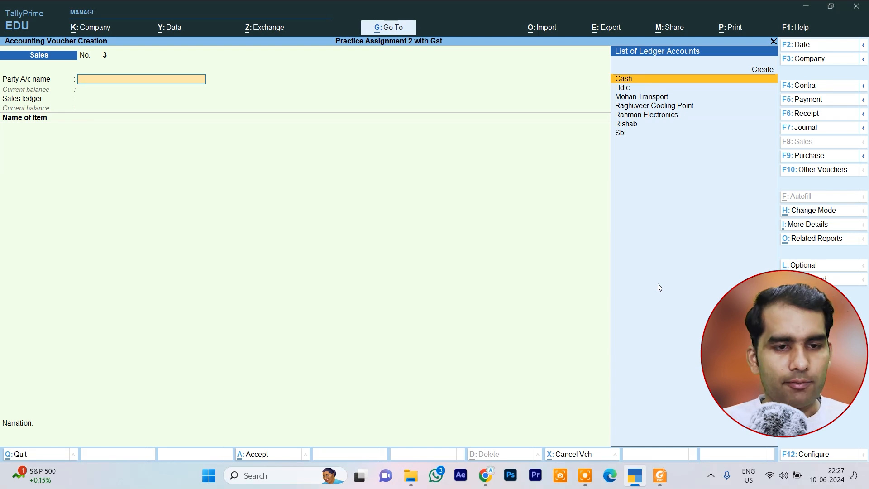
# Look up the 16 April bank transfer in the Foxit Reader PDF
pyautogui.hotkey('alt', 'Tab')
pyautogui.scroll(-5, 237, 253)
pyautogui.scroll(-7, 238, 254)
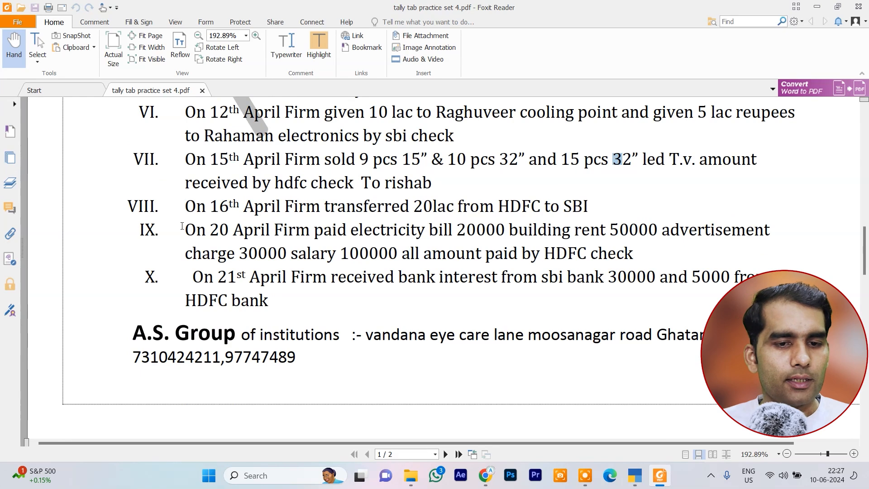